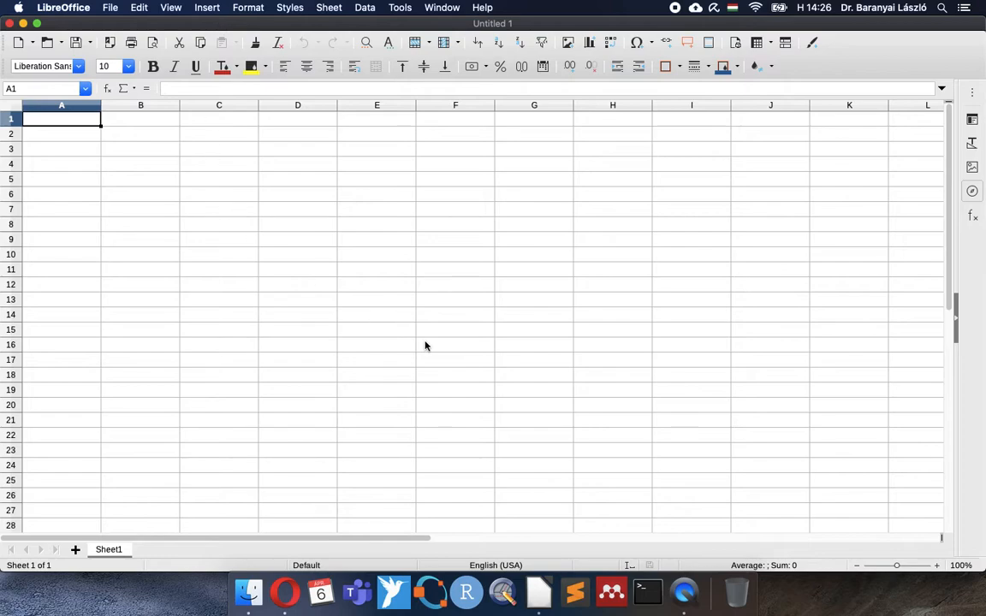
- Place the tank diagram image at about 5.62 × 4.22 cm over the upper rows of columns J to L
{"action": "double_click", "coordinate": [334, 223]}
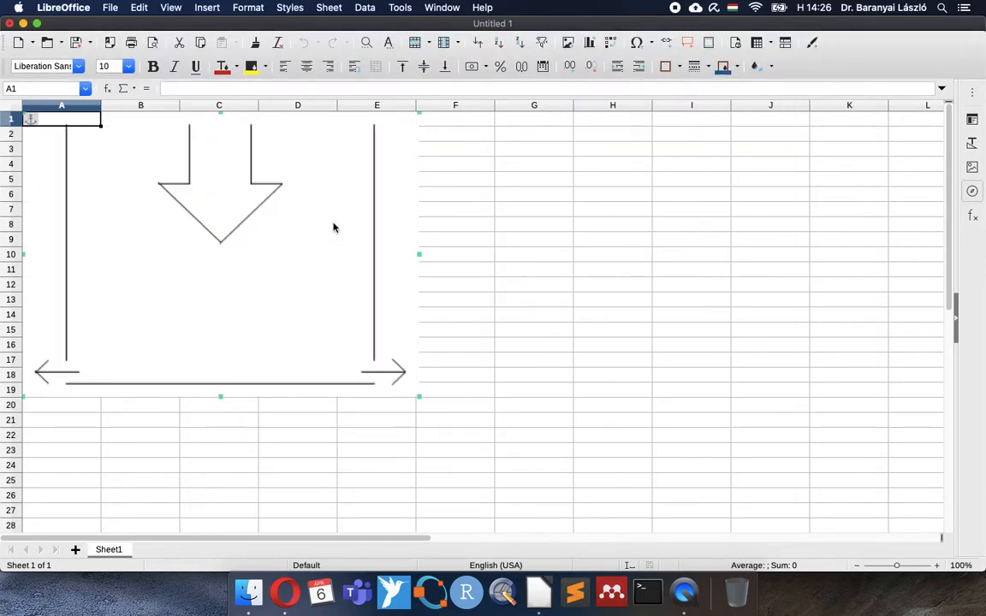
{"action": "left_click_drag", "start_coordinate": [419, 398], "coordinate": [205, 202]}
{"action": "left_click_drag", "start_coordinate": [105, 161], "coordinate": [816, 167]}
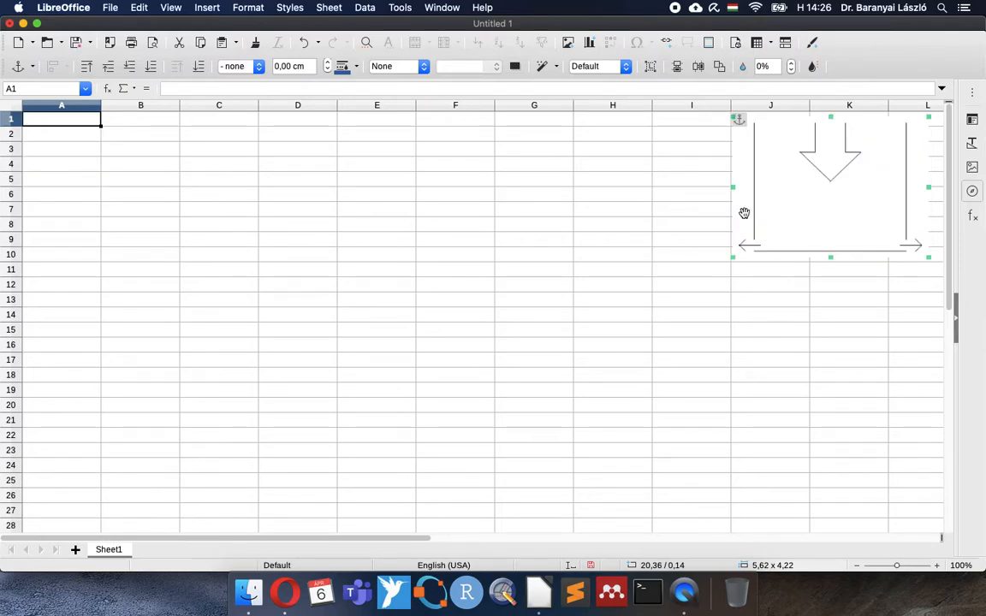
{"action": "left_click", "coordinate": [697, 212]}
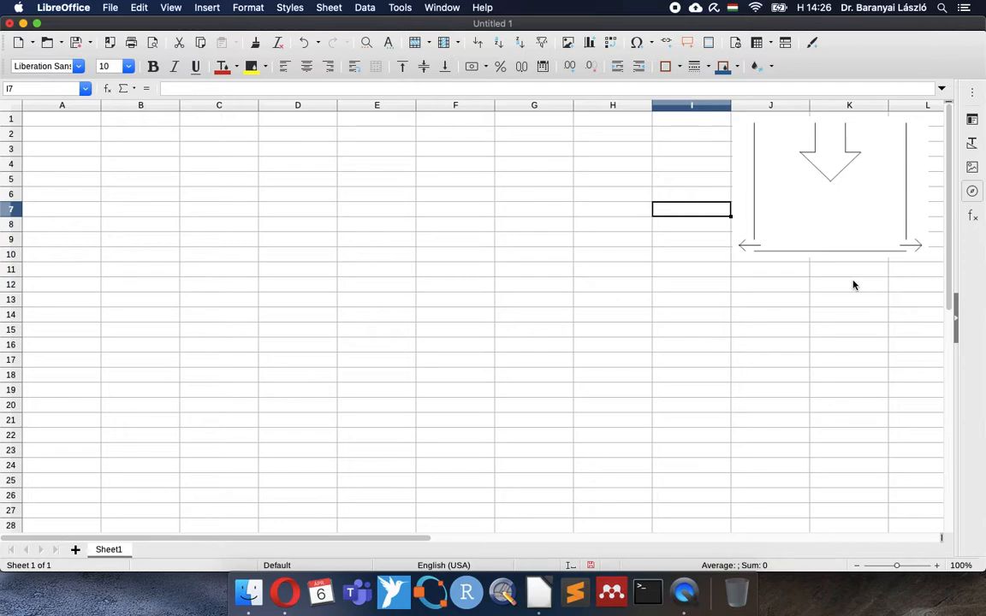
- Enter the title "Free cross-flow system simulation" in cell F1
{"action": "left_click", "coordinate": [469, 121]}
{"action": "type", "text": "Free cross-flow"}
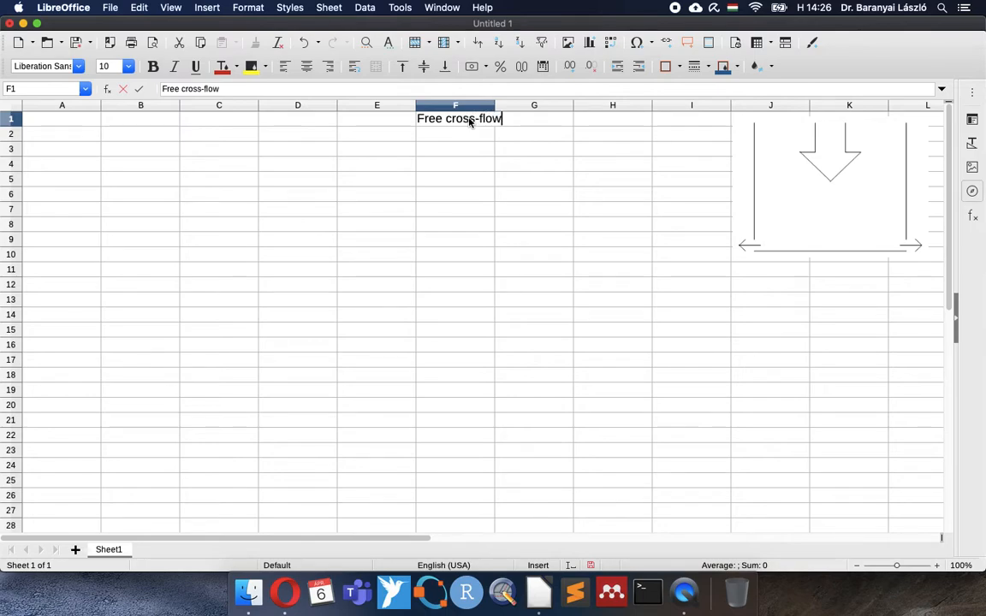
{"action": "type", "text": " system simu"}
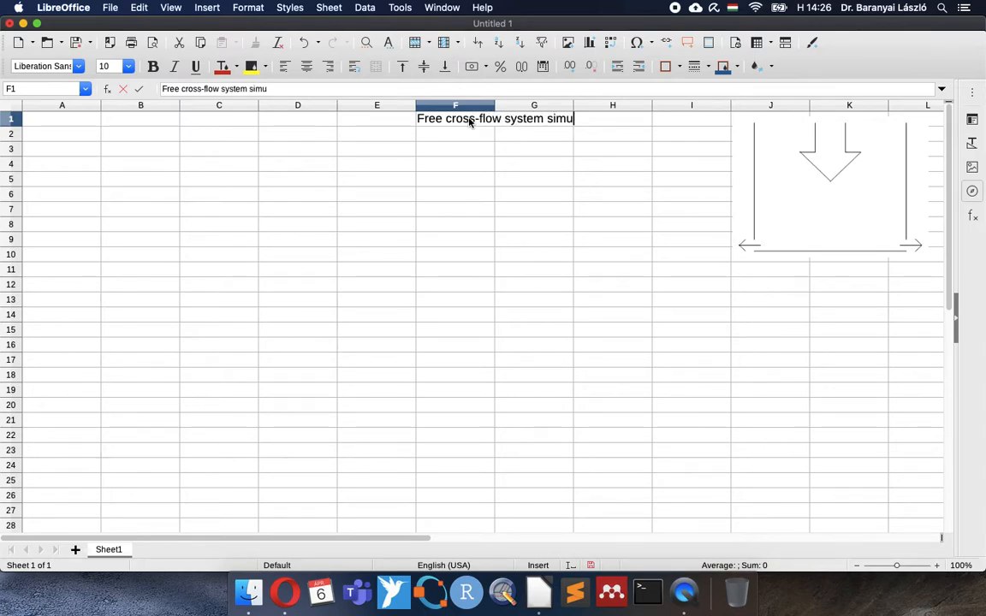
{"action": "type", "text": "lation"}
{"action": "key", "text": "Return"}
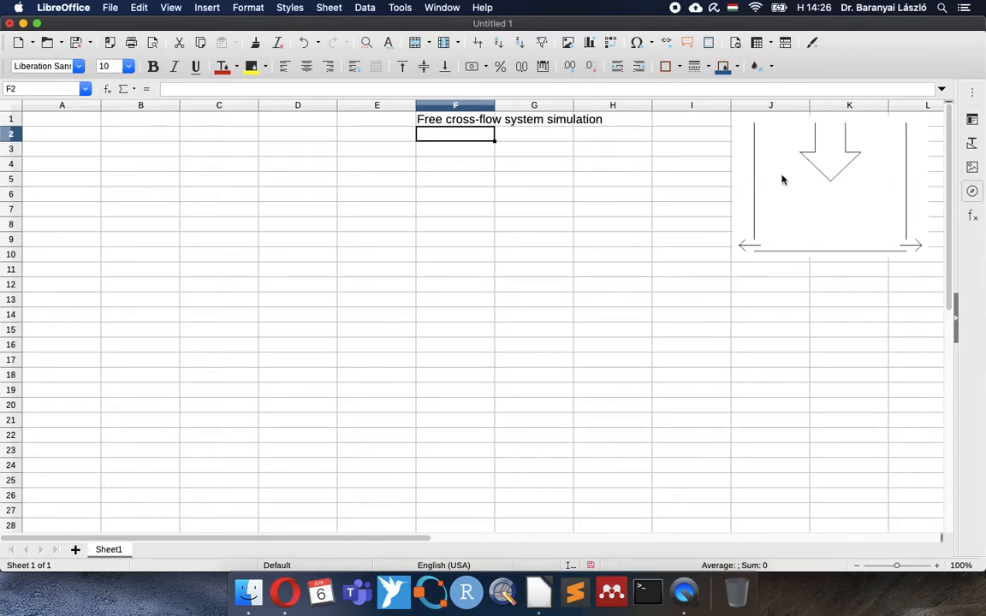
- Insert a formula object at cell F2 containing the energy equation m g h = { 1 over 2 } m v^2
{"action": "left_click", "coordinate": [207, 10]}
{"action": "mouse_move", "coordinate": [216, 75]}
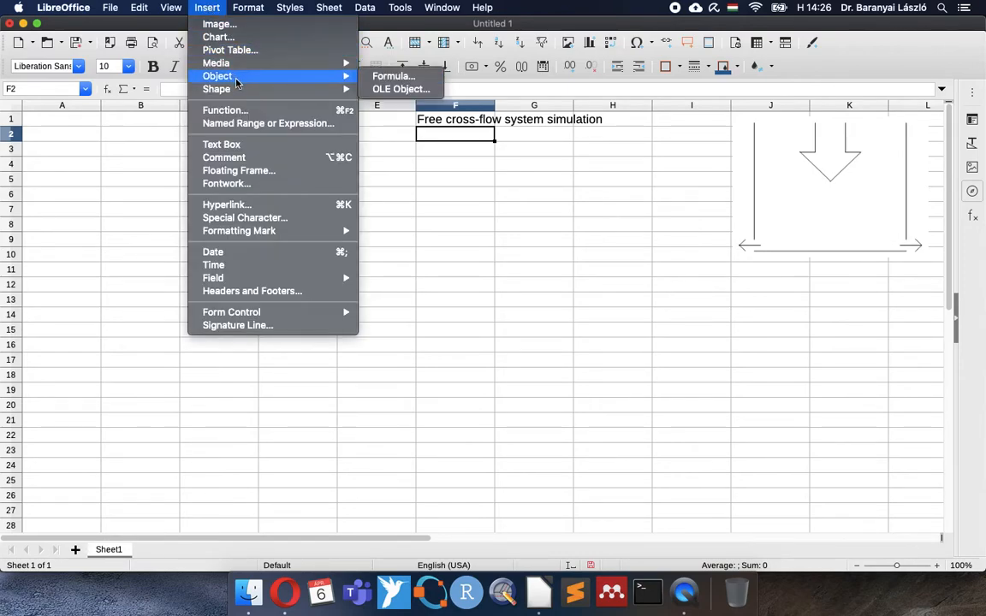
{"action": "left_click", "coordinate": [384, 80]}
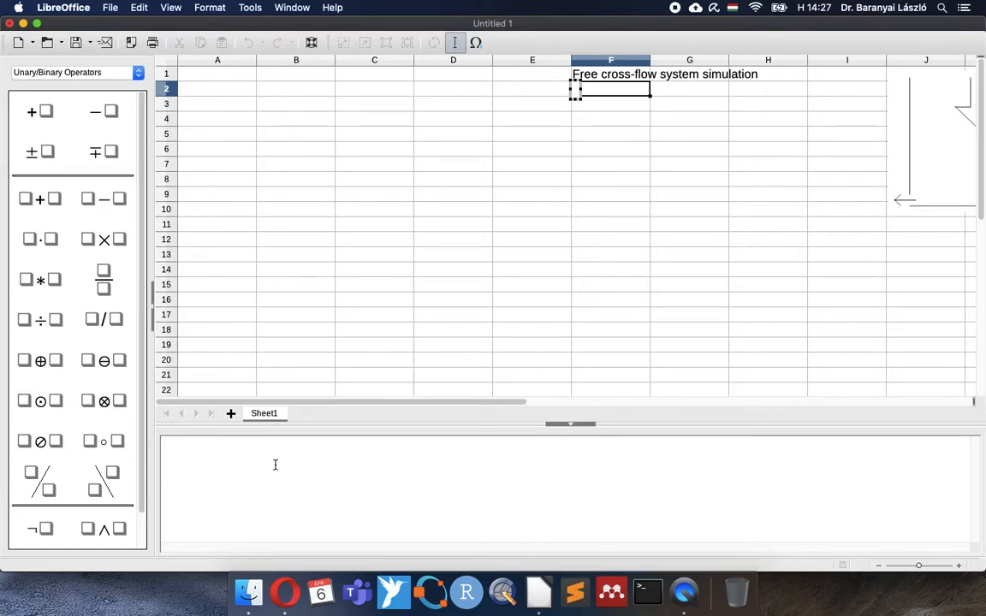
{"action": "type", "text": "m g h ="}
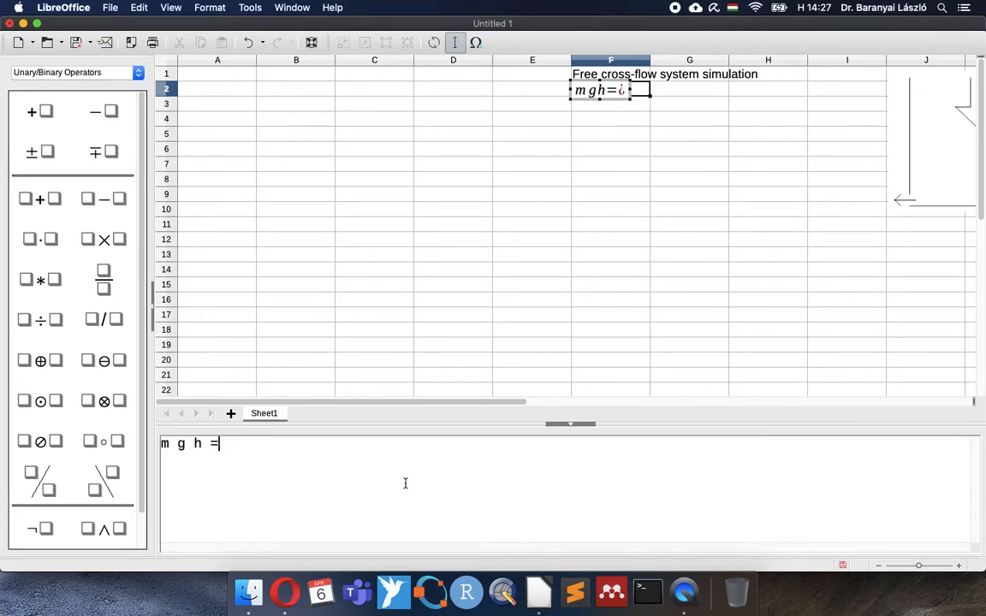
{"action": "type", "text": "{ "}
{"action": "type", "text": "1 over 2"}
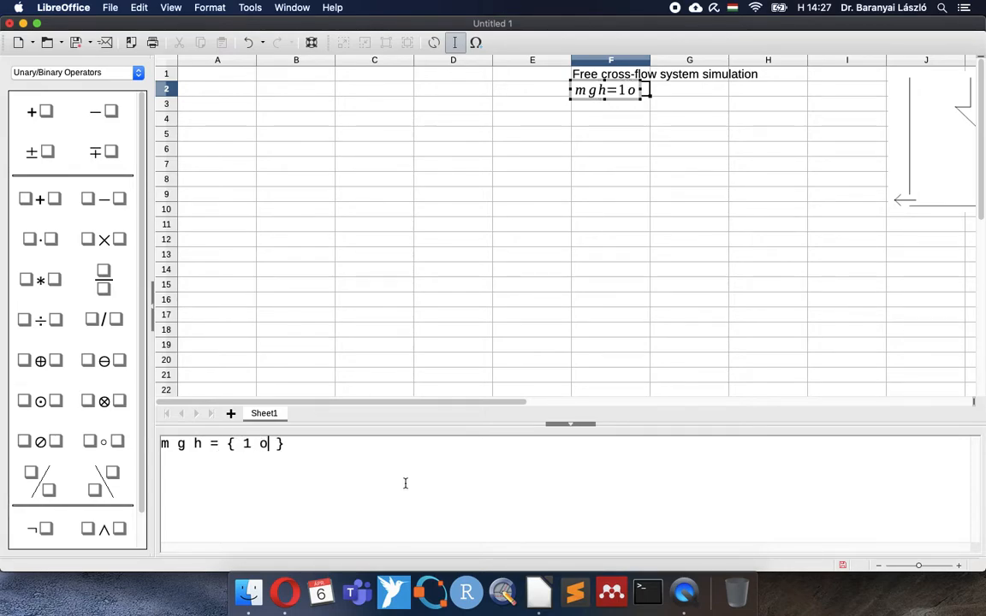
{"action": "key", "text": "End"}
{"action": "type", "text": "m"}
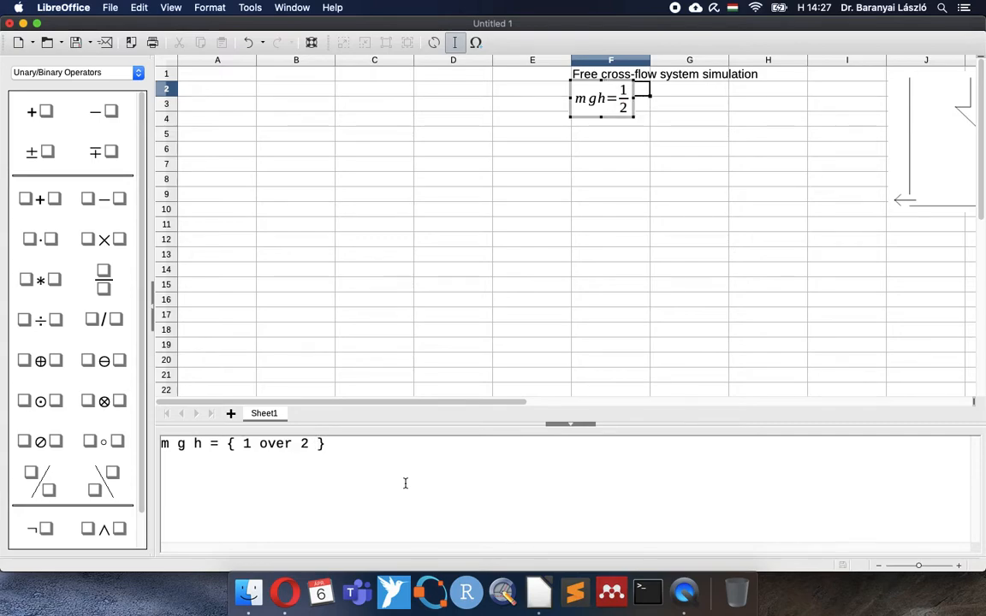
{"action": "type", "text": " v^2"}
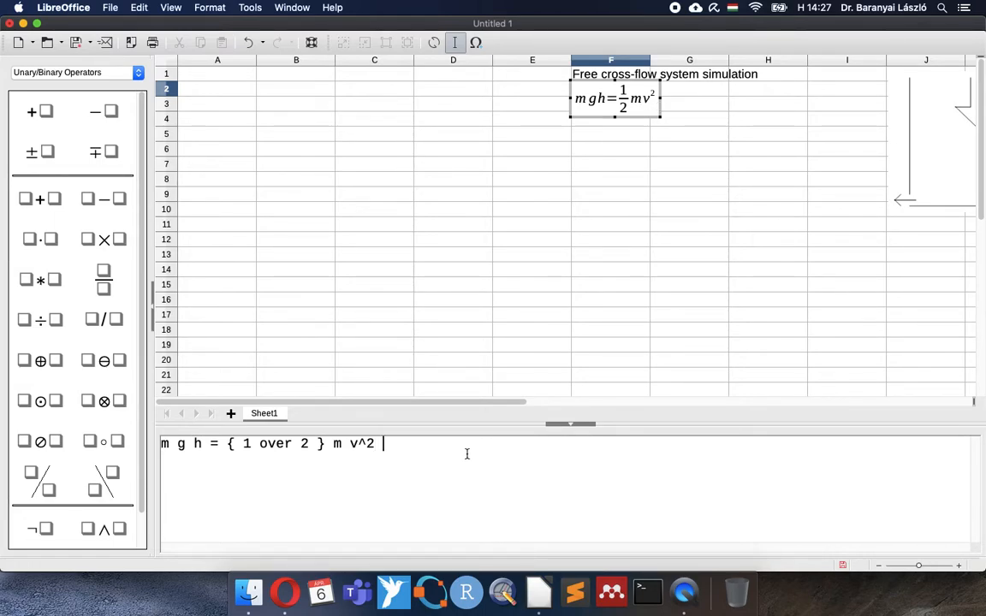
- Add a new line with v = sqrt{ 2 g h } to the energy formula and return to the sheet at cell F6
{"action": "type", "text": "newline"}
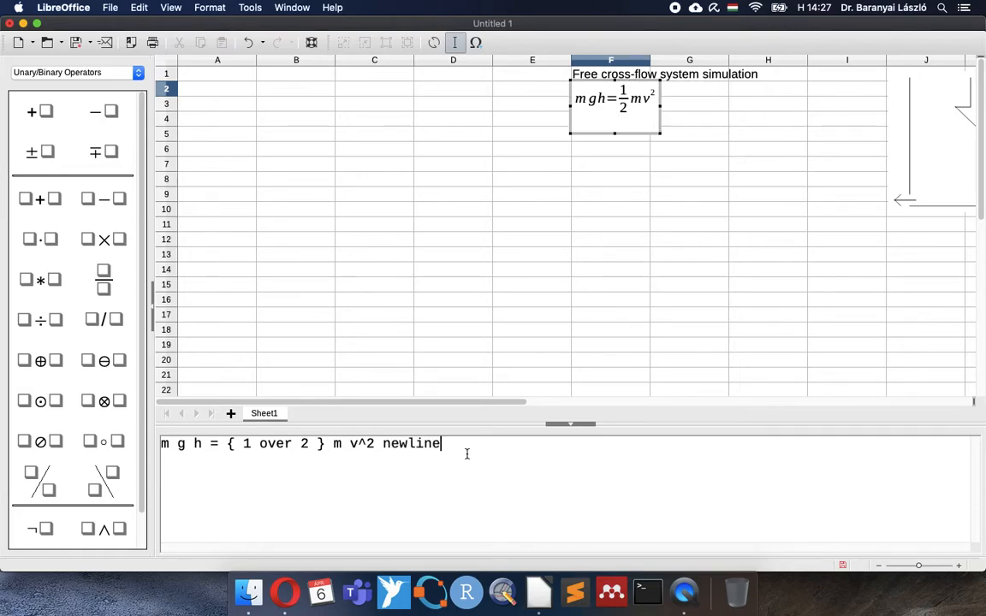
{"action": "key", "text": "Return"}
{"action": "type", "text": "v = sqrt{ "}
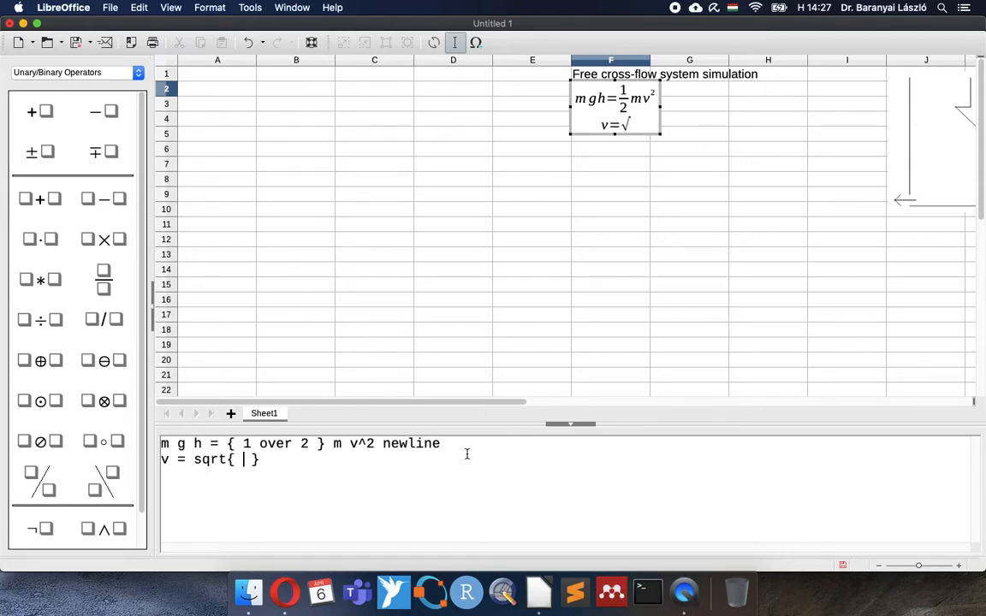
{"action": "type", "text": "2 g "}
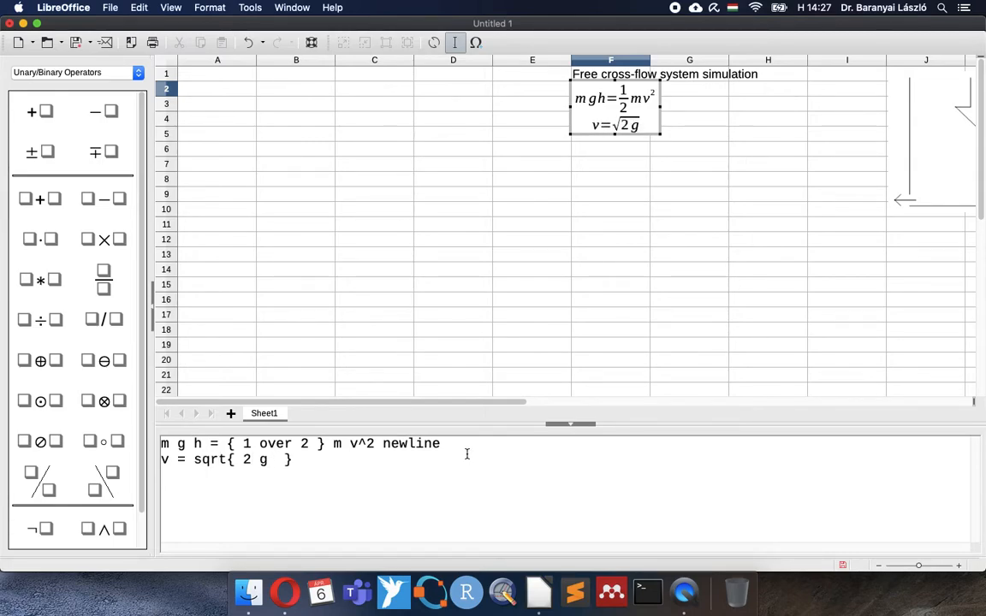
{"action": "type", "text": "h"}
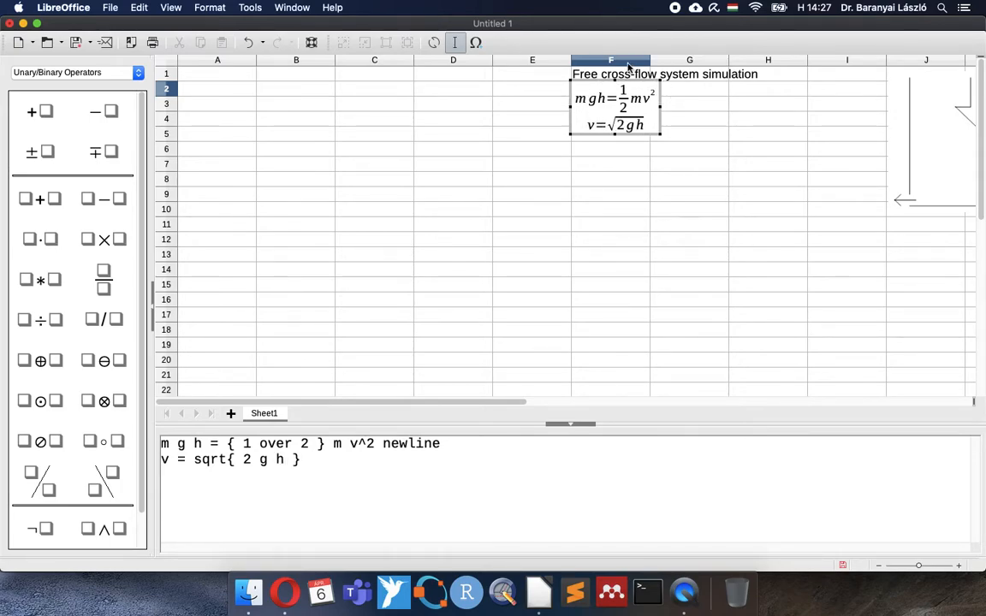
{"action": "left_click", "coordinate": [612, 150]}
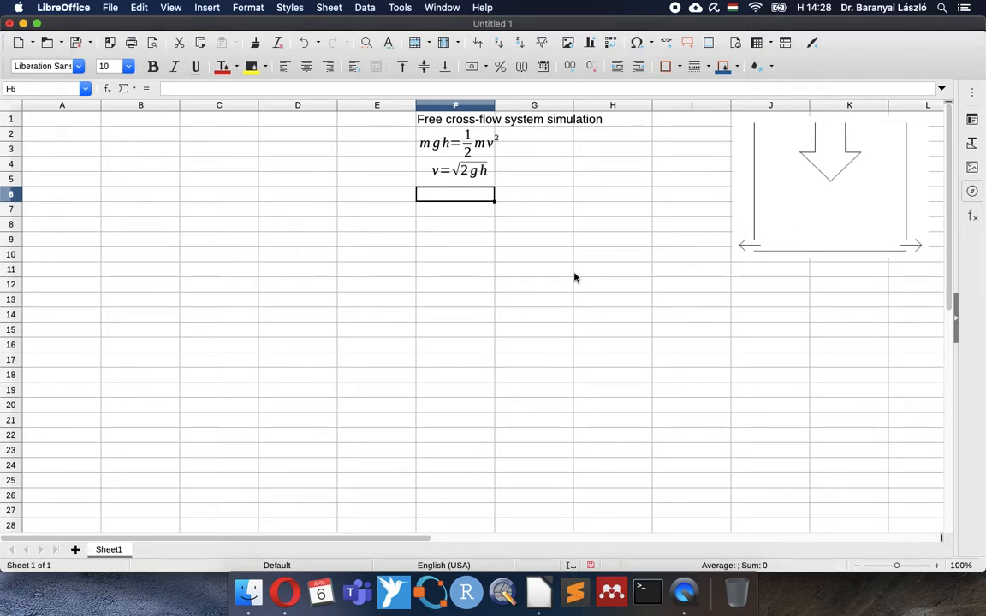
- Insert a formula object at cell F6 and enter dh over dt as its left-hand side
{"action": "left_click", "coordinate": [207, 7]}
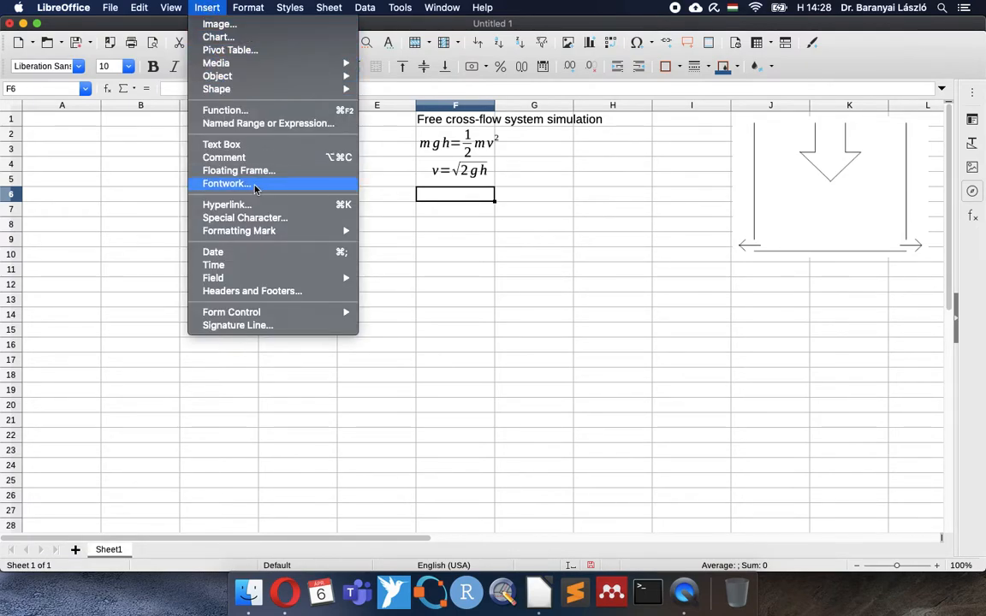
{"action": "mouse_move", "coordinate": [295, 76]}
{"action": "left_click", "coordinate": [376, 77]}
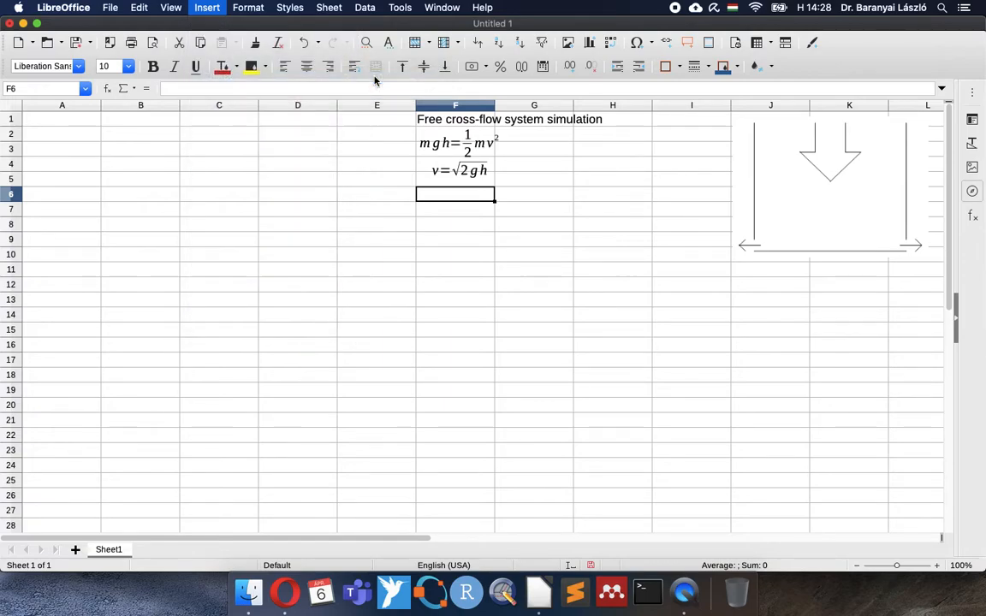
{"action": "type", "text": "dh"}
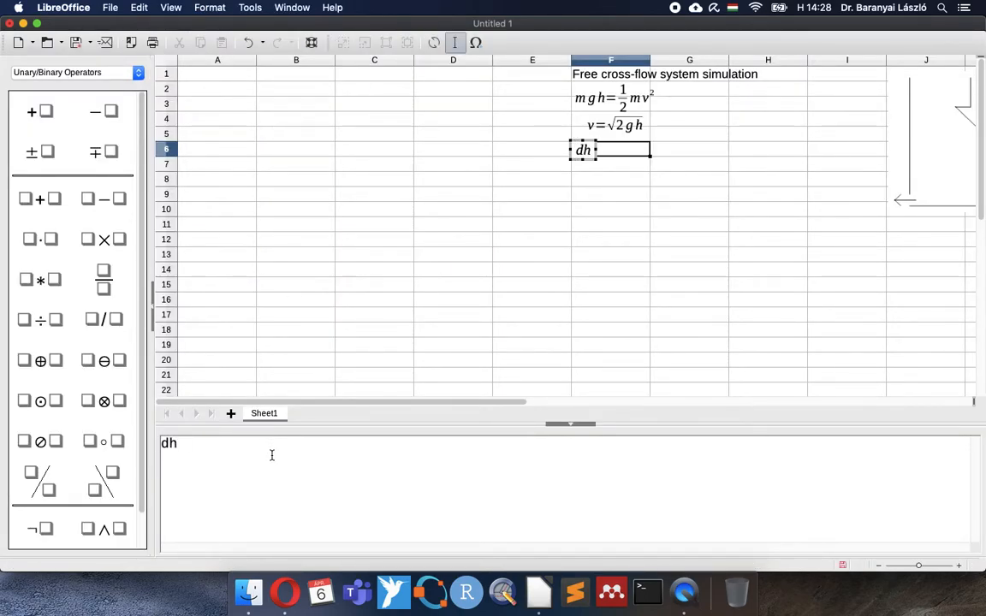
{"action": "type", "text": " over dt "}
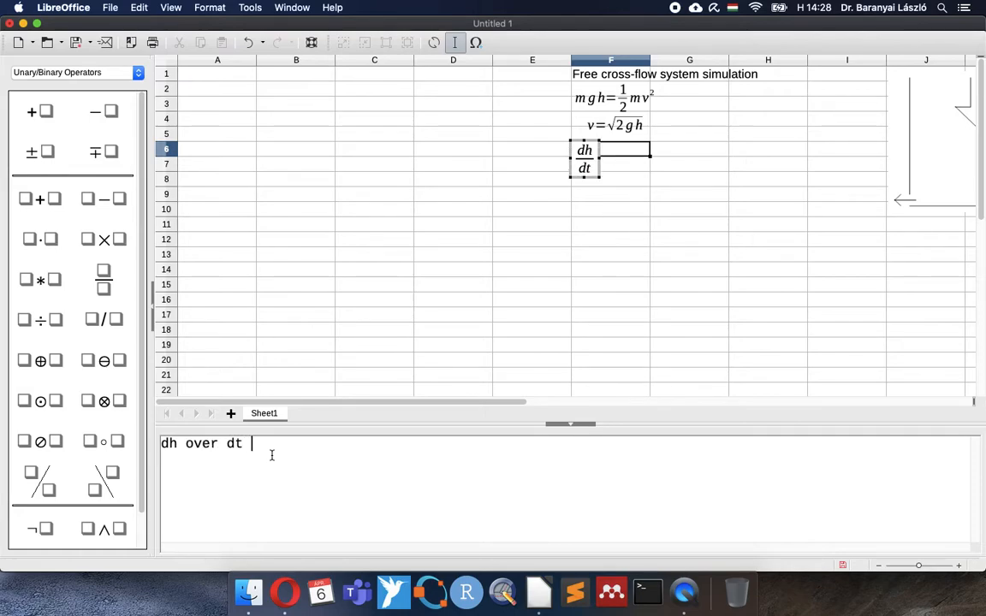
- Equate the derivative to the fraction { Q_input - Qoutput } over A_base
{"action": "type", "text": "= {"}
{"action": "type", "text": "Q_inpu"}
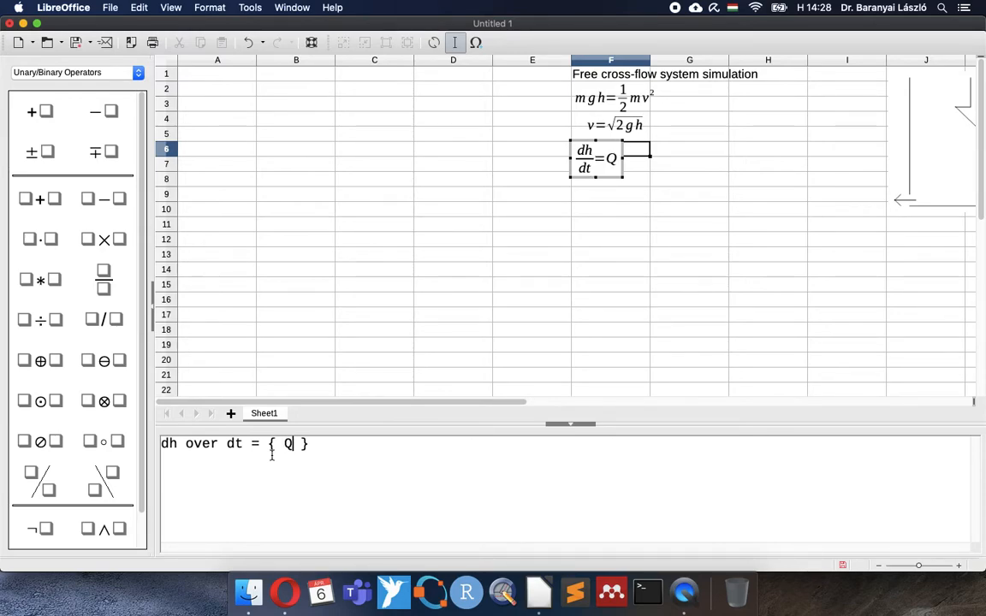
{"action": "type", "text": "t - Q"}
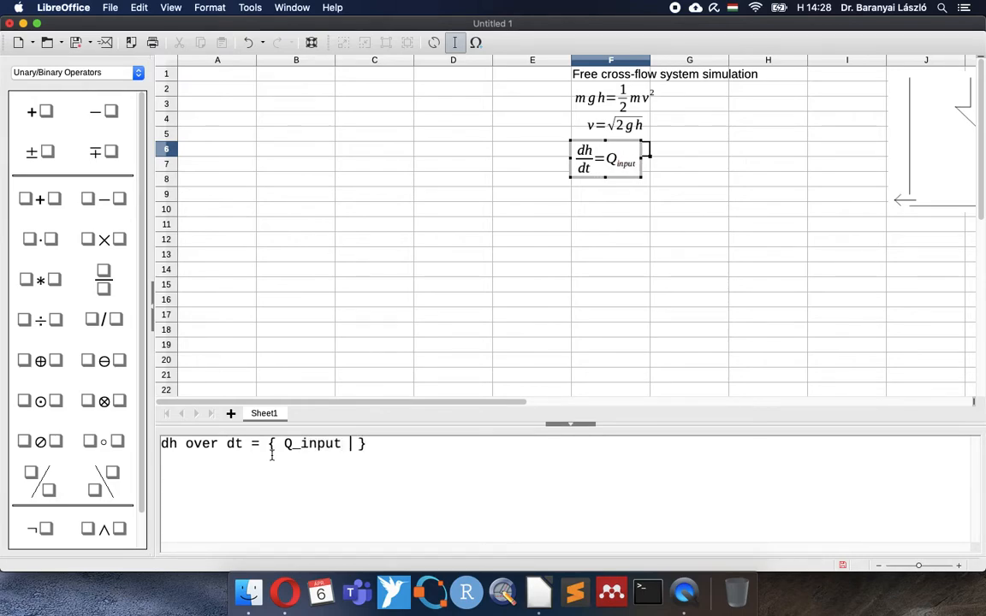
{"action": "type", "text": "output"}
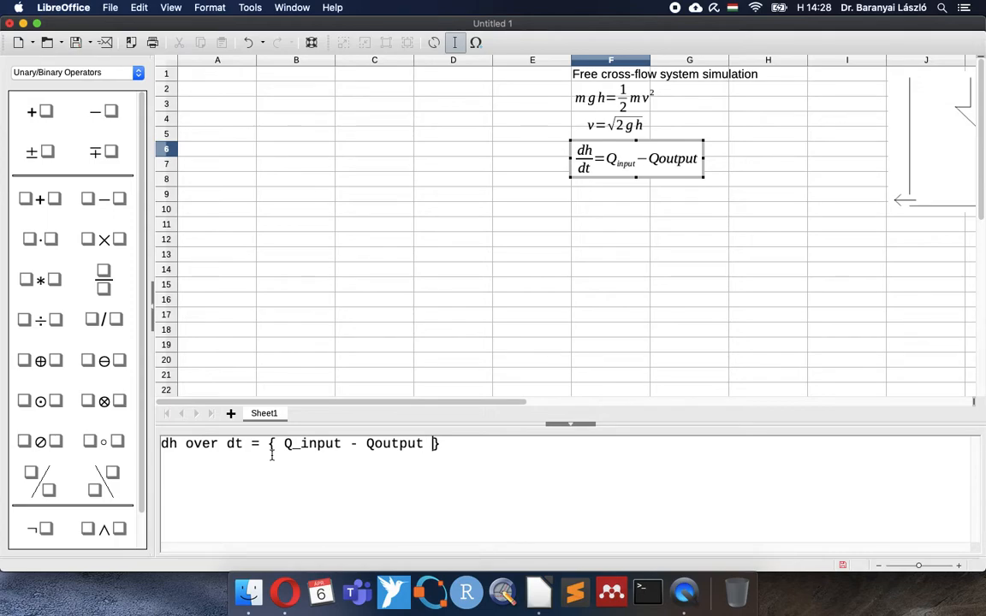
{"action": "type", "text": "over "}
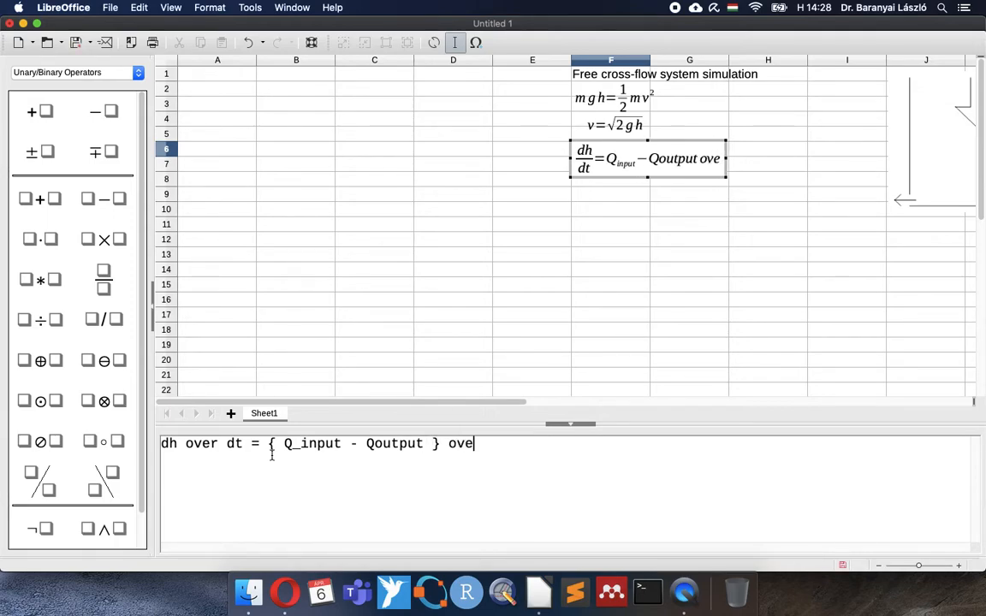
{"action": "type", "text": "a"}
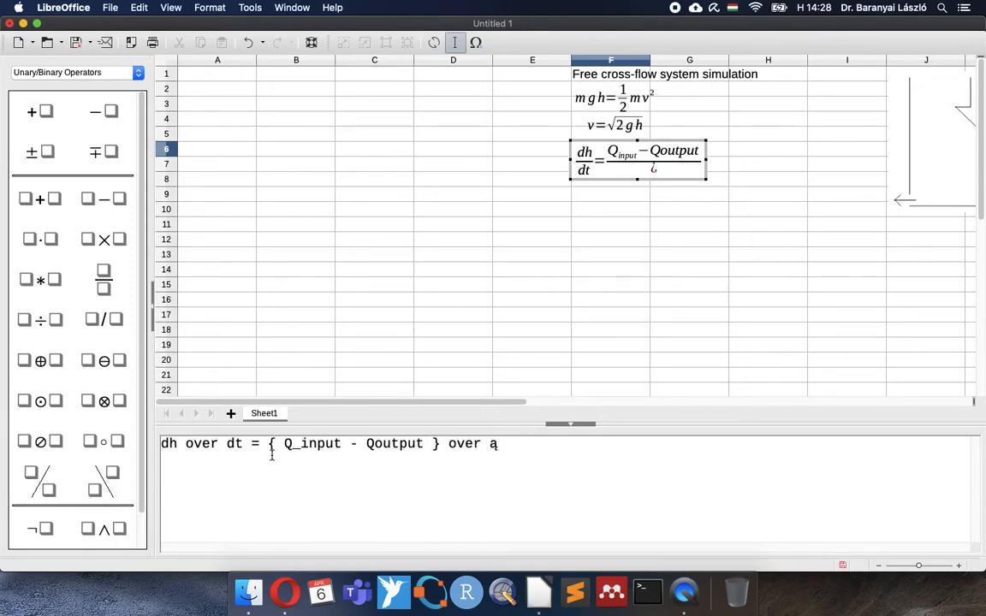
{"action": "type", "text": "A_ba"}
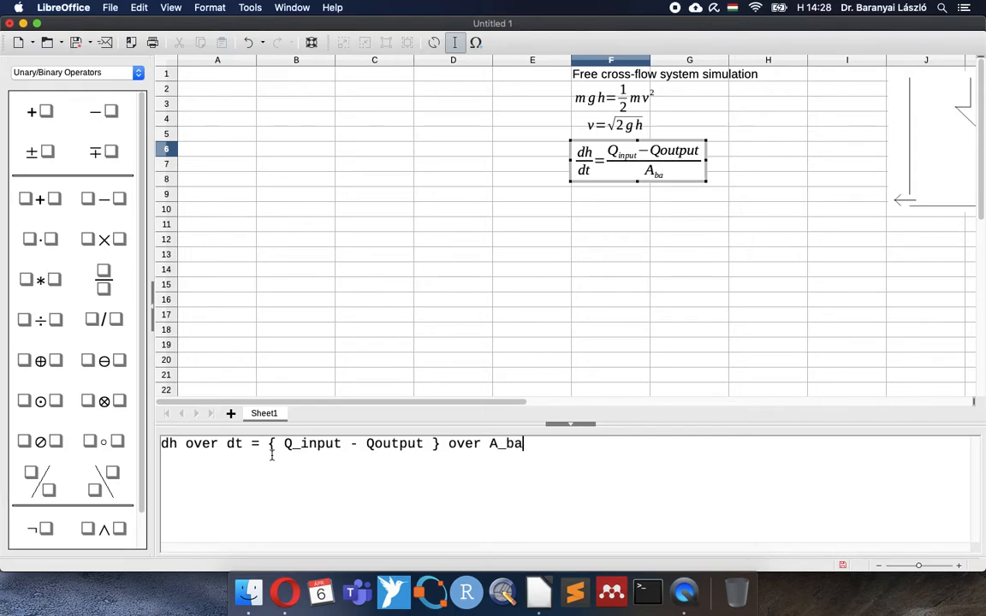
{"action": "type", "text": "se"}
- Append a second equals sign with an empty brace group, and correct Qoutput to the subscripted Q_output
{"action": "type", "text": "="}
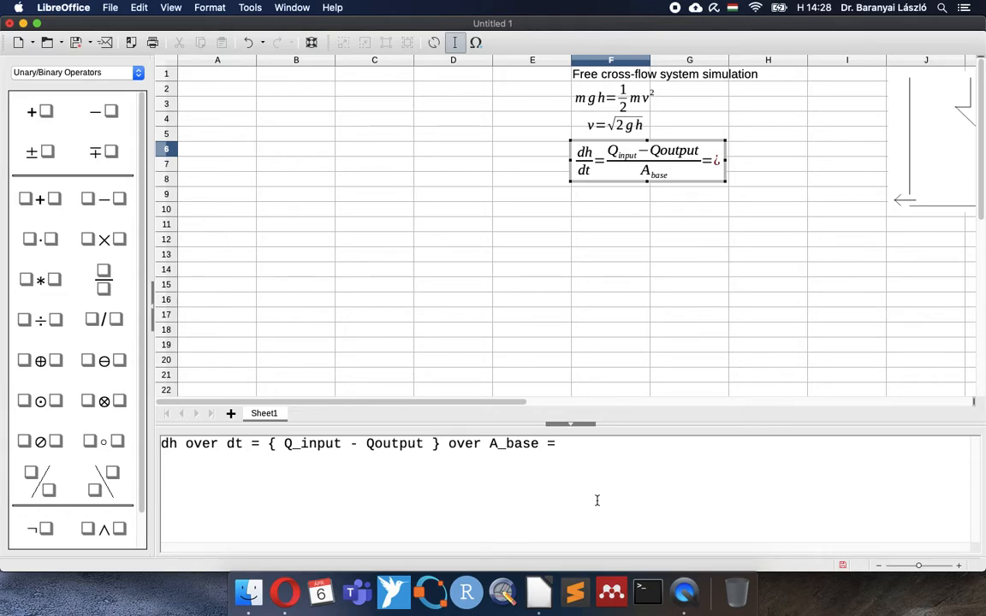
{"action": "type", "text": " {"}
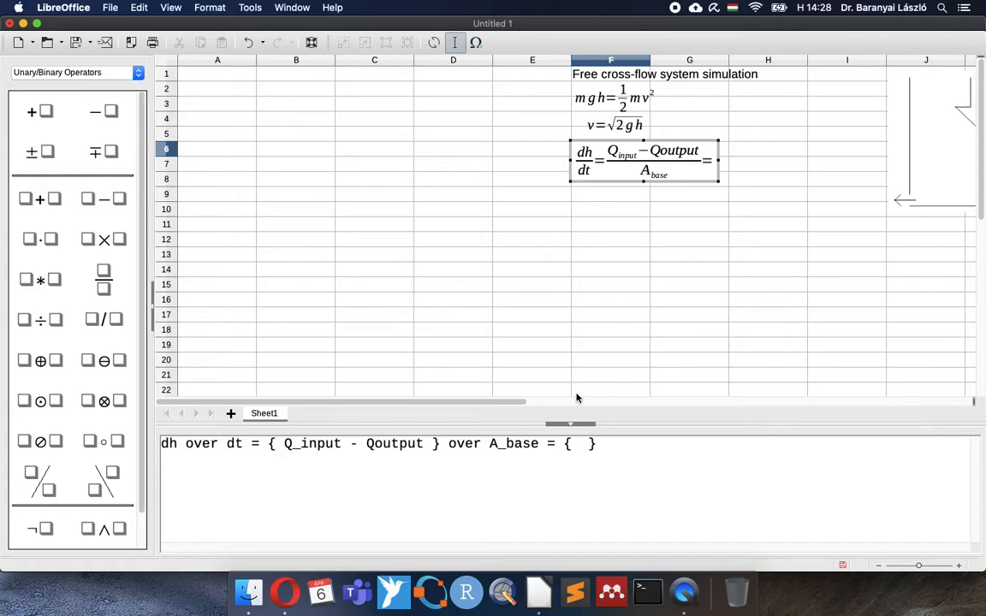
{"action": "left_click", "coordinate": [374, 443]}
{"action": "type", "text": "_"}
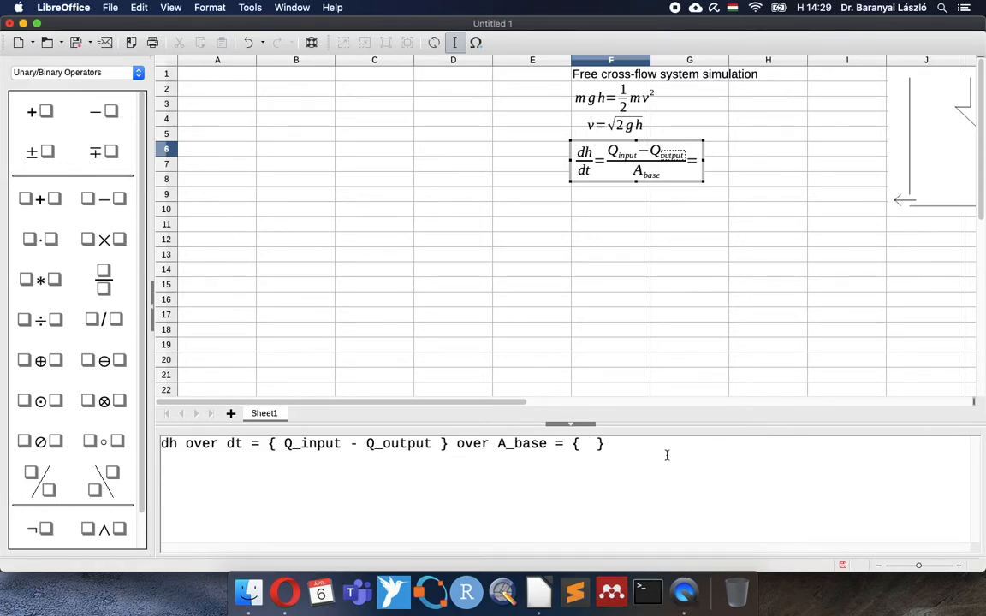
- Complete the second right-hand side of the level equation as { Q_input - A_output v } over A_base
{"action": "left_click", "coordinate": [588, 443]}
{"action": "type", "text": "Q_input - "}
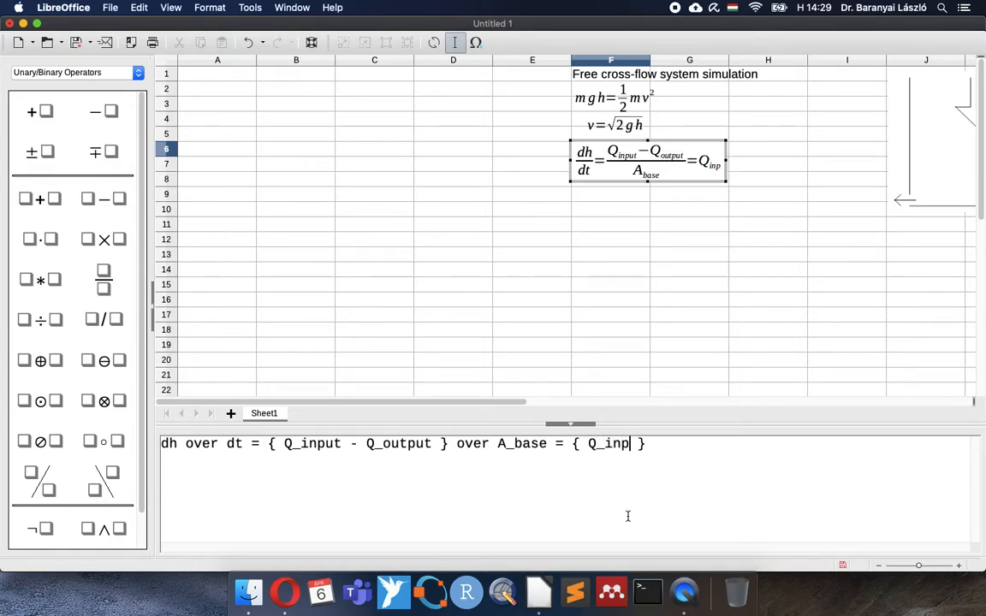
{"action": "type", "text": "A_output"}
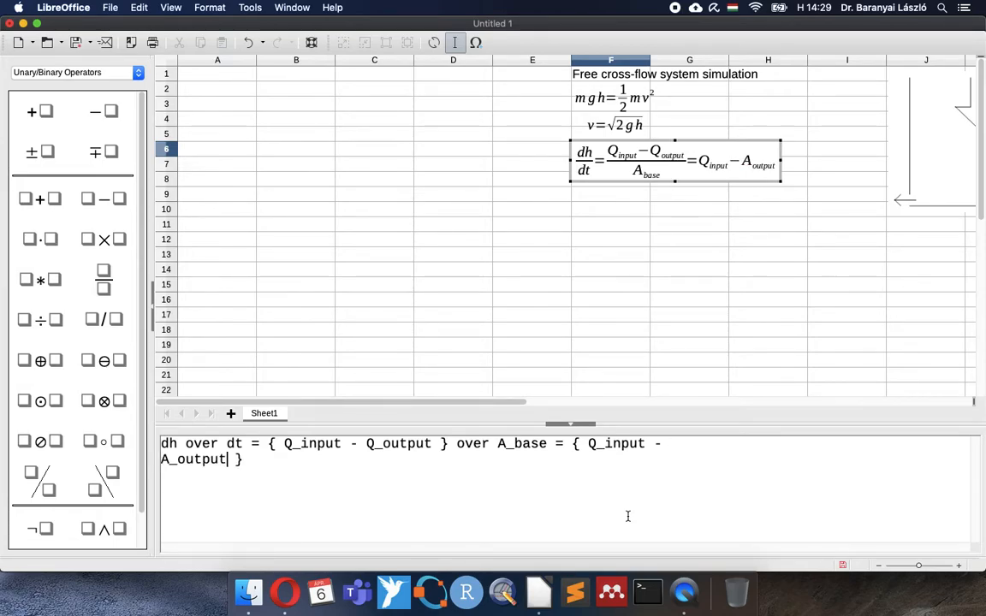
{"action": "type", "text": " v } "}
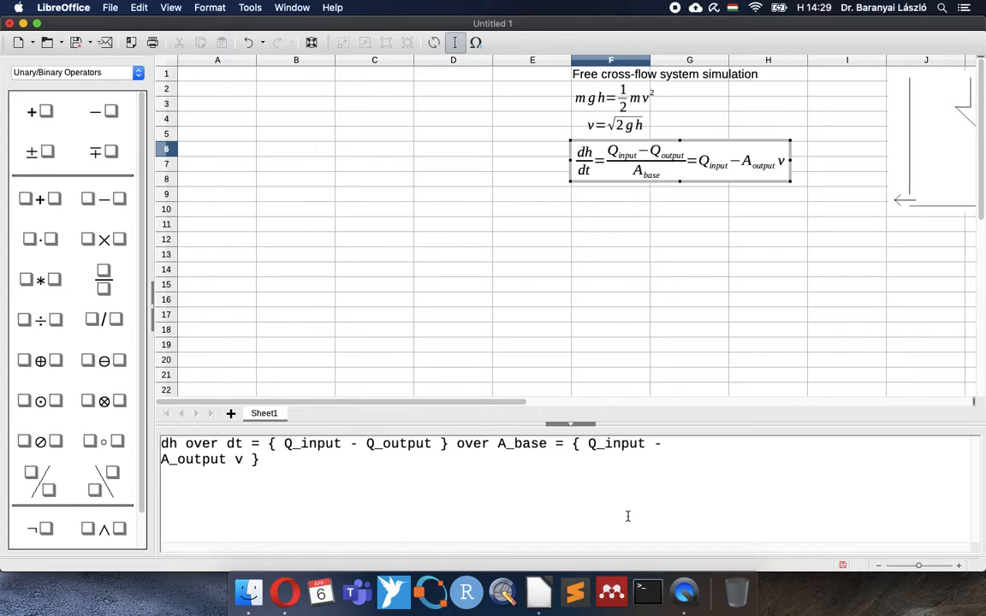
{"action": "type", "text": "over A_"}
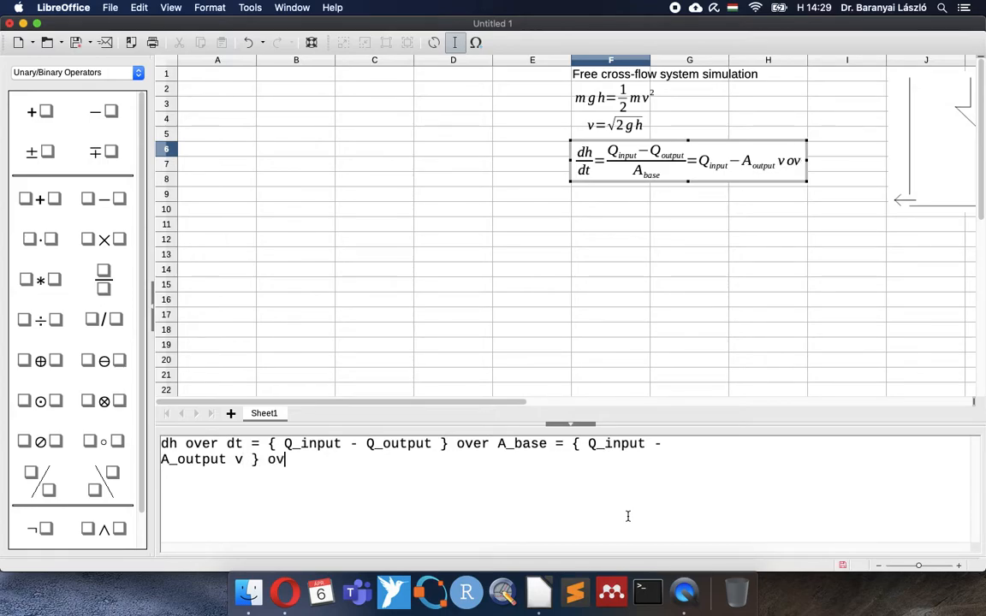
{"action": "type", "text": "base"}
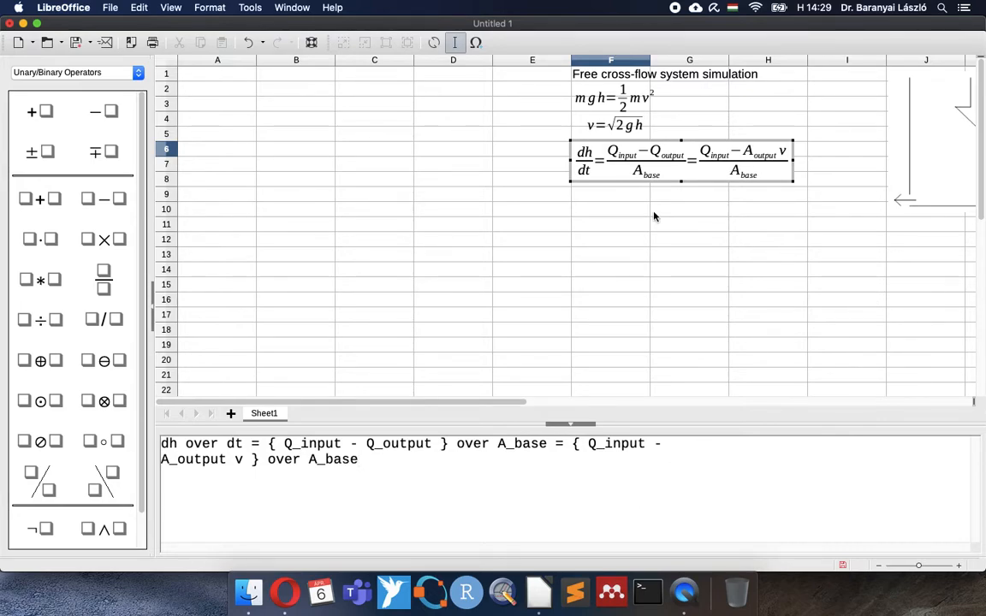
- Insert a formula object at cell F9 and begin the level-change equation with dh = dt ( )
{"action": "left_click", "coordinate": [617, 198]}
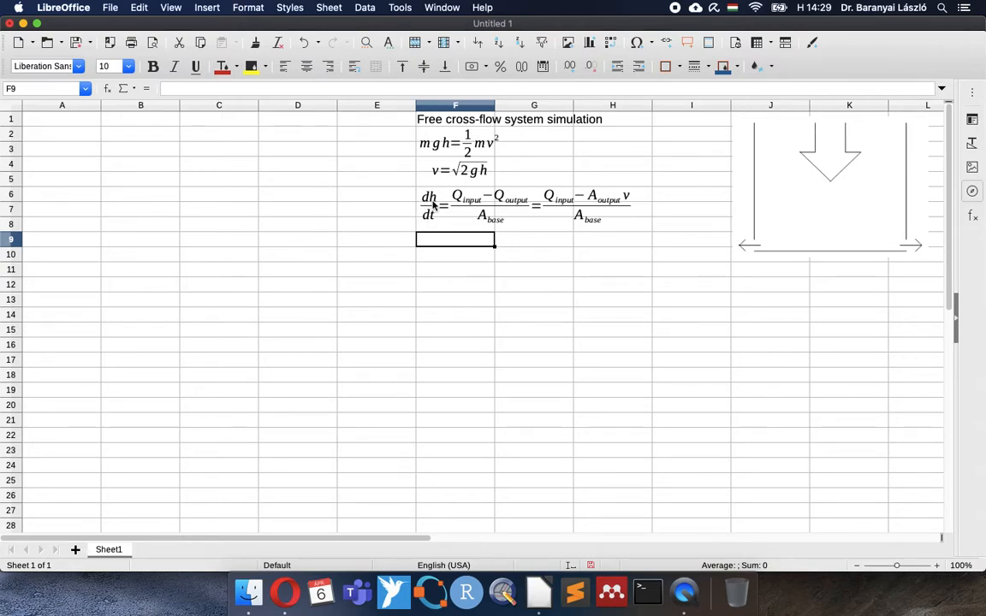
{"action": "left_click", "coordinate": [207, 9]}
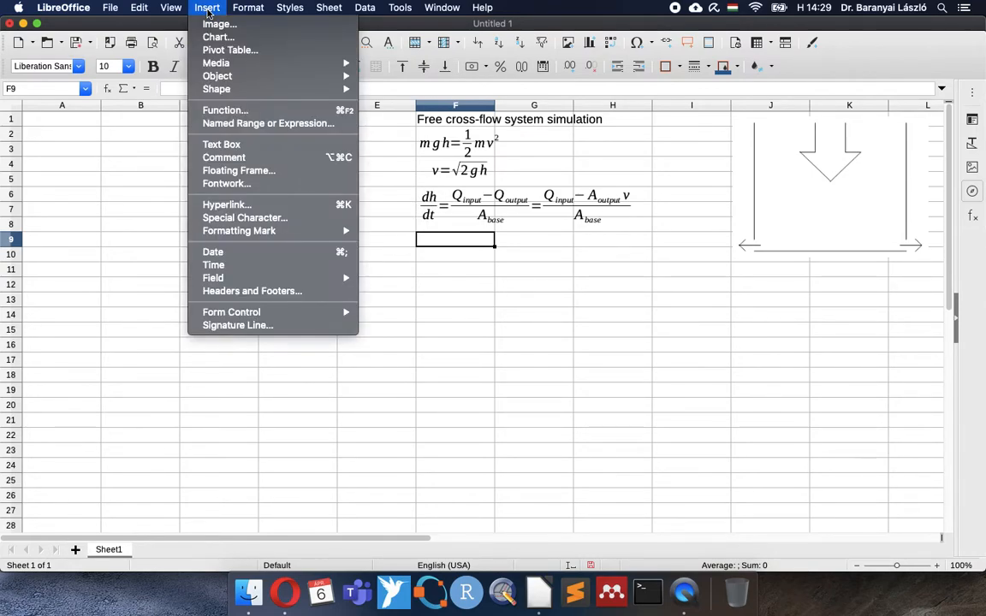
{"action": "mouse_move", "coordinate": [255, 78]}
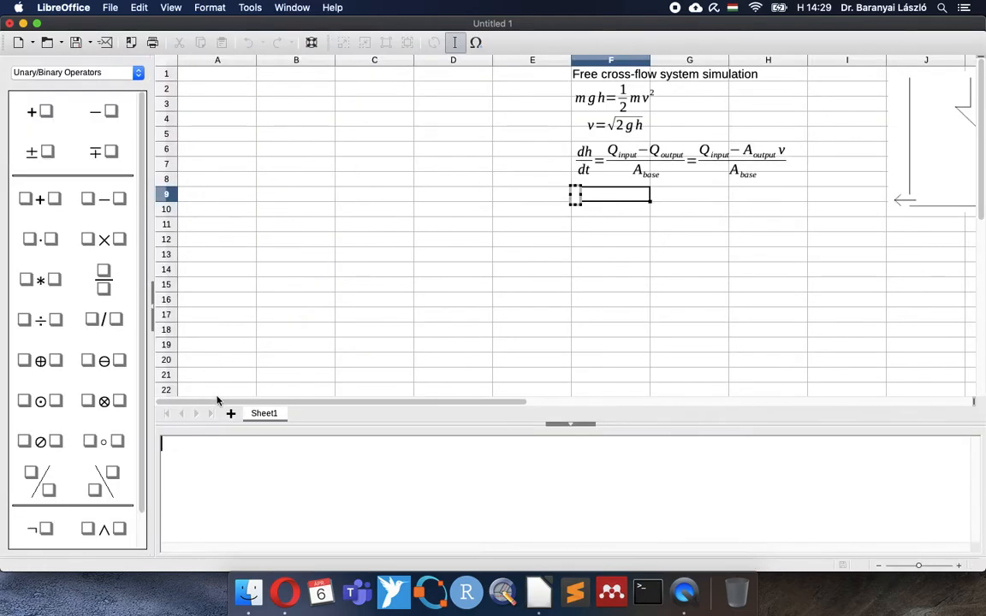
{"action": "type", "text": "dh = "}
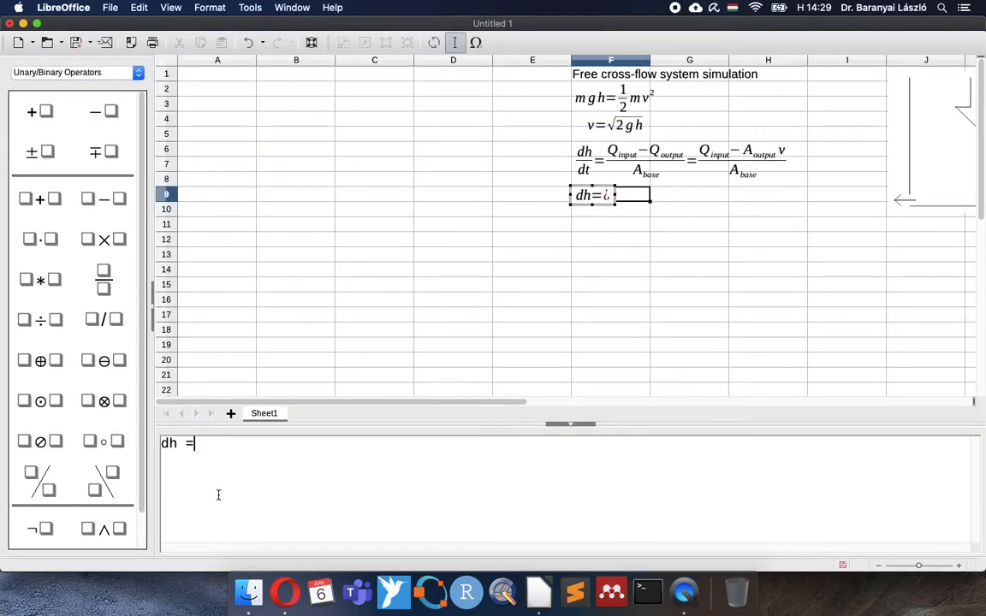
{"action": "type", "text": "dt ( "}
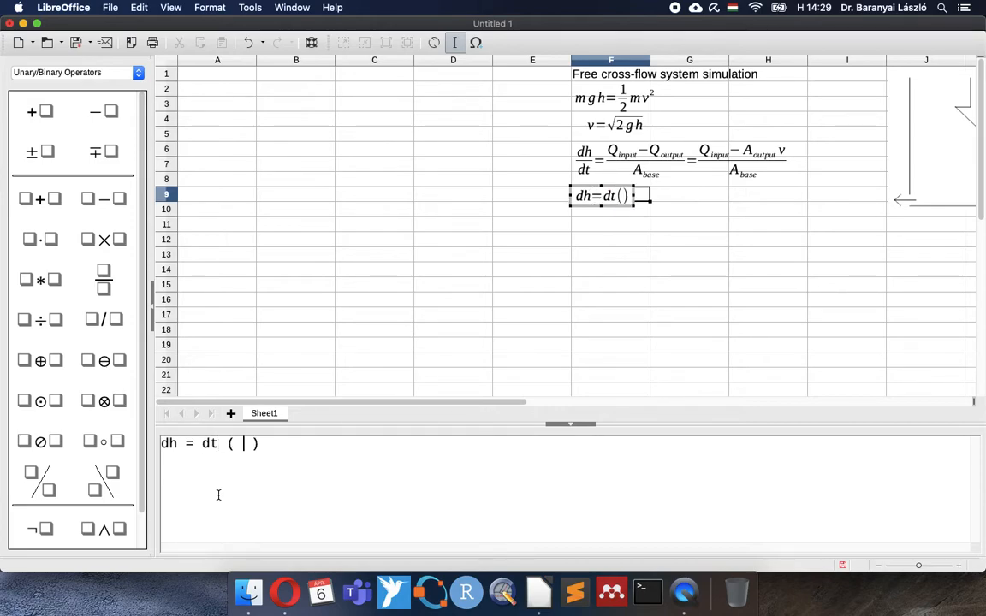
- Fill the parentheses of the dh equation with Q_input - A_output sqrt{ 2 g h }
{"action": "type", "text": "Q_input"}
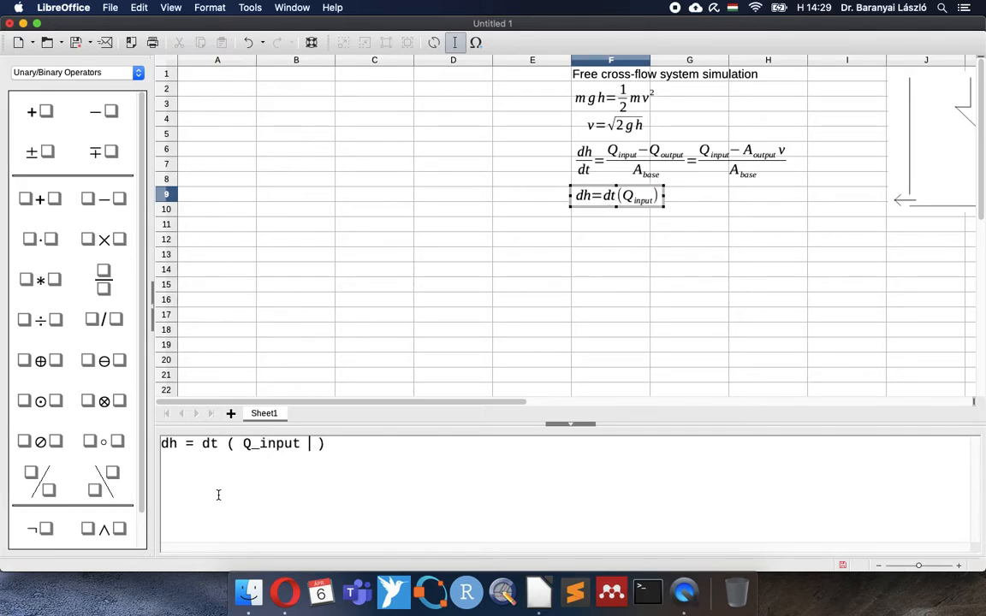
{"action": "type", "text": " - "}
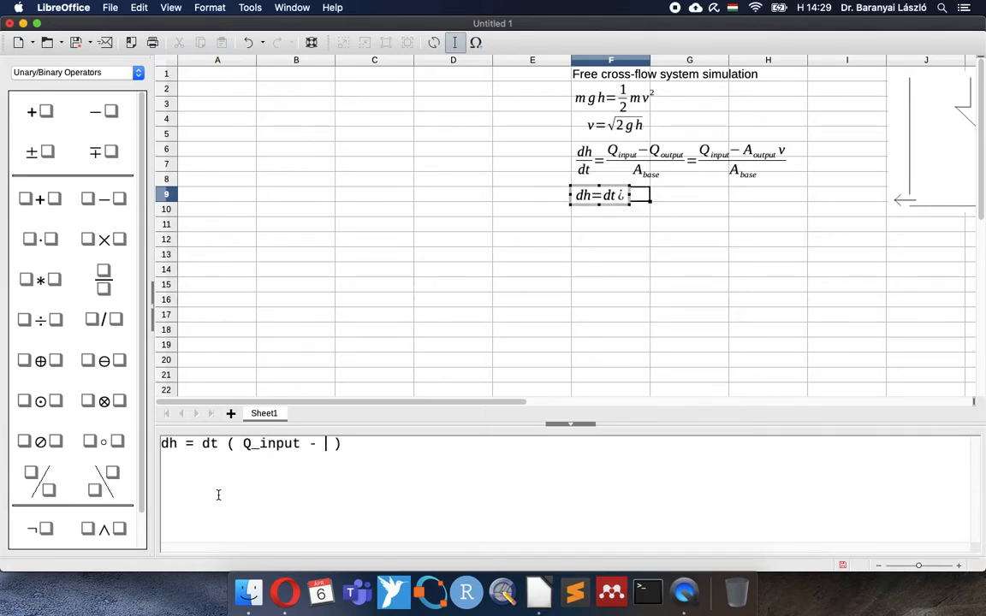
{"action": "type", "text": "A_output"}
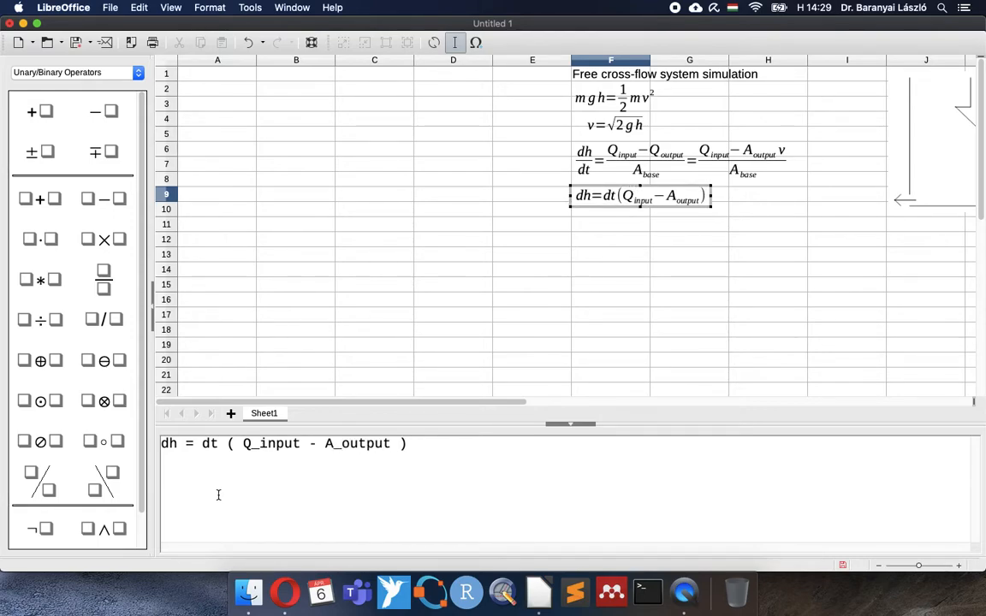
{"action": "type", "text": " sqrt"}
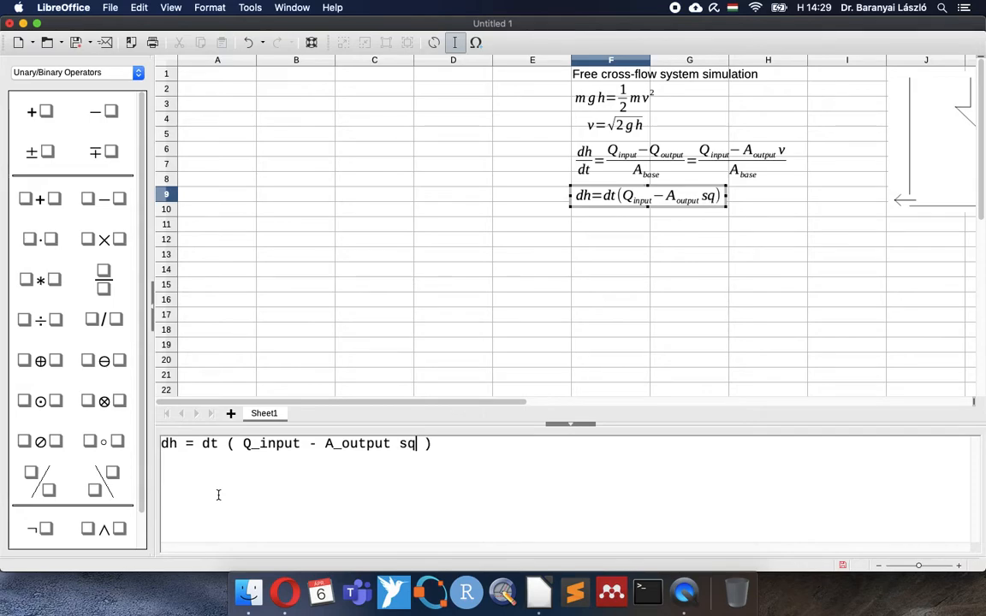
{"action": "type", "text": "{"}
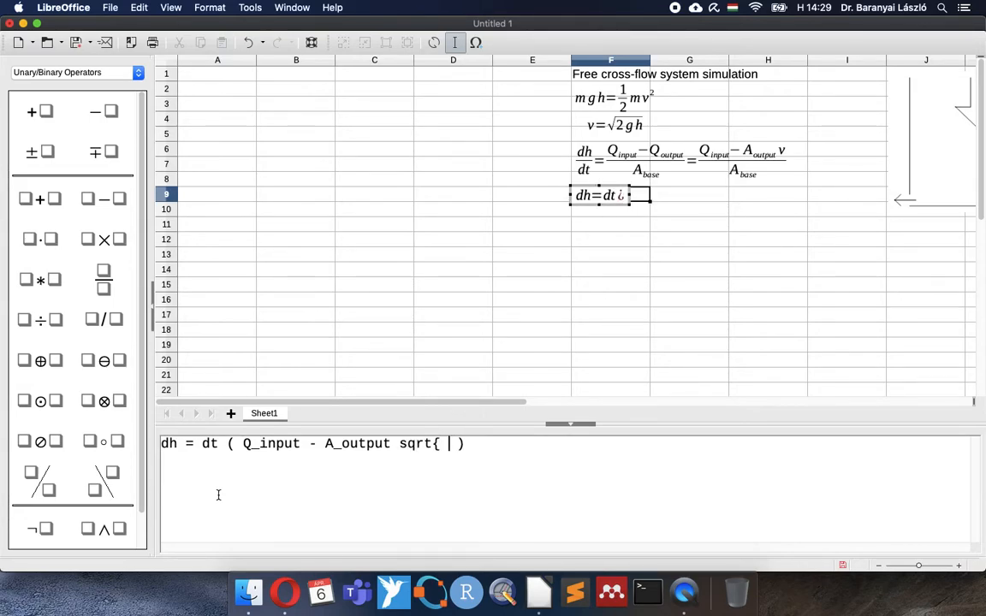
{"action": "type", "text": " 2 g h }"}
{"action": "key", "text": "End"}
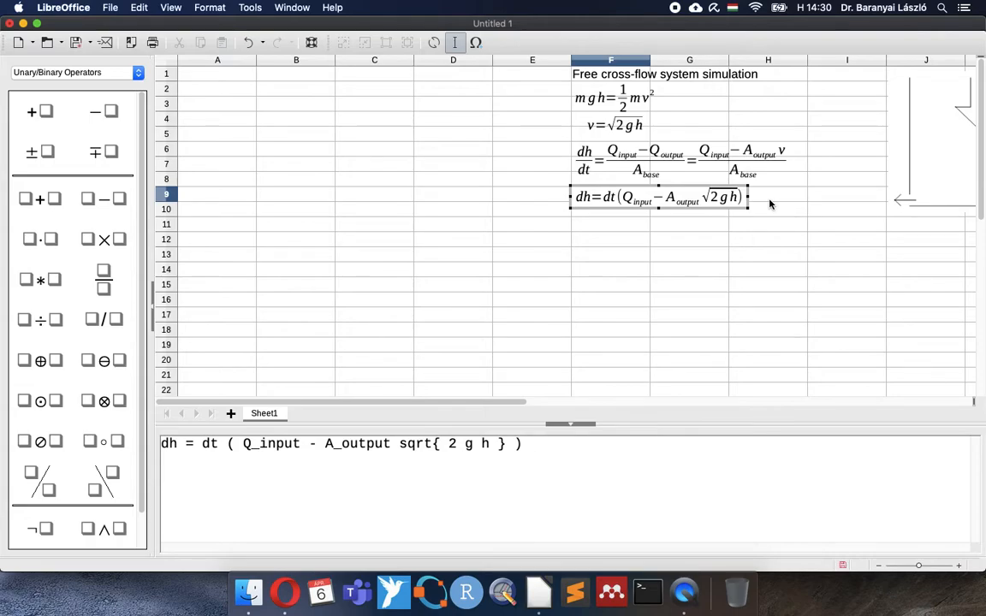
- Divide the parenthesised term of the dh equation by A_base and finish editing the formula
{"action": "type", "text": "over"}
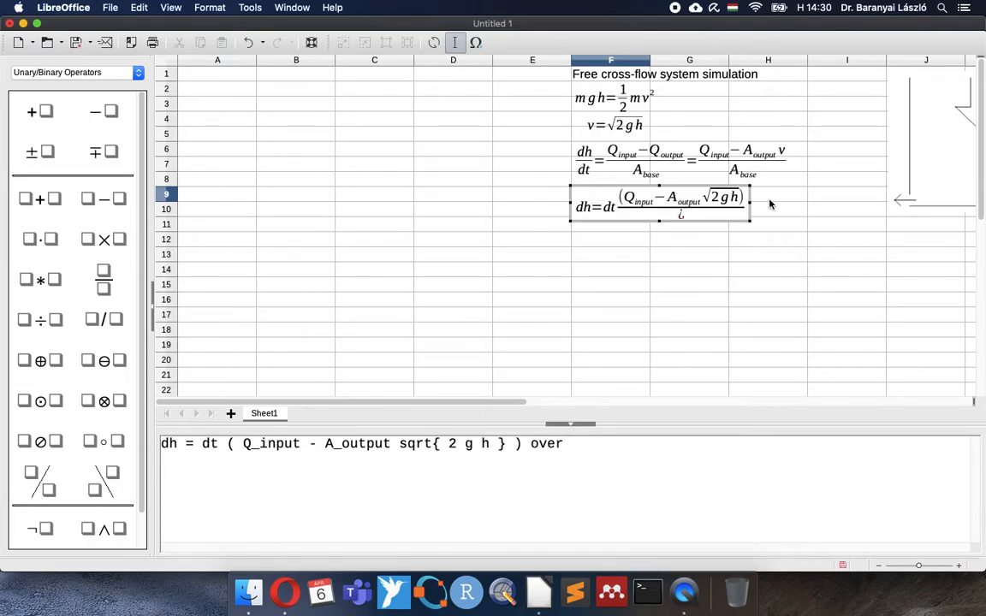
{"action": "type", "text": " A_base"}
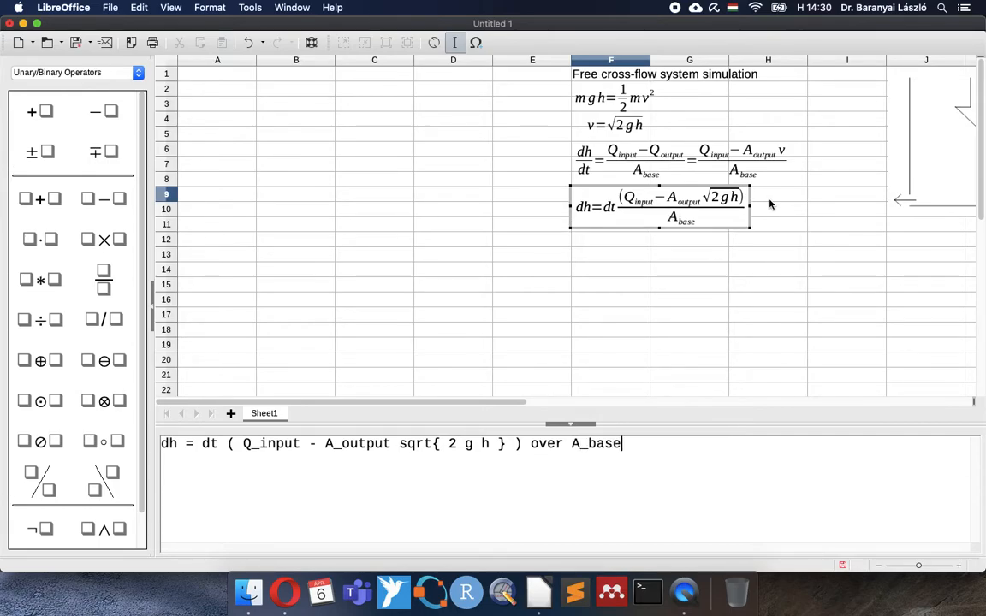
{"action": "left_click", "coordinate": [623, 244]}
{"action": "left_click", "coordinate": [524, 252]}
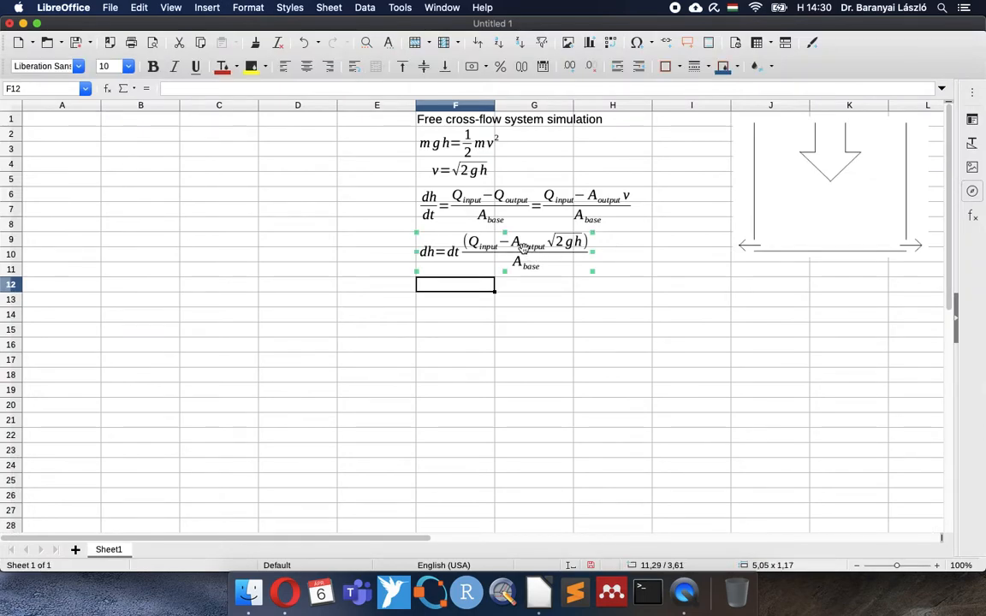
{"action": "left_click", "coordinate": [485, 289]}
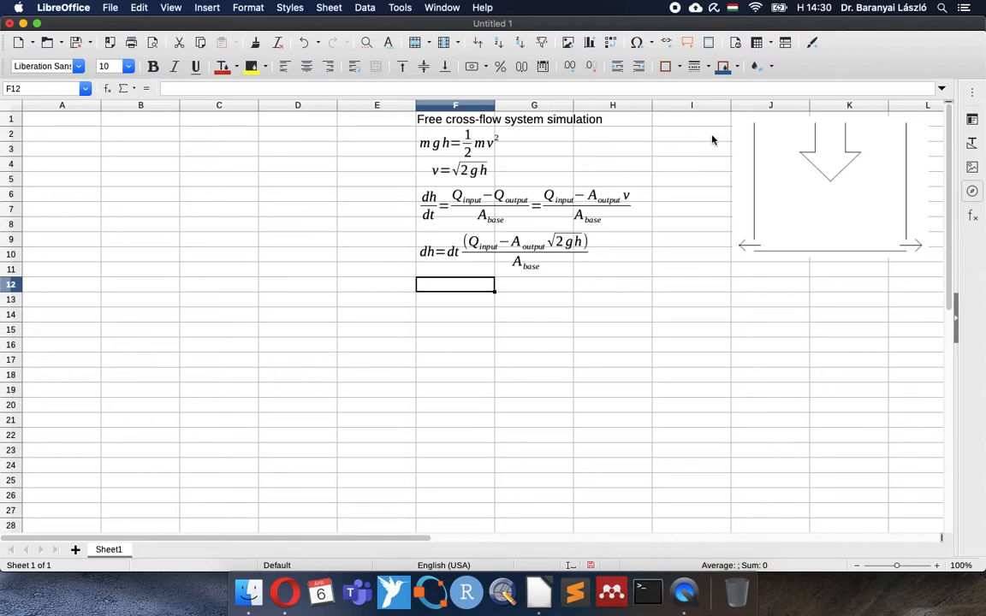
- Merge the cells F2:I11 behind the equations into one cell
{"action": "left_click", "coordinate": [709, 135]}
{"action": "key", "text": "shift+Down"}
{"action": "key", "text": "shift+Down"}
{"action": "key", "text": "shift+Down"}
{"action": "key", "text": "shift+Down"}
{"action": "key", "text": "shift+Down"}
{"action": "key", "text": "shift+Down"}
{"action": "key", "text": "shift+Down"}
{"action": "key", "text": "shift+Down"}
{"action": "key", "text": "shift+Down"}
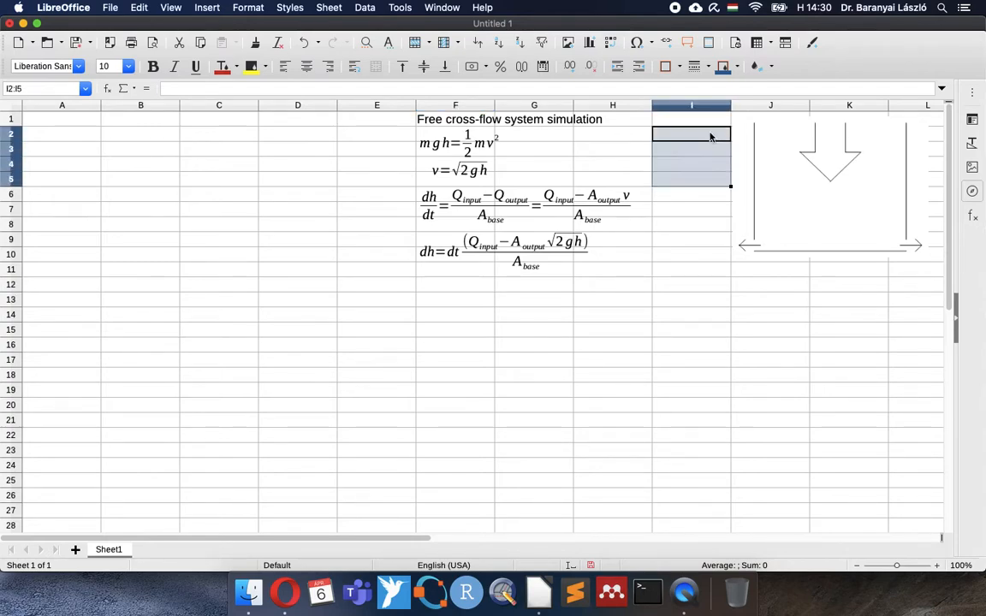
{"action": "key", "text": "shift+Left"}
{"action": "key", "text": "shift+Left"}
{"action": "key", "text": "shift+Left"}
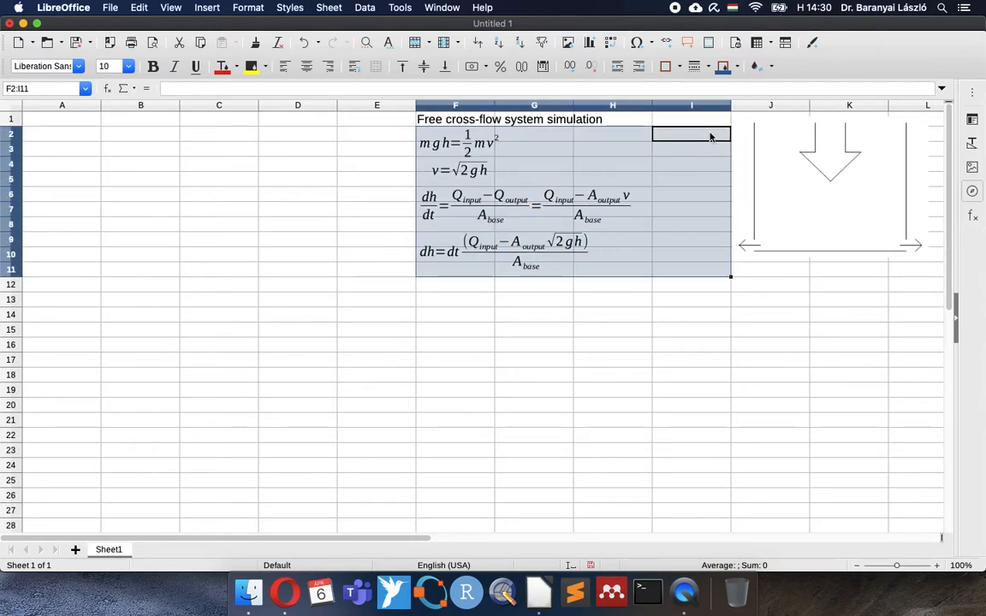
{"action": "left_click", "coordinate": [376, 68]}
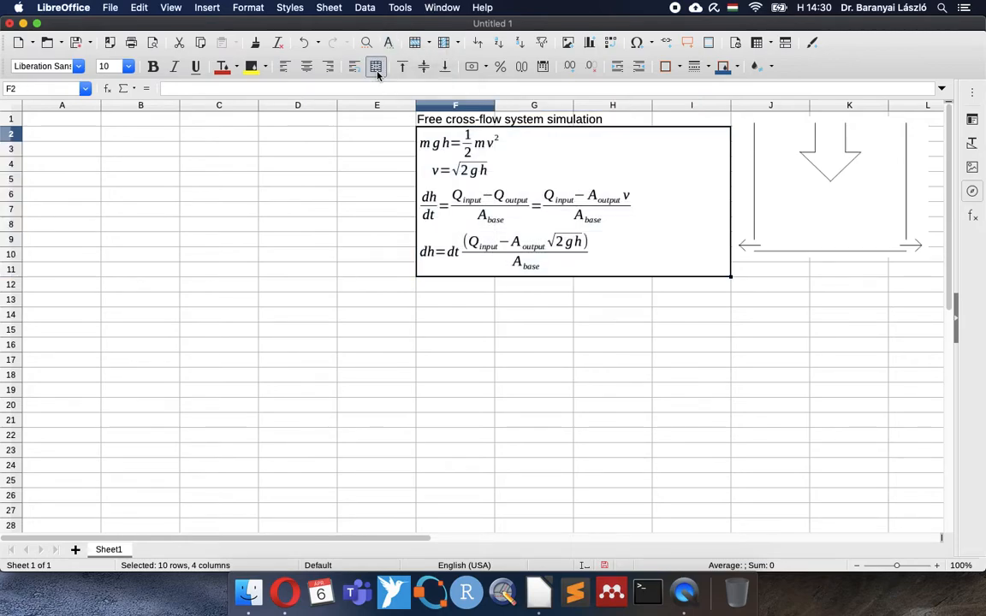
- Enter the label "Qinput =" in cell A1 and its unit m3/h in cell C1
{"action": "left_click", "coordinate": [68, 120]}
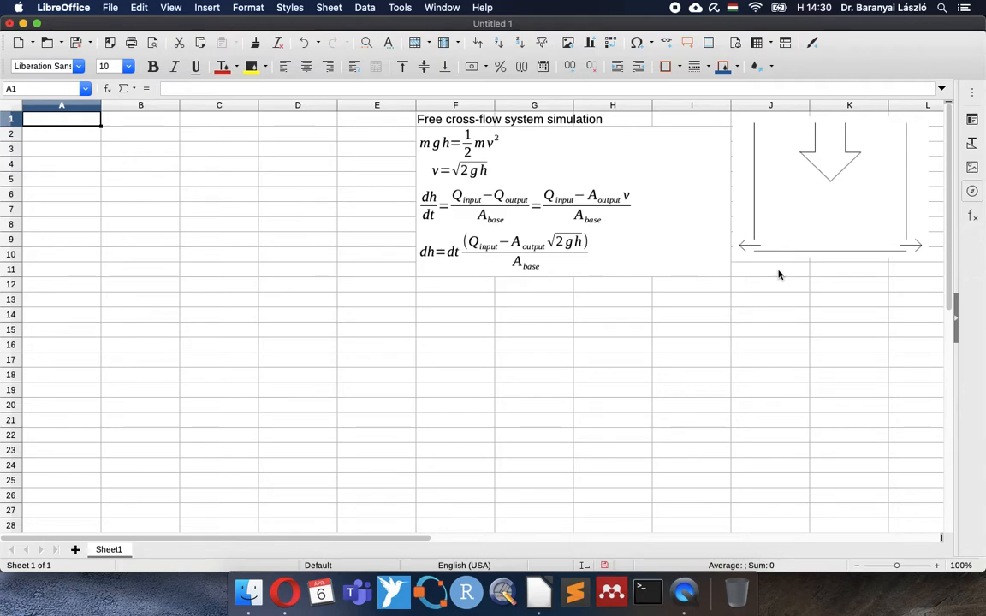
{"action": "type", "text": "Qinput ="}
{"action": "key", "text": "Tab"}
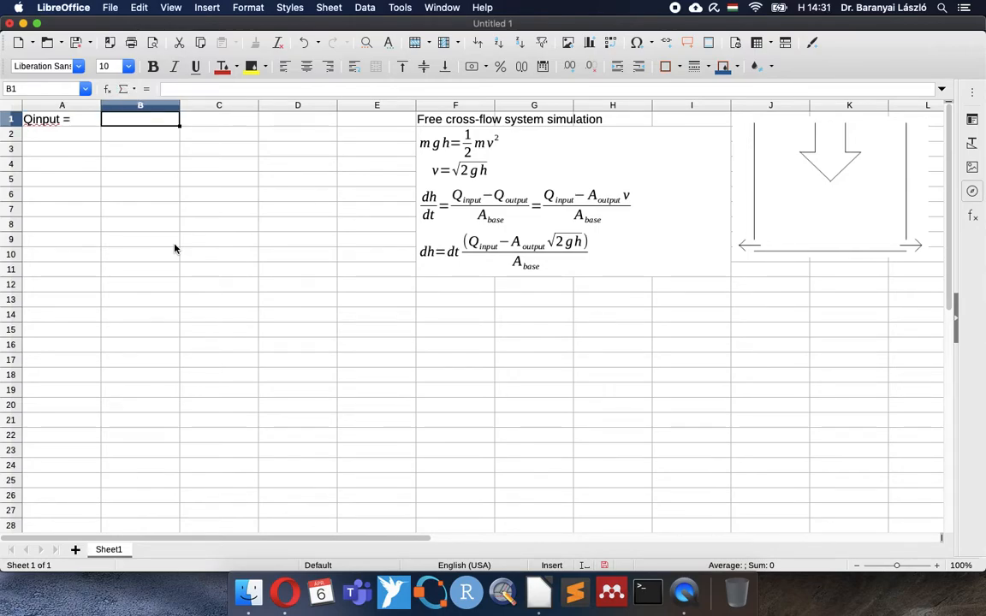
{"action": "key", "text": "Tab"}
{"action": "type", "text": "m"}
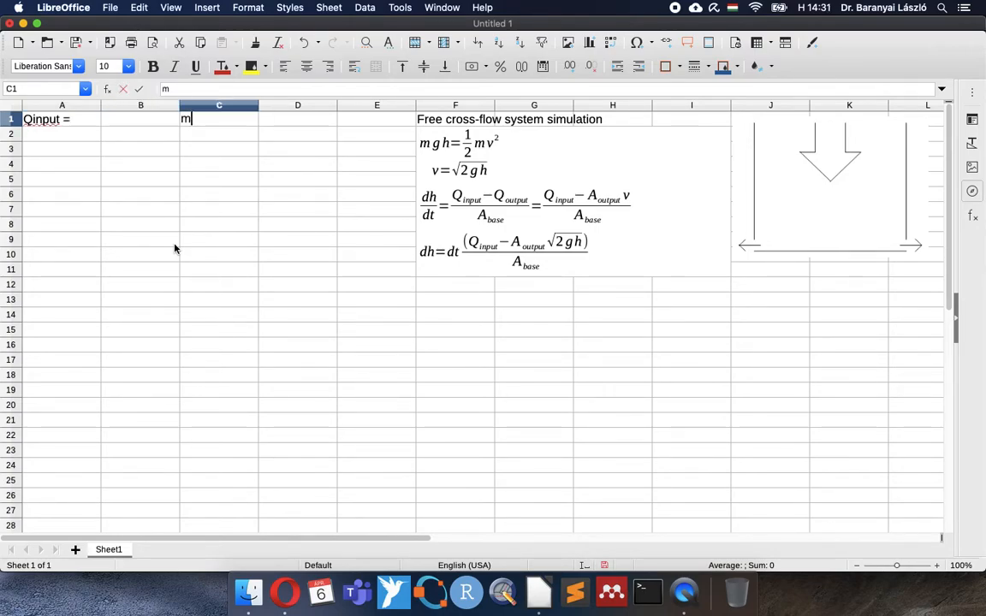
{"action": "type", "text": "3/h"}
{"action": "key", "text": "Tab"}
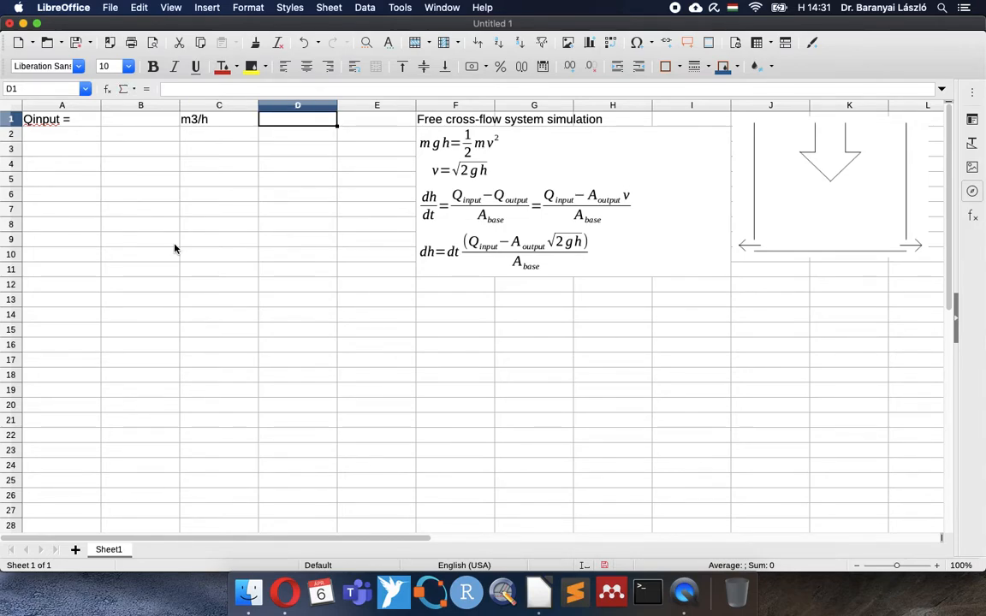
- Note the equivalent flow rate "800 L/h" in cell D1
{"action": "type", "text": "800"}
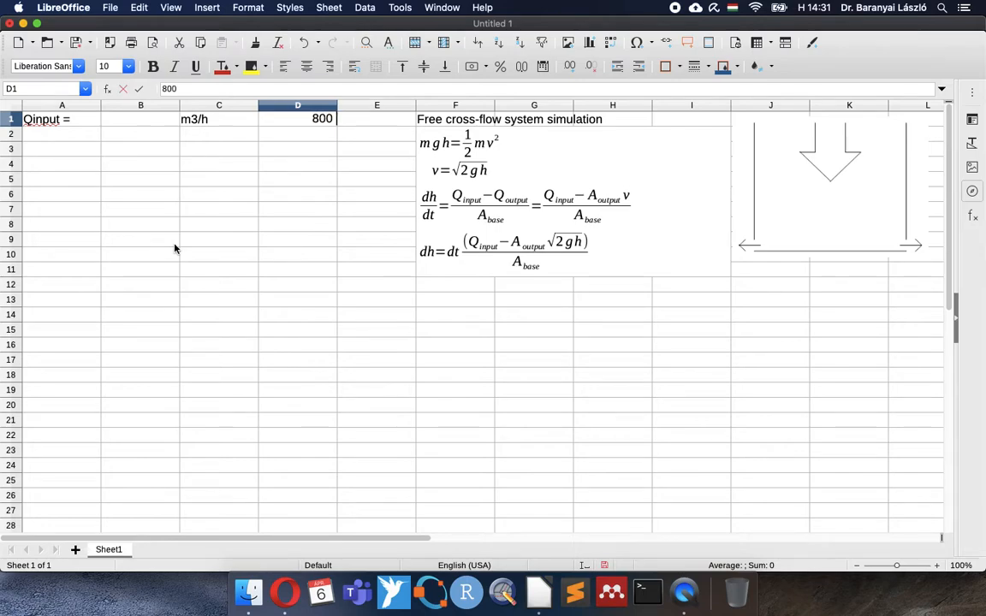
{"action": "type", "text": " L/h"}
{"action": "key", "text": "Return"}
- Format the 3 in the m3/h unit of cell C1 as superscript
{"action": "key", "text": "Up"}
{"action": "key", "text": "Left"}
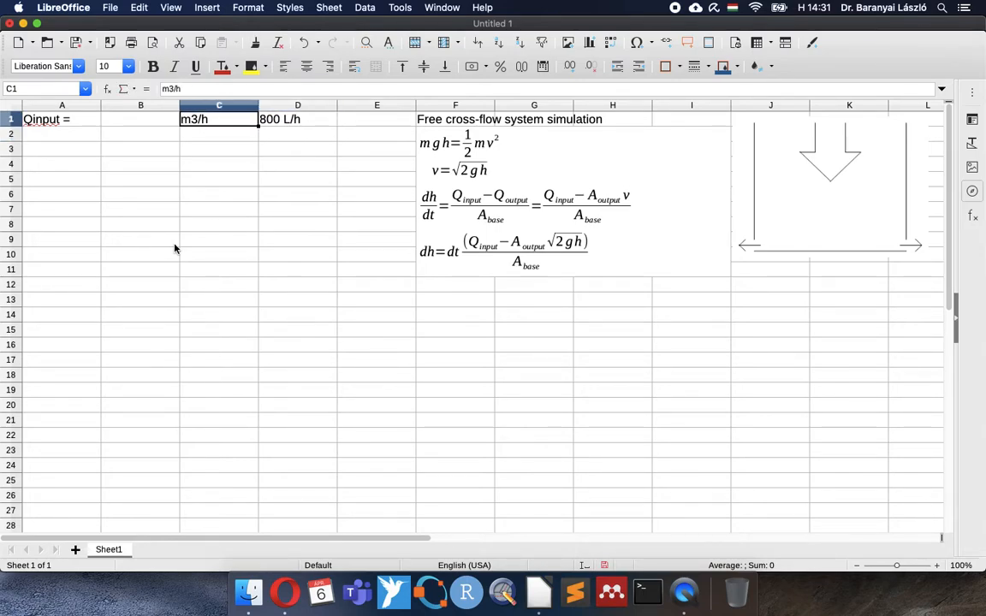
{"action": "left_click", "coordinate": [197, 120]}
{"action": "double_click", "coordinate": [196, 120]}
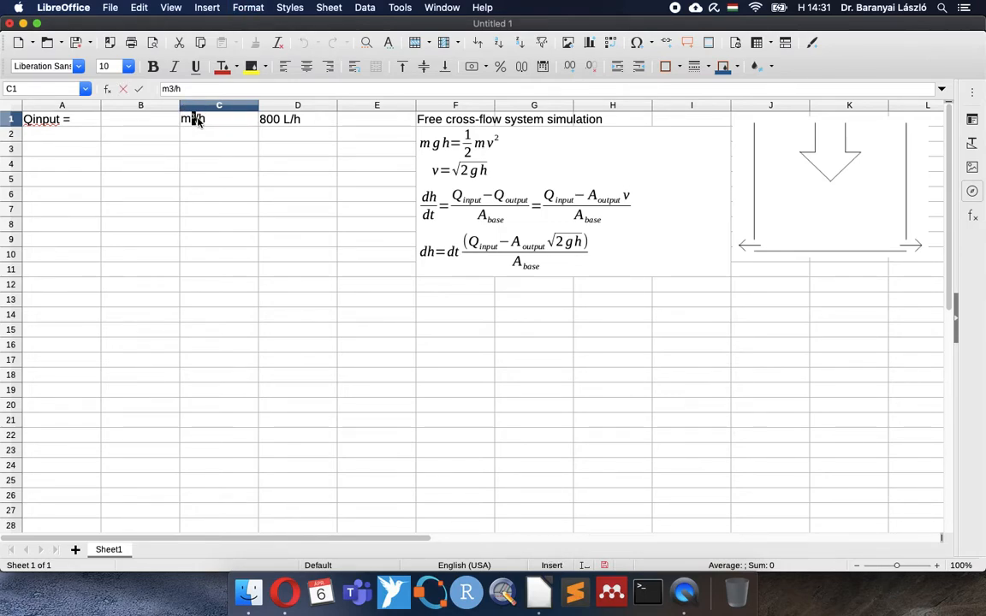
{"action": "key", "text": "super+shift+p"}
{"action": "key", "text": "Return"}
- Enter 0,8 as the input flow value in cell B1
{"action": "key", "text": "Up"}
{"action": "key", "text": "Left"}
{"action": "type", "text": "0,8"}
{"action": "key", "text": "Return"}
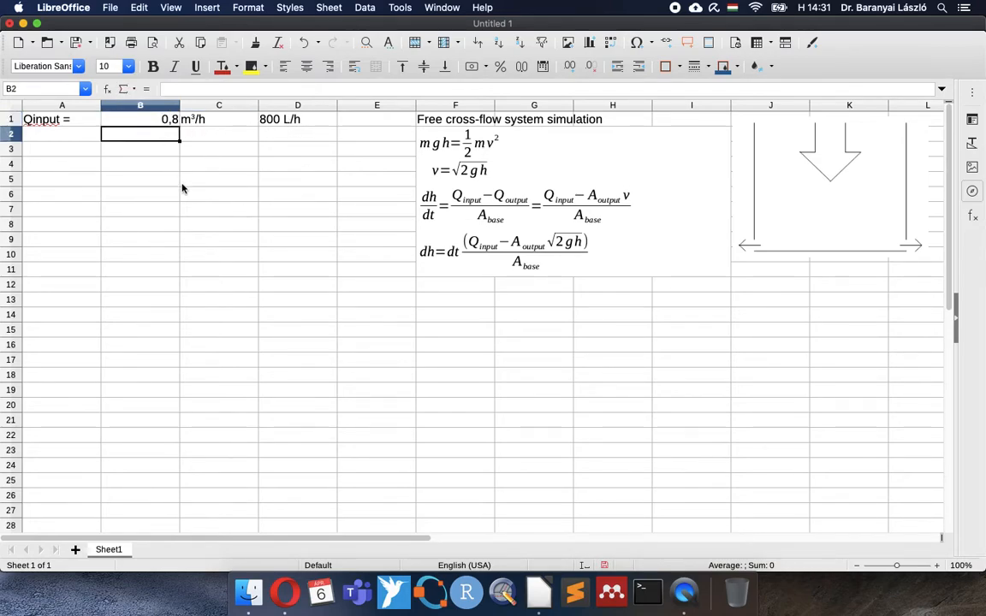
- Enter the unit m3/min in cell C2 and format its 3 as superscript
{"action": "key", "text": "Right"}
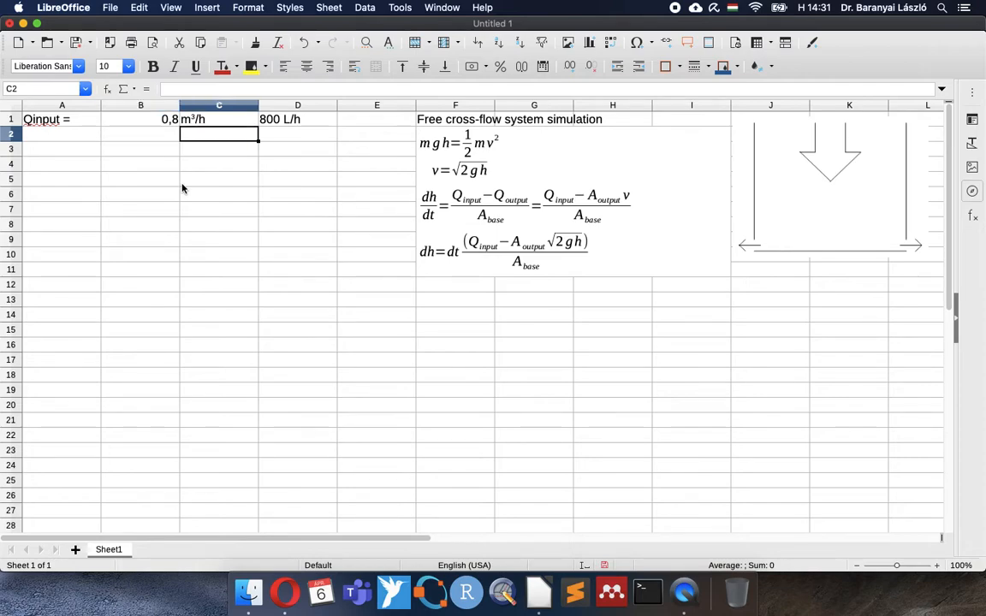
{"action": "type", "text": "m3/min"}
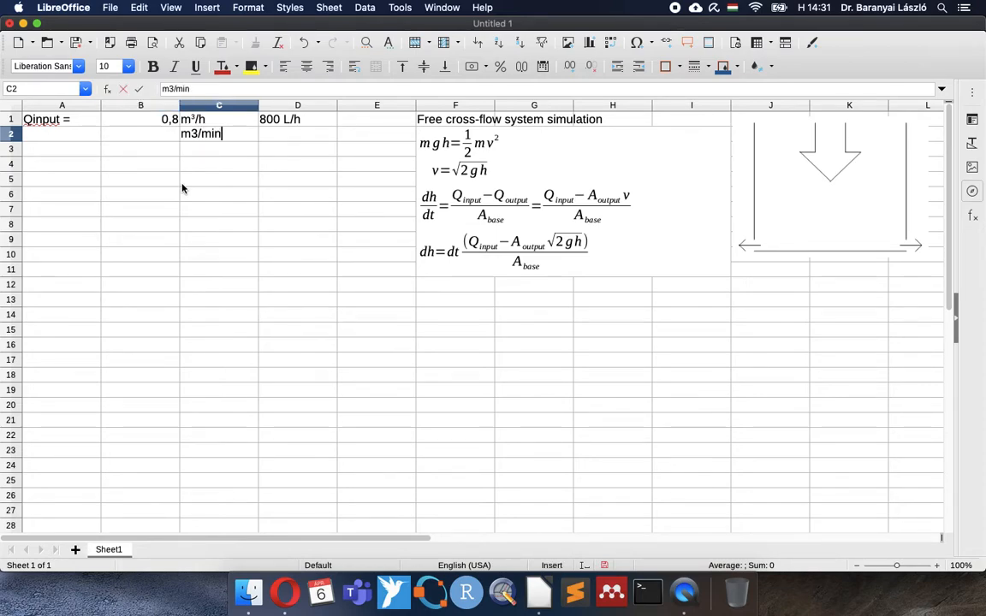
{"action": "key", "text": "Return"}
{"action": "key", "text": "Up"}
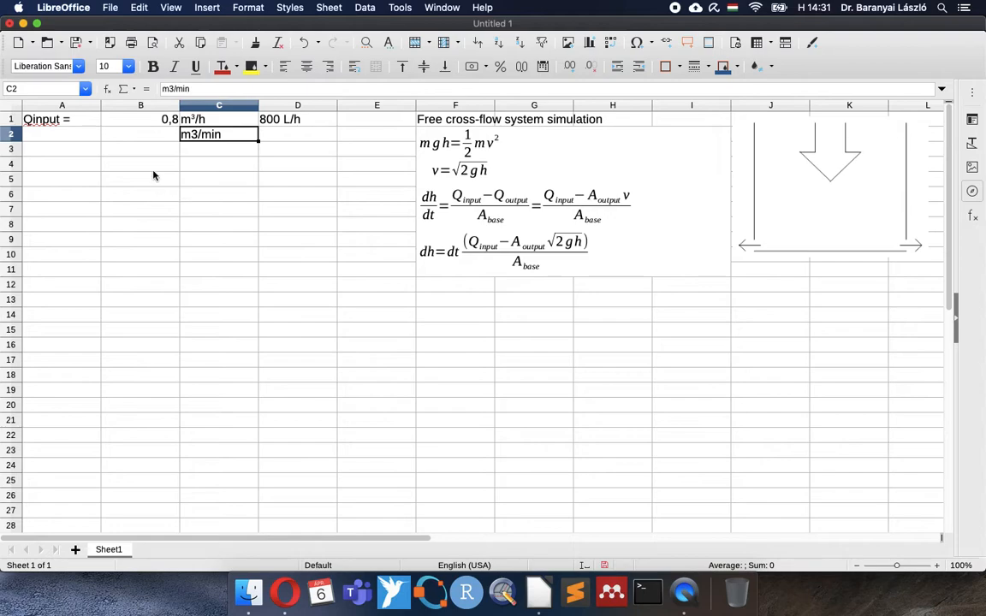
{"action": "double_click", "coordinate": [198, 135]}
{"action": "key", "text": "shift+Left"}
{"action": "key", "text": "shift+super+p"}
{"action": "key", "text": "Return"}
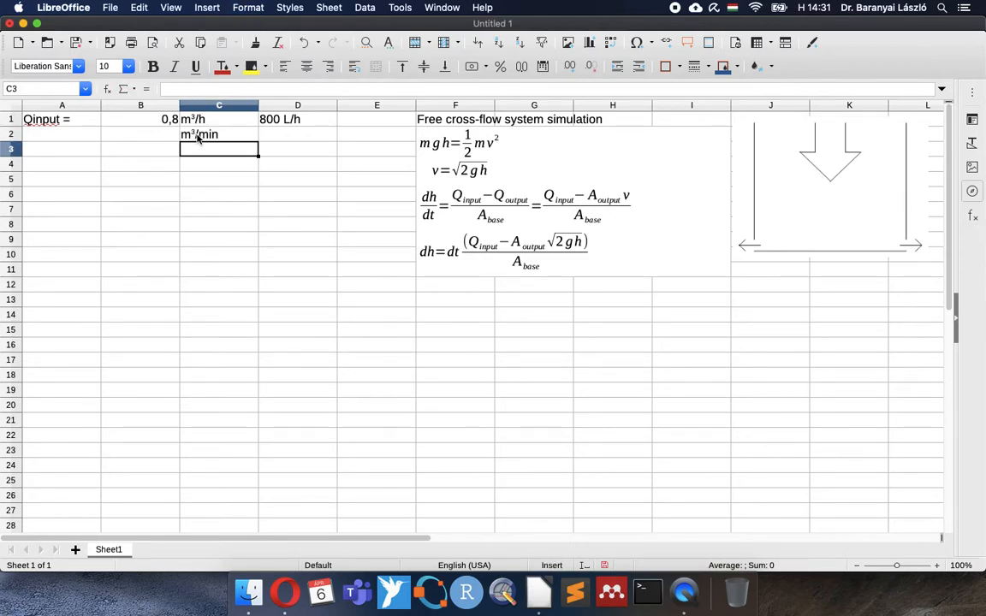
- Convert the input flow to a per-minute value in cell B2 with the formula =B1/60
{"action": "key", "text": "Up"}
{"action": "key", "text": "Left"}
{"action": "type", "text": "="}
{"action": "key", "text": "Up"}
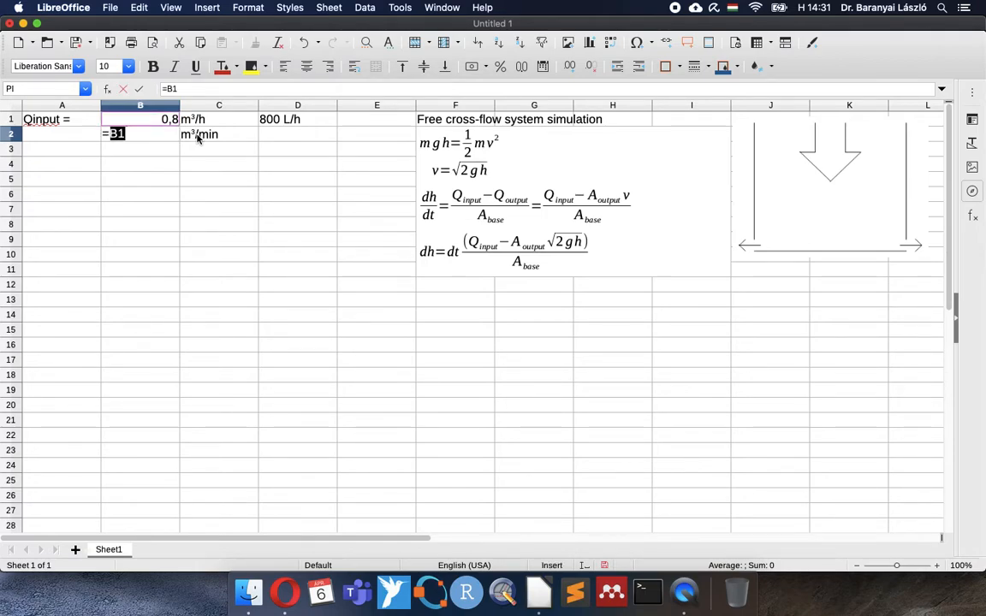
{"action": "type", "text": "/60"}
{"action": "key", "text": "Return"}
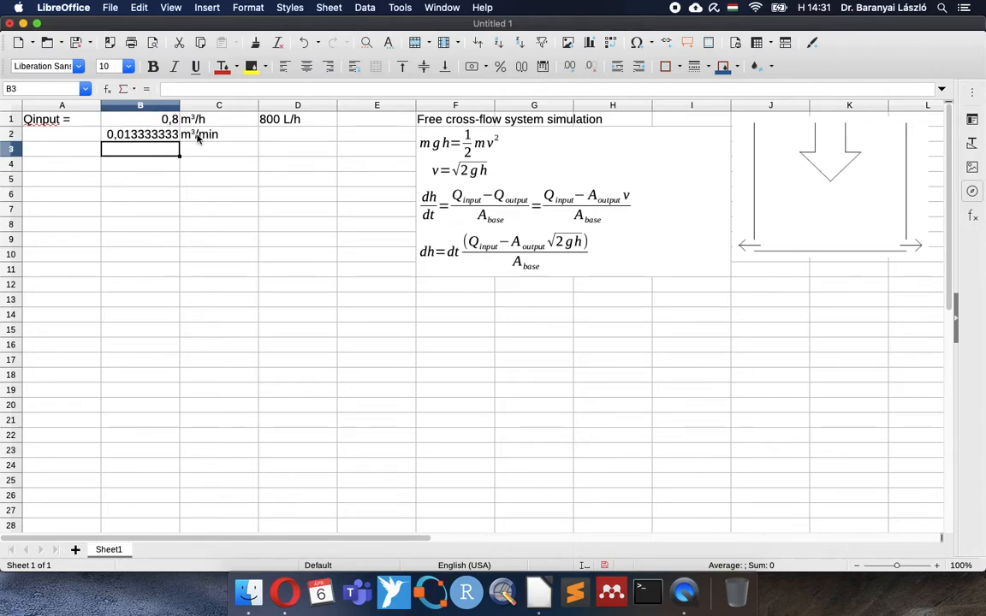
- Define the name Qin for cell B2, which holds the per-minute input flow
{"action": "key", "text": "Up"}
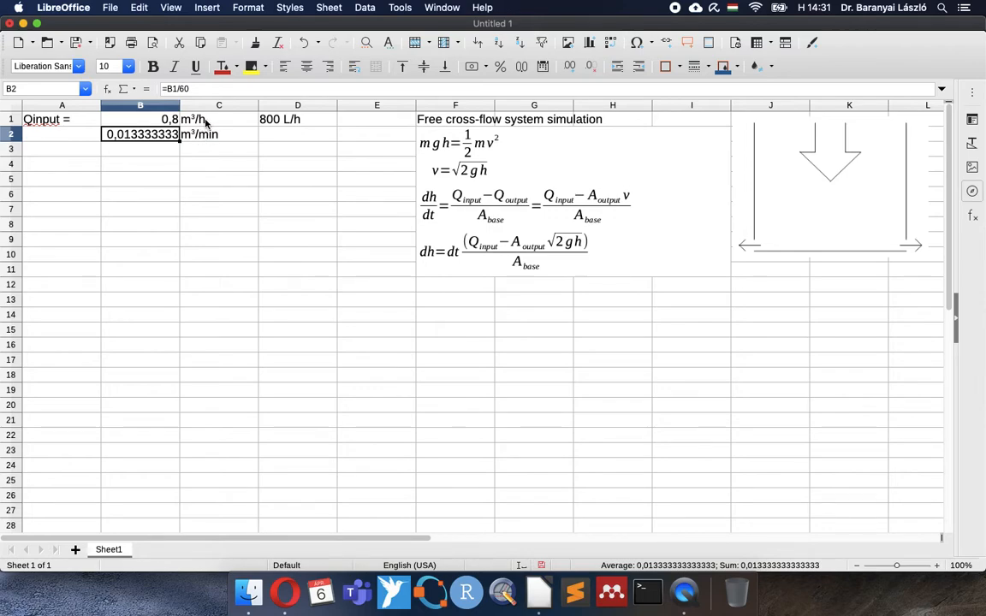
{"action": "left_click", "coordinate": [44, 88]}
{"action": "type", "text": "Qin"}
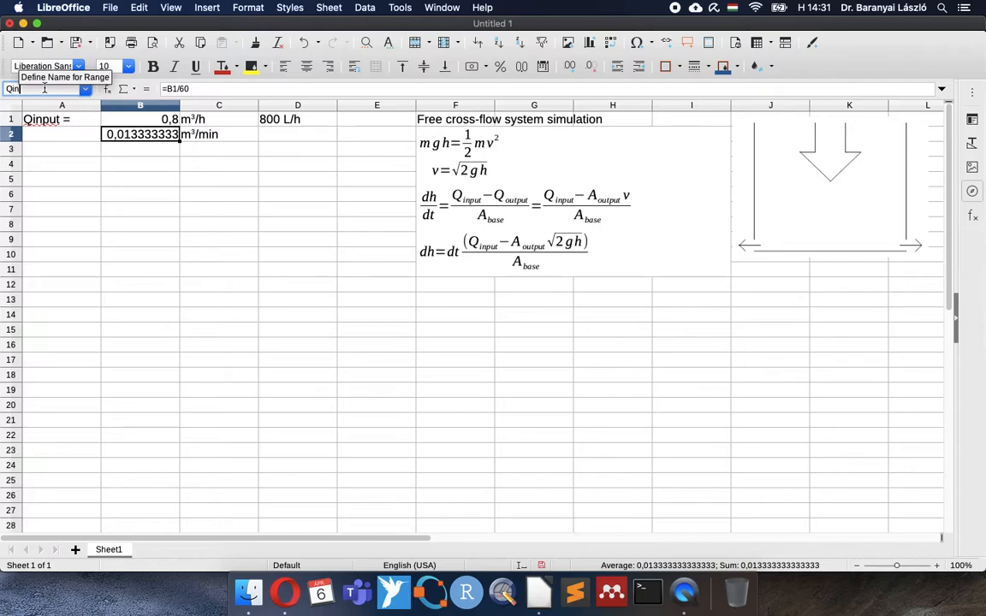
{"action": "key", "text": "Return"}
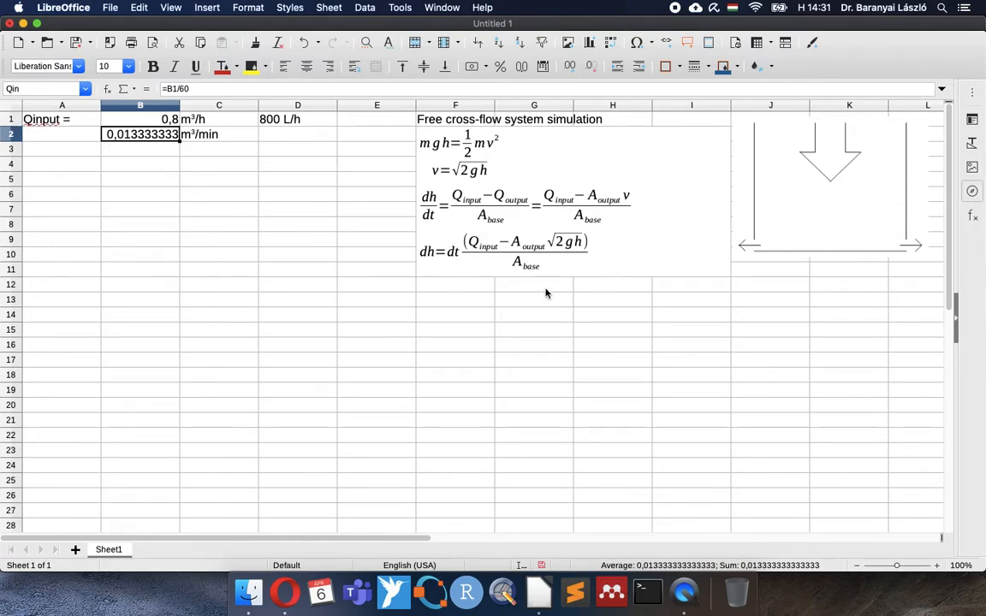
- Label cell A3 "Abase =" for the tank's base area
{"action": "left_click", "coordinate": [79, 148]}
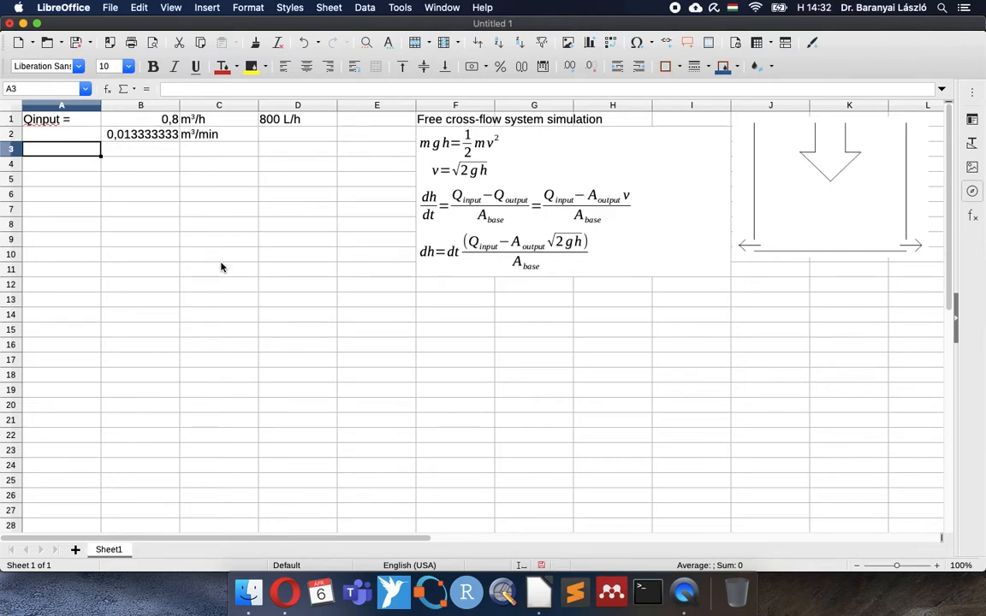
{"action": "type", "text": "A"}
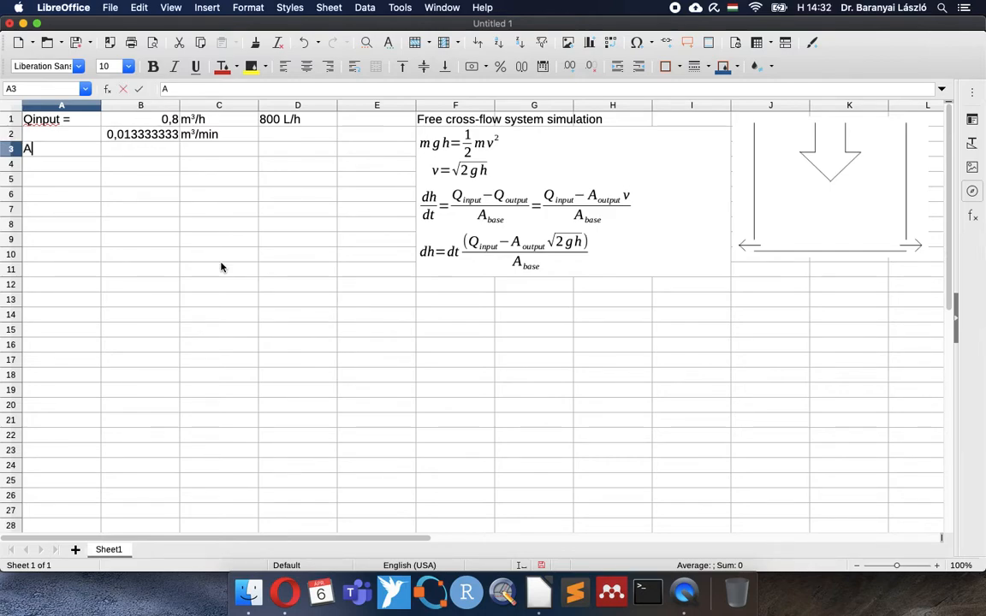
{"action": "type", "text": "base ="}
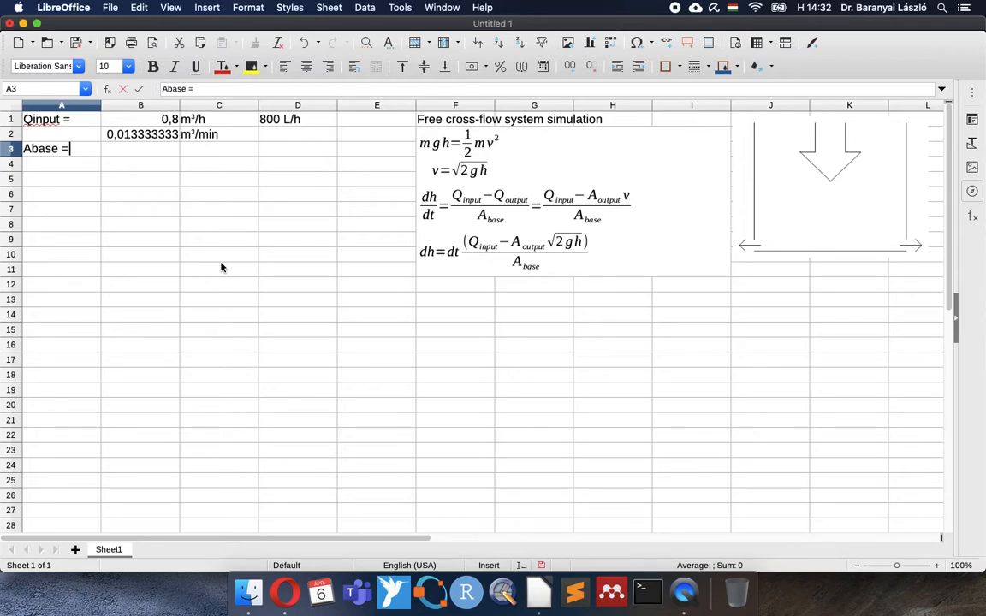
{"action": "key", "text": "Tab"}
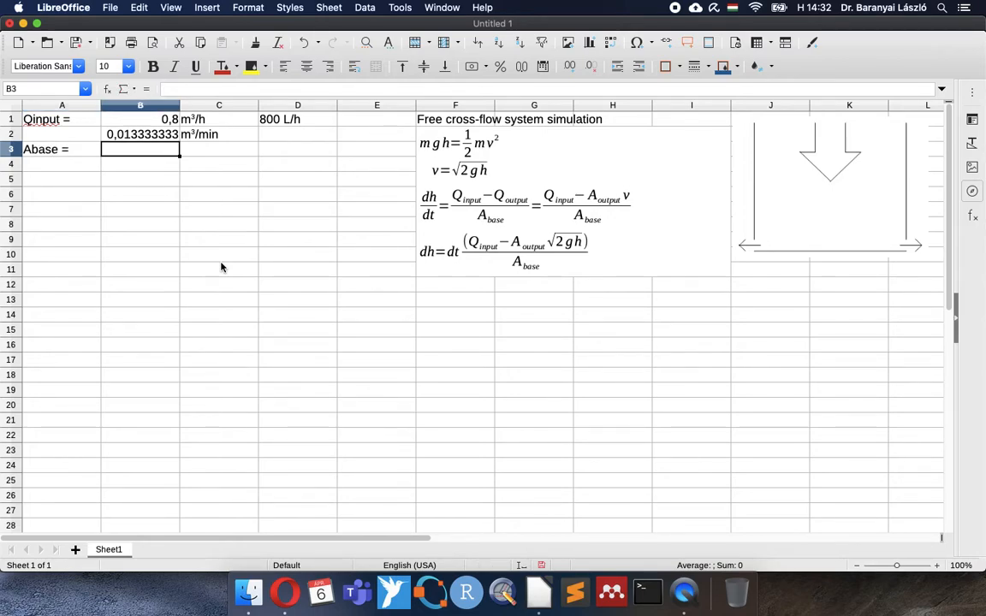
- Enter the unit m2 in cell C3 and format its 2 as superscript
{"action": "key", "text": "Tab"}
{"action": "type", "text": "m2"}
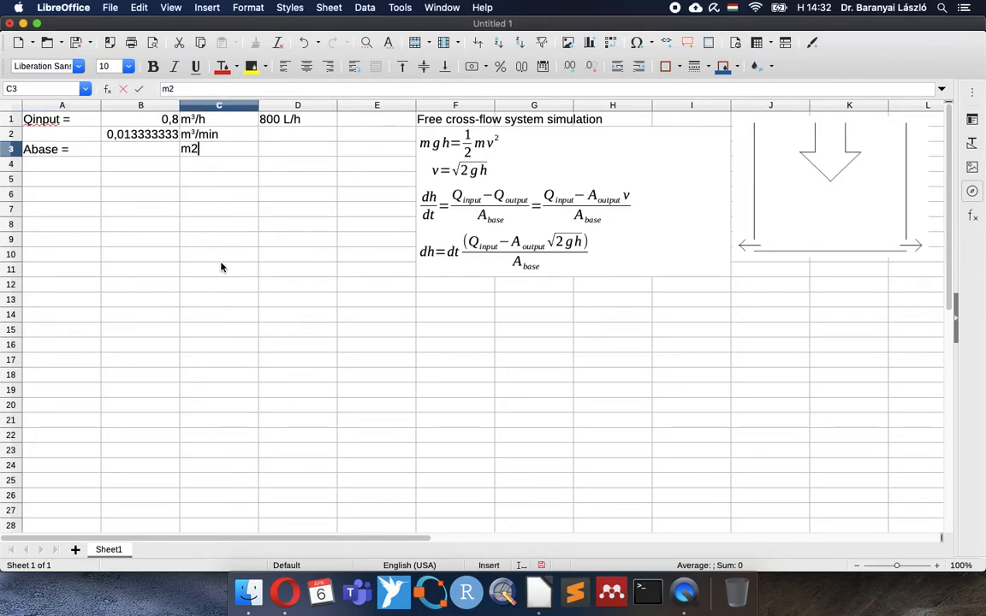
{"action": "key", "text": "Return"}
{"action": "key", "text": "Up"}
{"action": "double_click", "coordinate": [194, 151]}
{"action": "left_click_drag", "start_coordinate": [192, 151], "coordinate": [202, 152]}
{"action": "key", "text": "super+shift+p"}
{"action": "key", "text": "Return"}
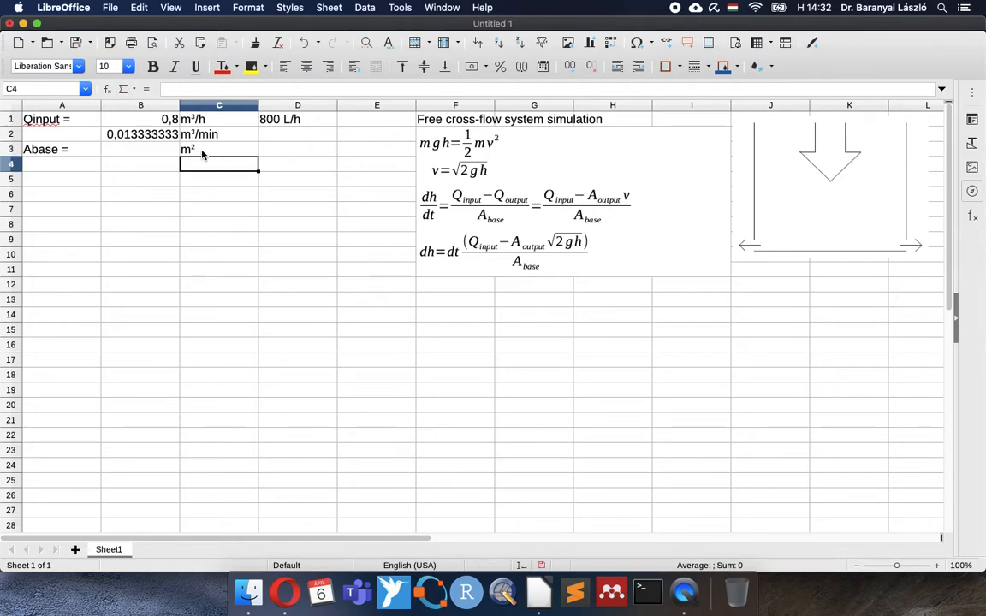
- Add the note "28 cm diameter" in cell D3 beside the base area unit
{"action": "key", "text": "Up"}
{"action": "key", "text": "Right"}
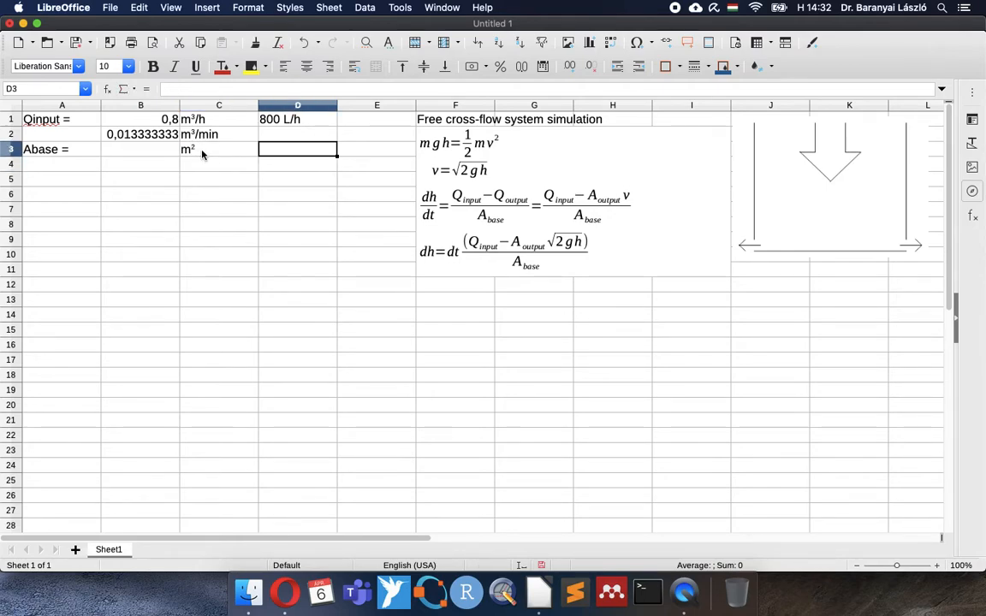
{"action": "type", "text": "28 cm diameter"}
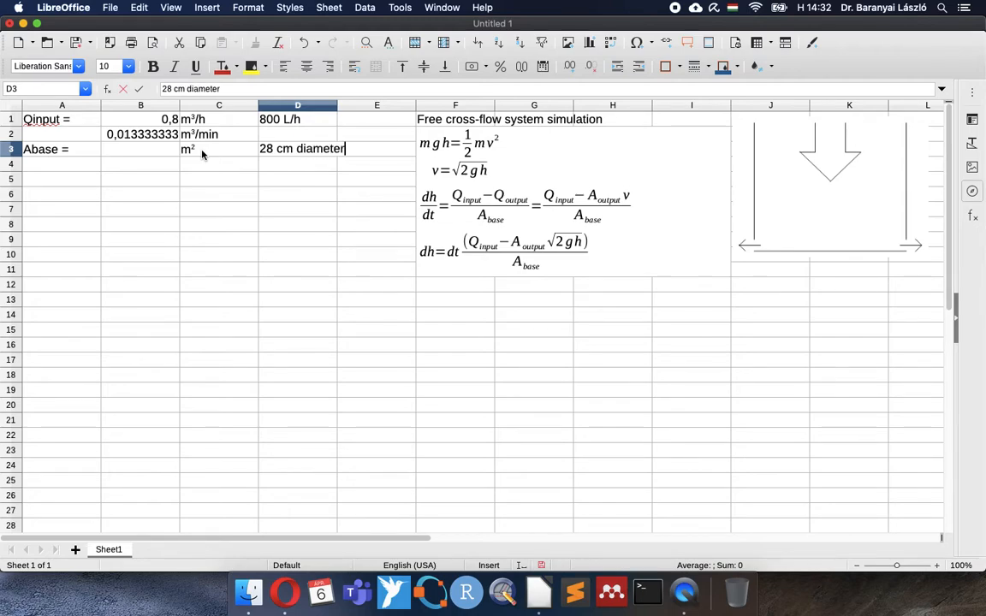
{"action": "key", "text": "Return"}
- Calculate the base area in cell B3 with the formula =0,25*PI()*0,28^2
{"action": "key", "text": "Up"}
{"action": "key", "text": "Left"}
{"action": "key", "text": "Left"}
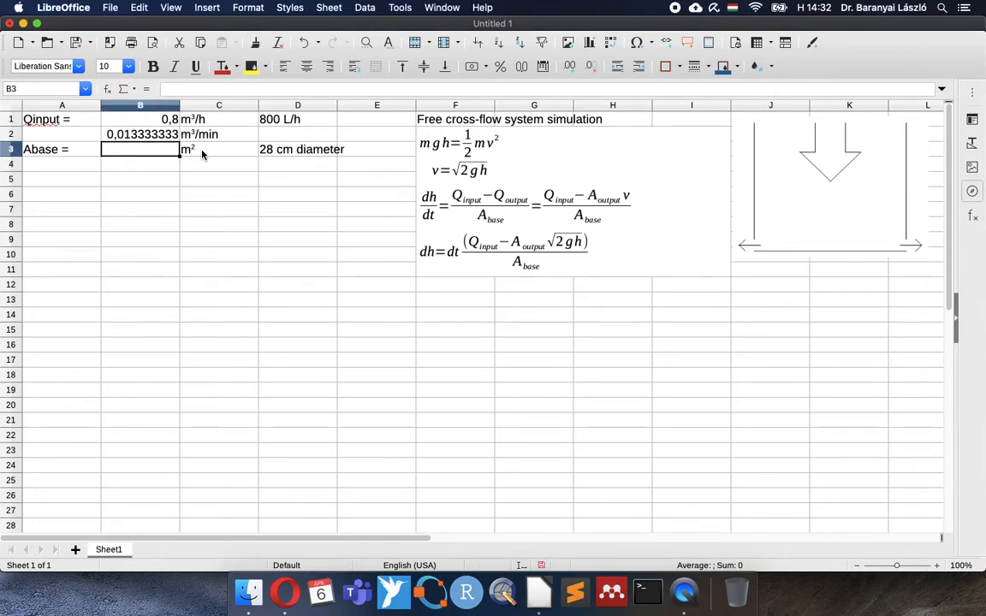
{"action": "type", "text": "="}
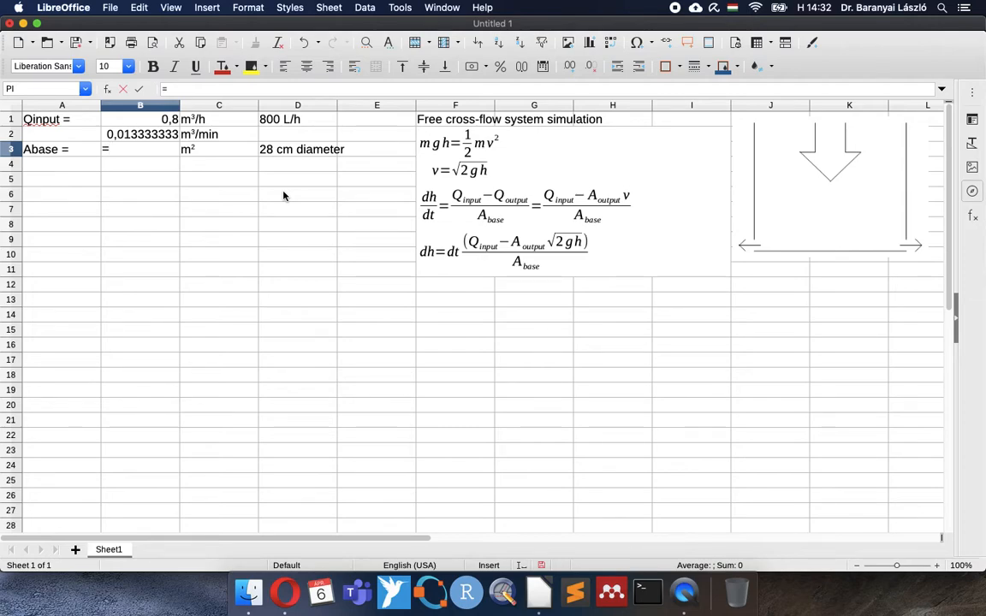
{"action": "type", "text": "0,25*pi()"}
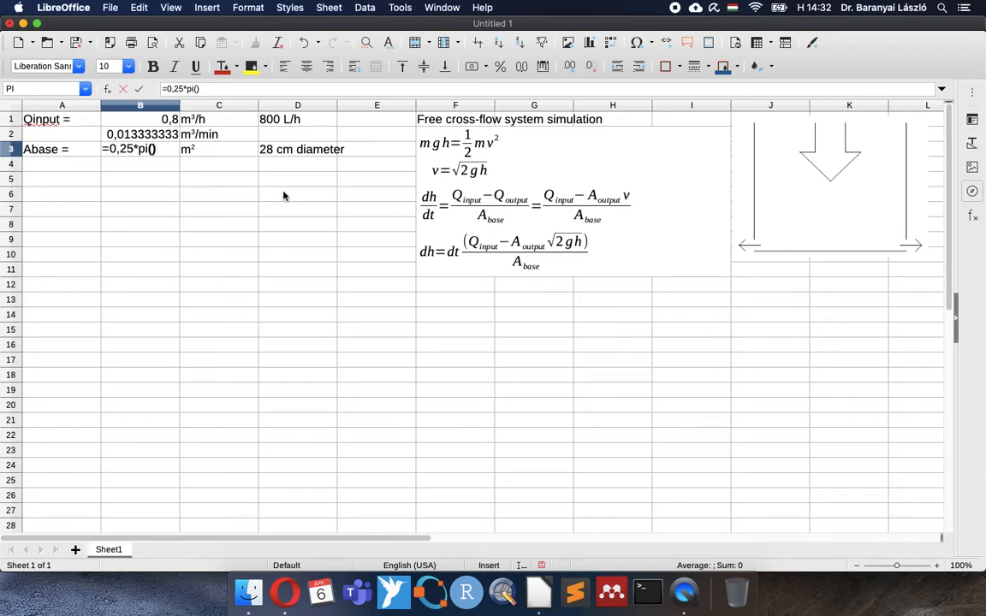
{"action": "type", "text": "*0,28^2"}
{"action": "key", "text": "Return"}
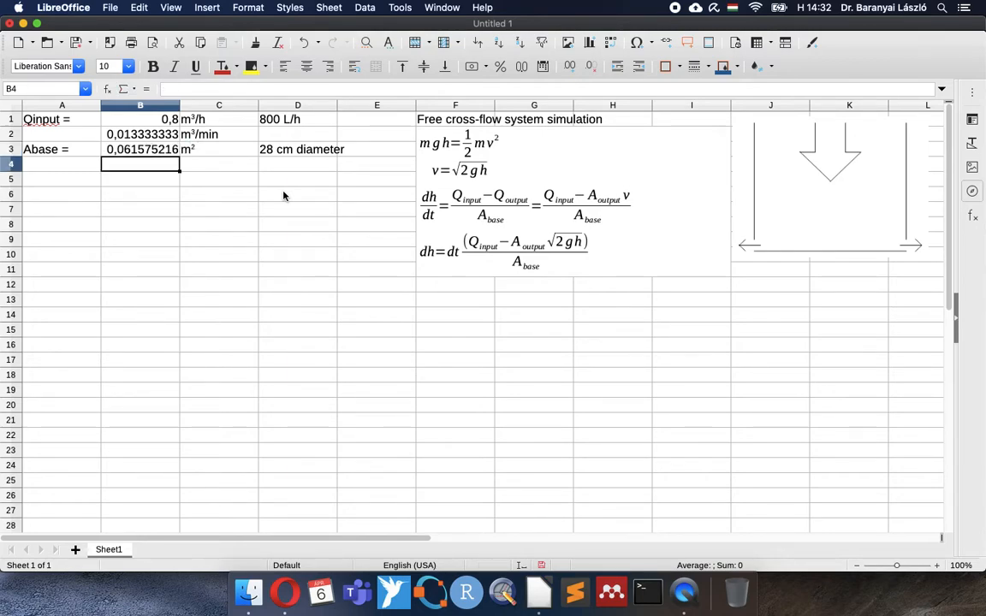
{"action": "key", "text": "Up"}
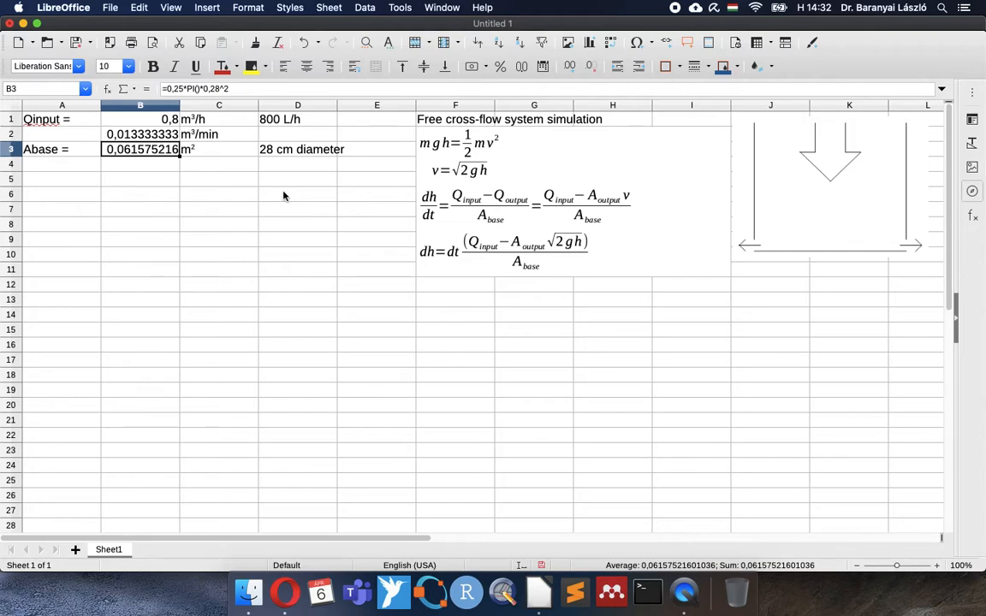
- Label cell A4 "Aoutput =" and add the note "1 x 1 cm diameter" in cell D4
{"action": "key", "text": "Down"}
{"action": "key", "text": "Left"}
{"action": "type", "text": "Aout"}
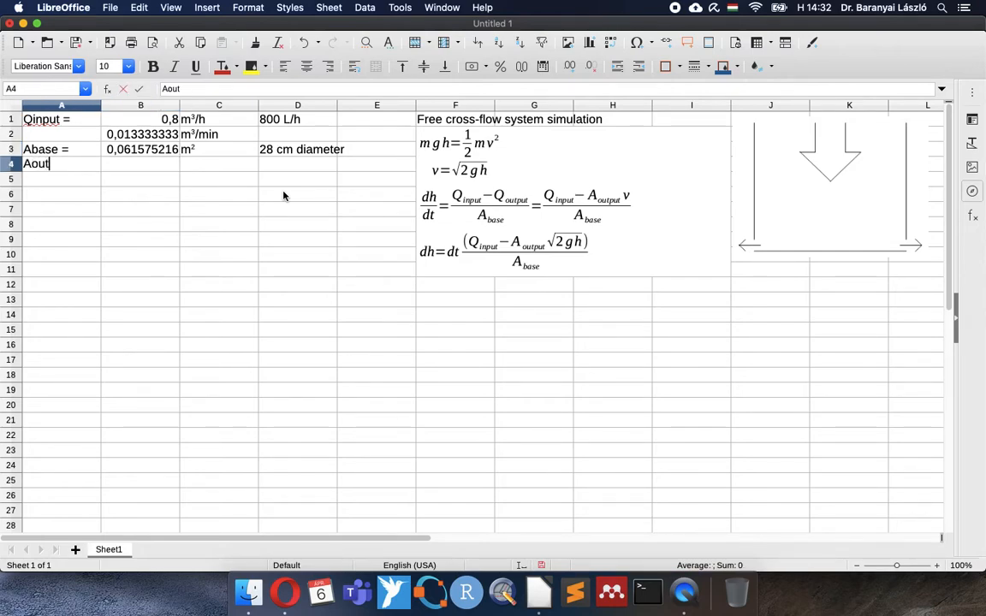
{"action": "type", "text": "put ="}
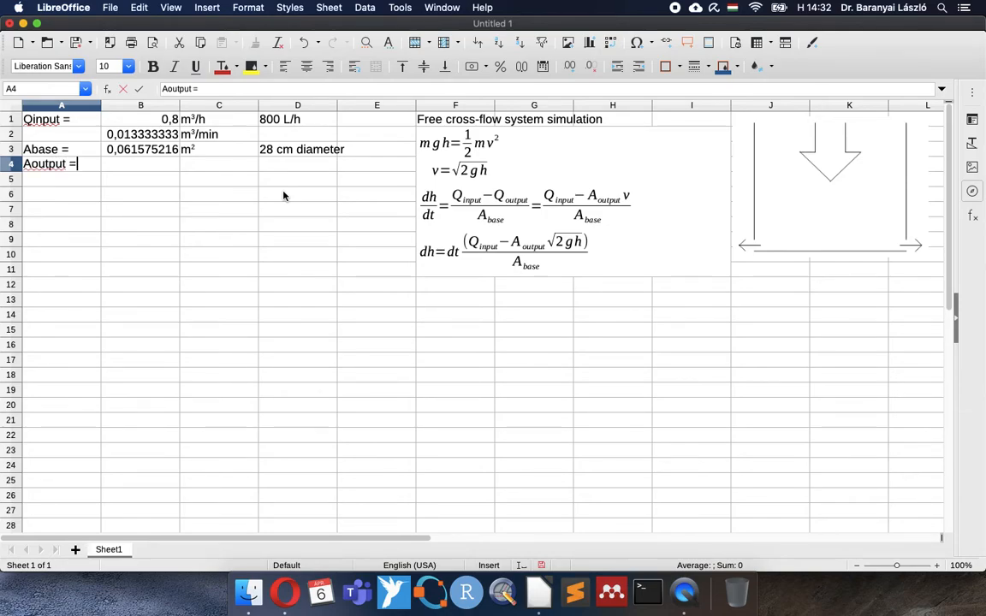
{"action": "key", "text": "Tab"}
{"action": "key", "text": "Tab"}
{"action": "key", "text": "Tab"}
{"action": "type", "text": "x 1"}
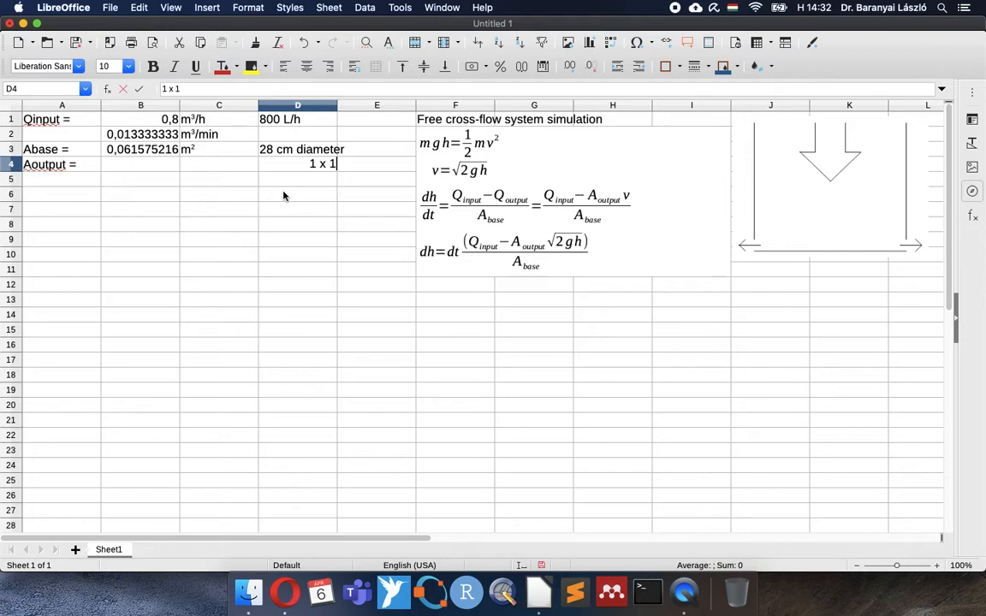
{"action": "type", "text": " cm diameter"}
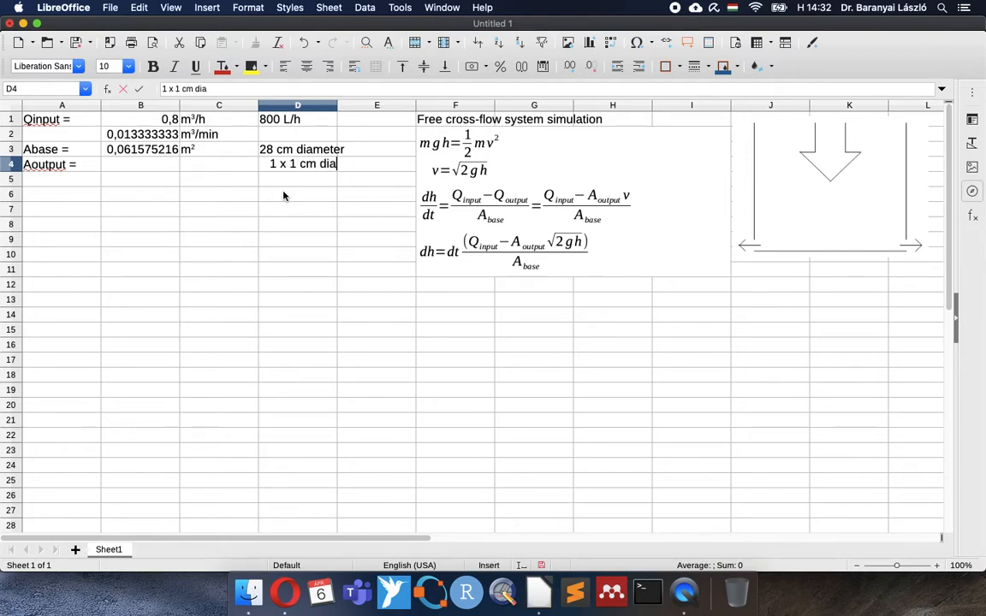
{"action": "key", "text": "Return"}
- Enter the unit m2 for the output area in cell C4 and format its 2 as superscript
{"action": "key", "text": "Up"}
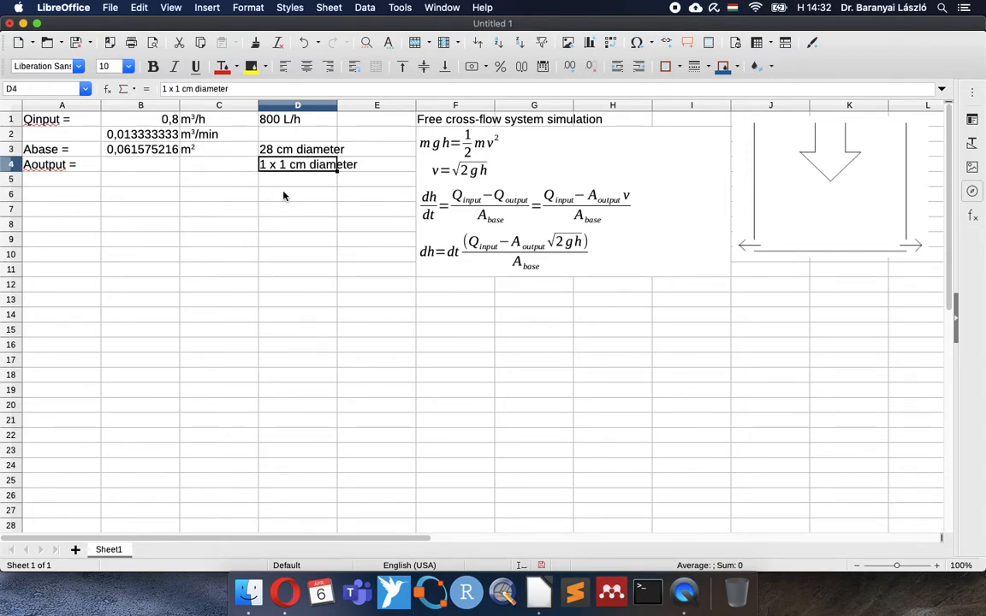
{"action": "key", "text": "Left"}
{"action": "type", "text": "m2"}
{"action": "key", "text": "Return"}
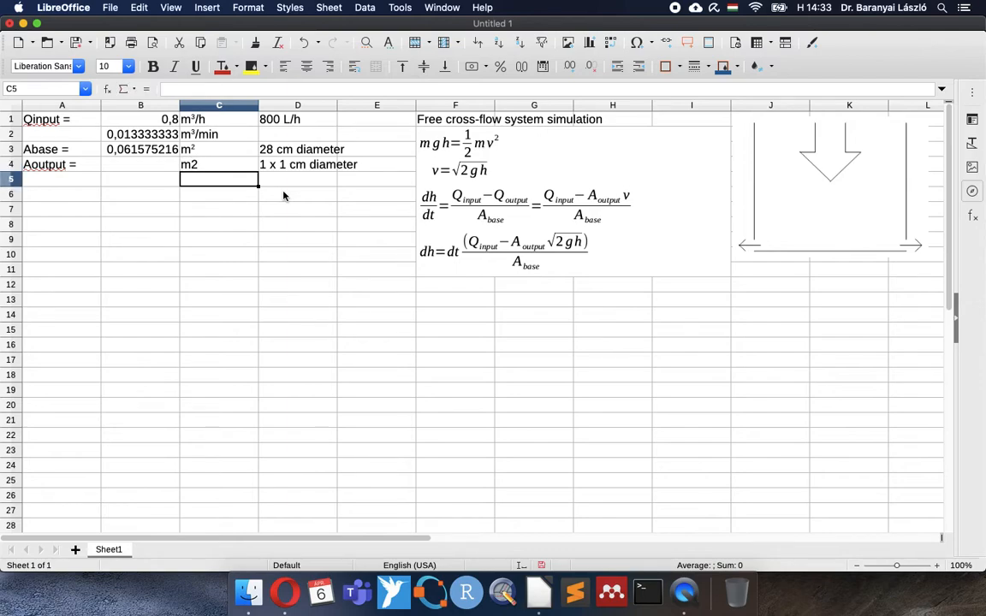
{"action": "double_click", "coordinate": [215, 166]}
{"action": "key", "text": "shift+Left"}
{"action": "key", "text": "ctrl+shift+p"}
{"action": "key", "text": "Return"}
{"action": "left_click", "coordinate": [215, 168]}
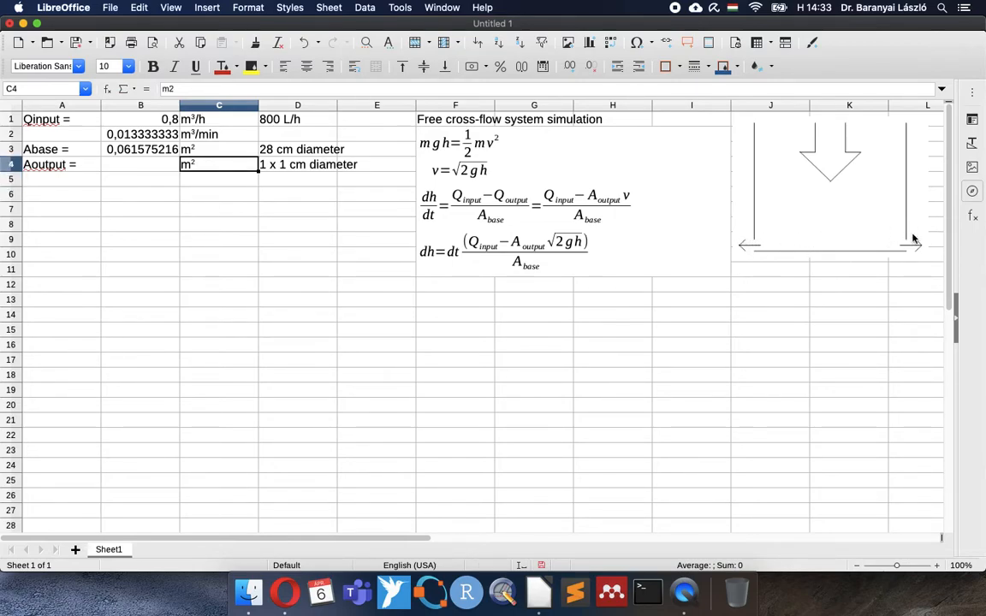
- Calculate the output area in cell B4 with the formula =0,25*PI()*0,01^2
{"action": "left_click", "coordinate": [128, 165]}
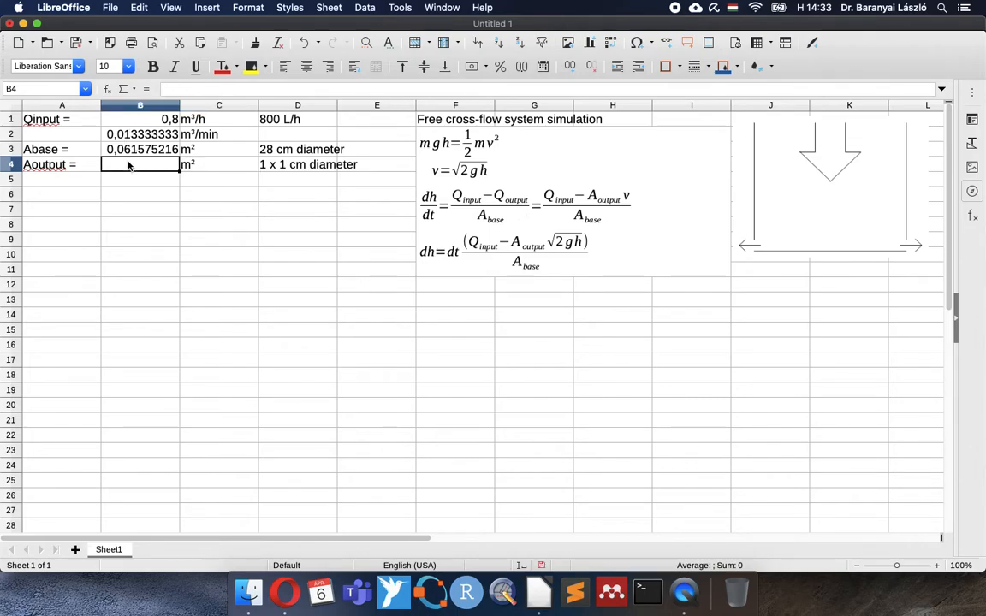
{"action": "type", "text": "="}
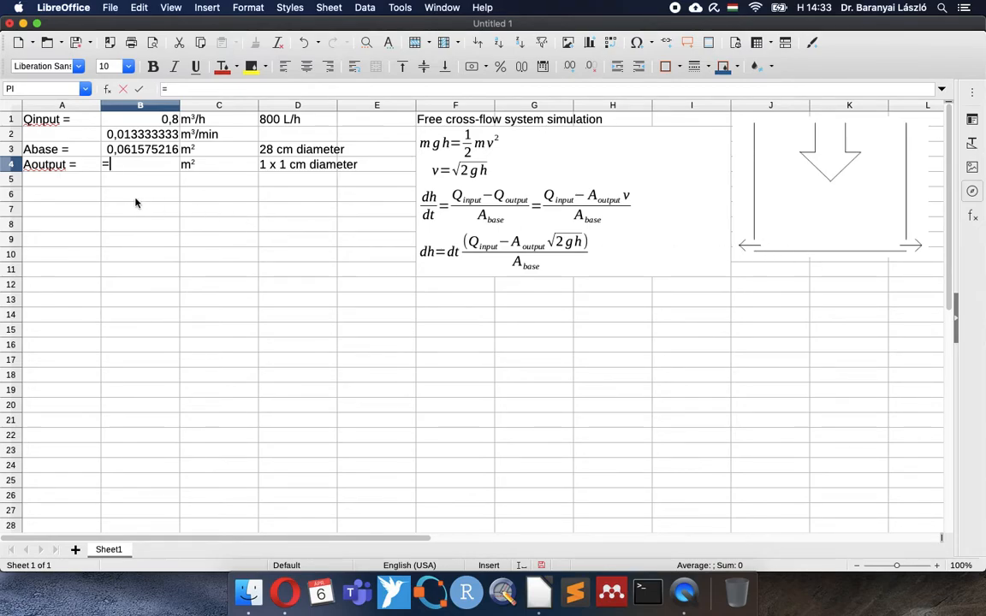
{"action": "type", "text": "0,25*pi"}
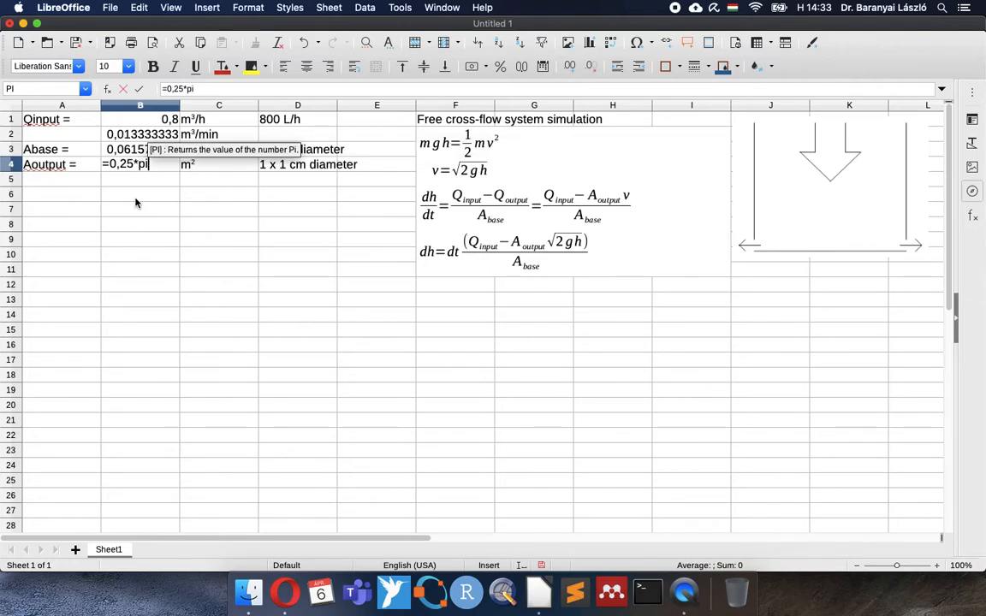
{"action": "type", "text": "()*"}
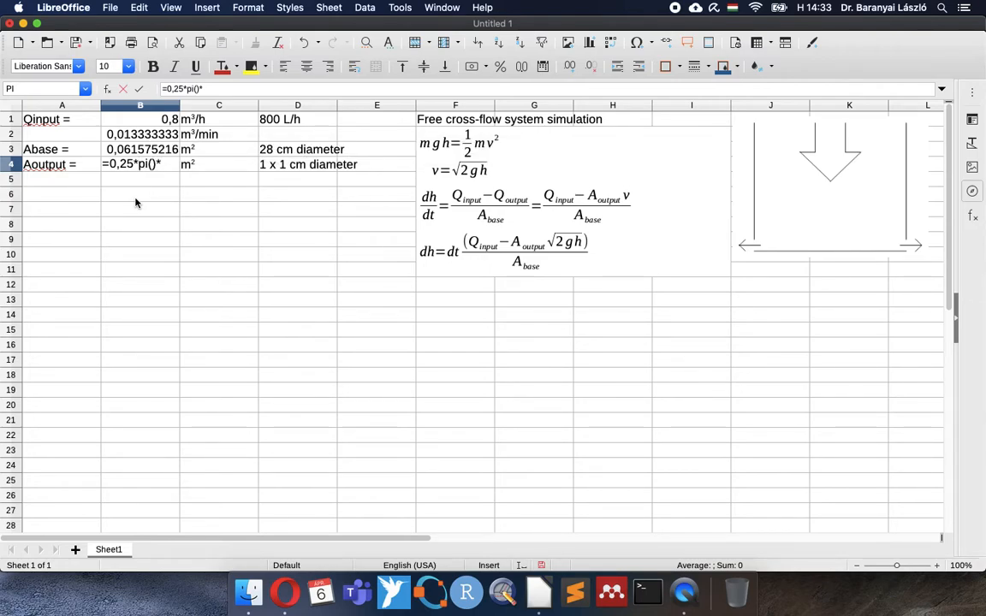
{"action": "type", "text": "0,01^2"}
{"action": "key", "text": "Return"}
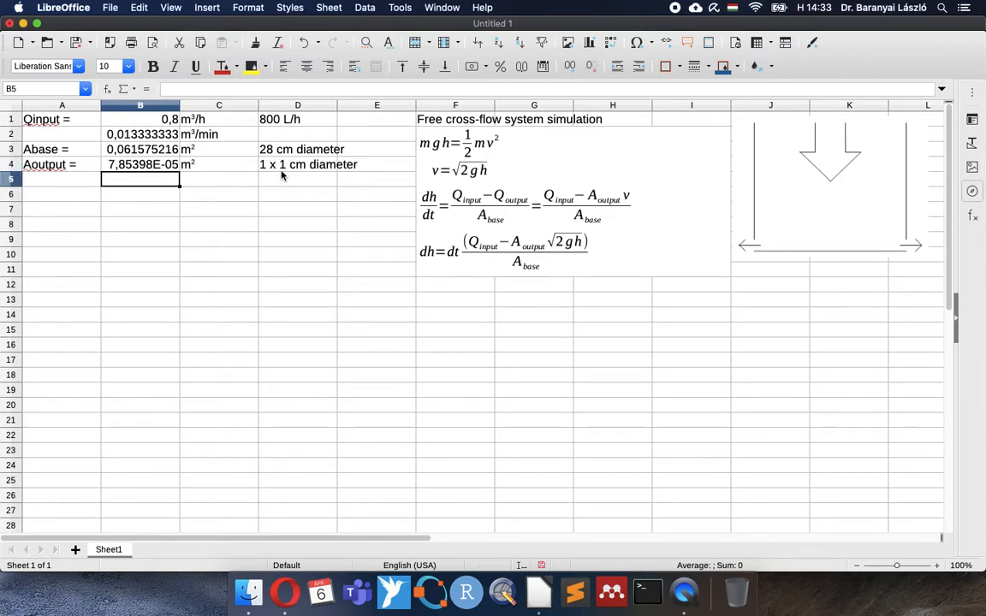
{"action": "key", "text": "Up"}
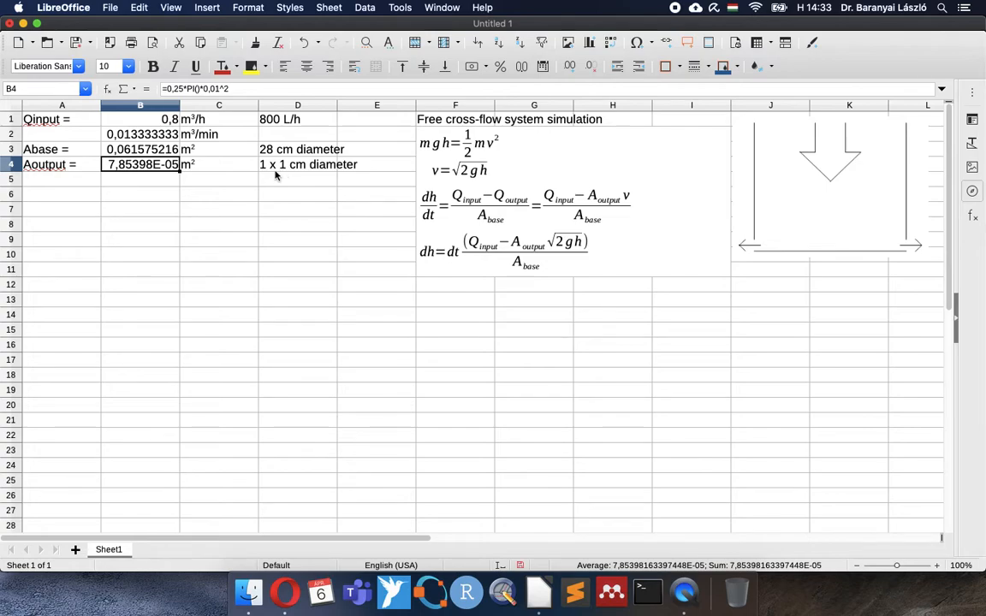
- Define the name Abase for cell B3, which holds the base area
{"action": "left_click", "coordinate": [143, 150]}
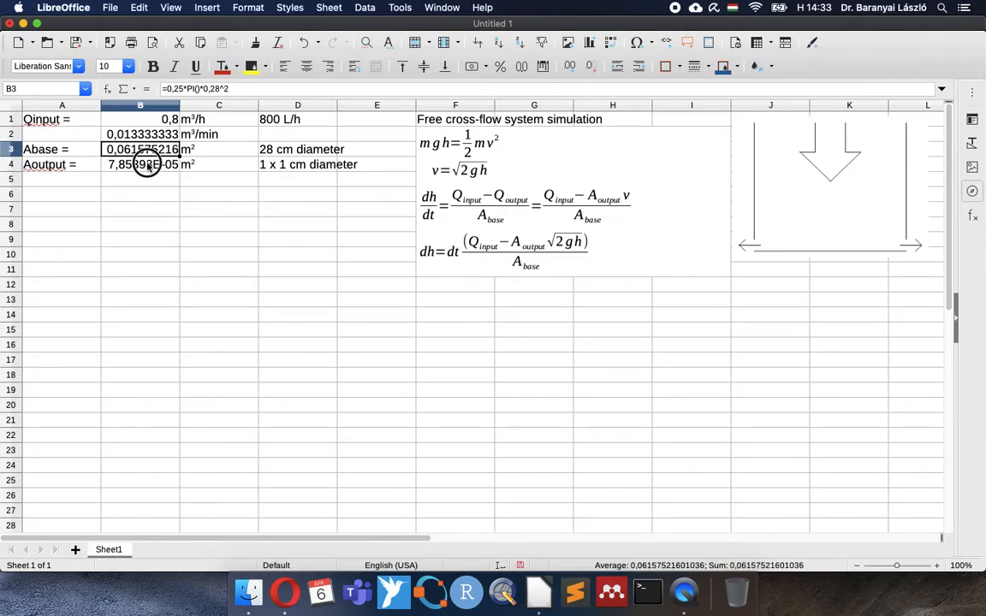
{"action": "left_click", "coordinate": [148, 167]}
{"action": "left_click", "coordinate": [129, 144]}
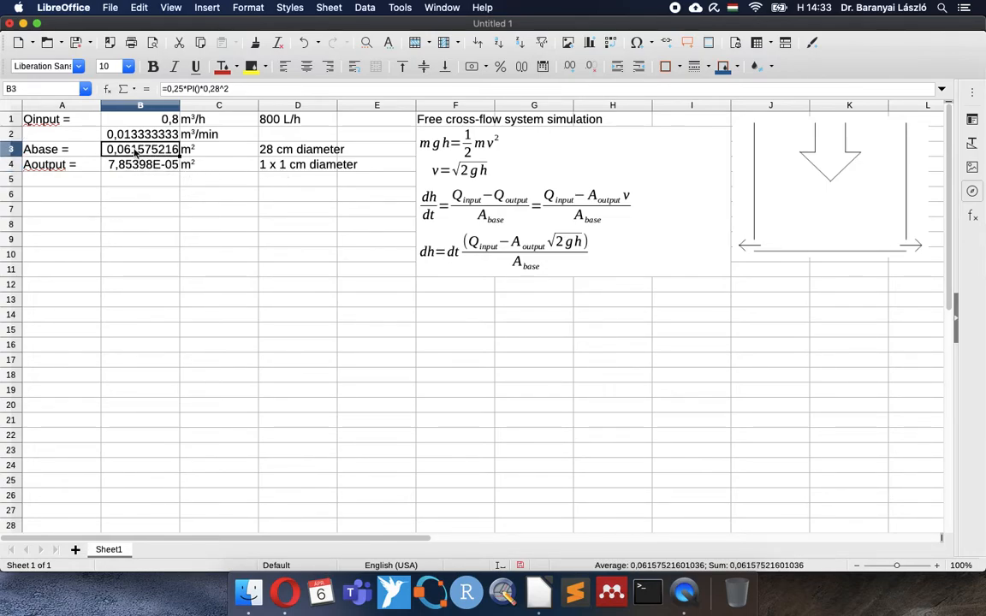
{"action": "left_click", "coordinate": [28, 89]}
{"action": "type", "text": "A"}
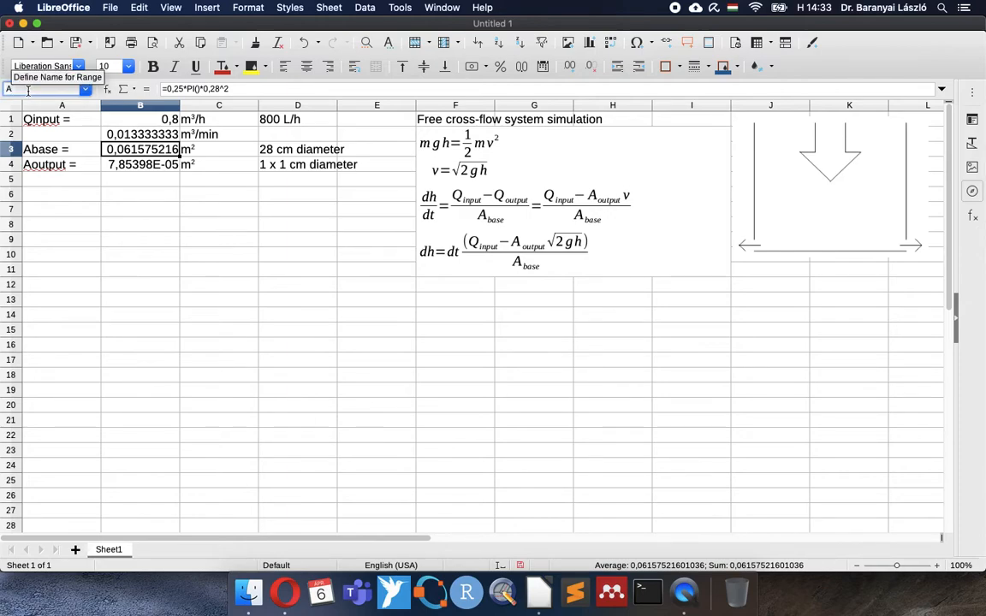
{"action": "type", "text": "base"}
{"action": "key", "text": "Return"}
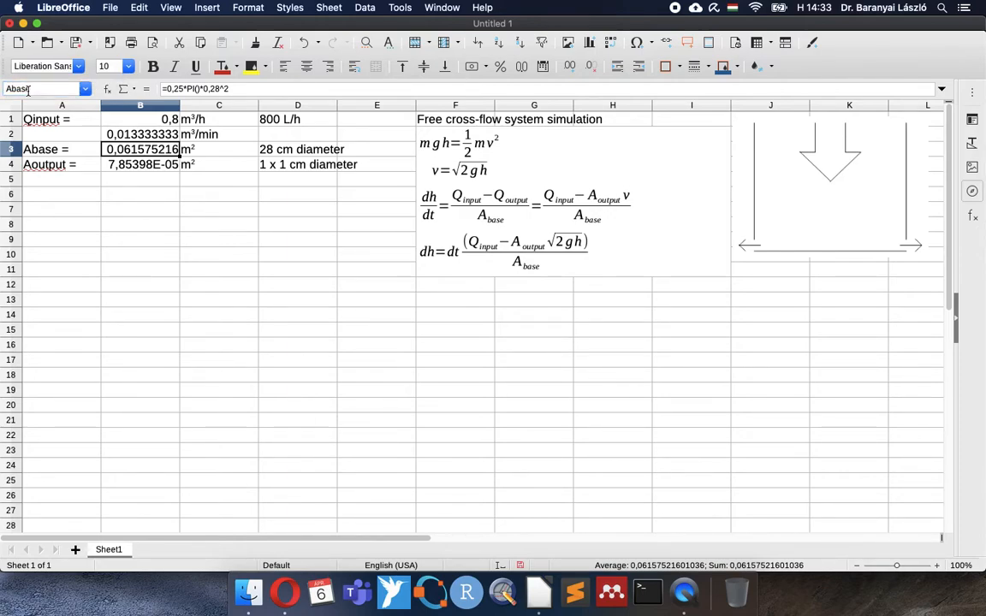
- Define the name Aoutput for cell B4, which holds the output area
{"action": "left_click", "coordinate": [113, 166]}
{"action": "left_click", "coordinate": [32, 88]}
{"action": "type", "text": "Aoutput"}
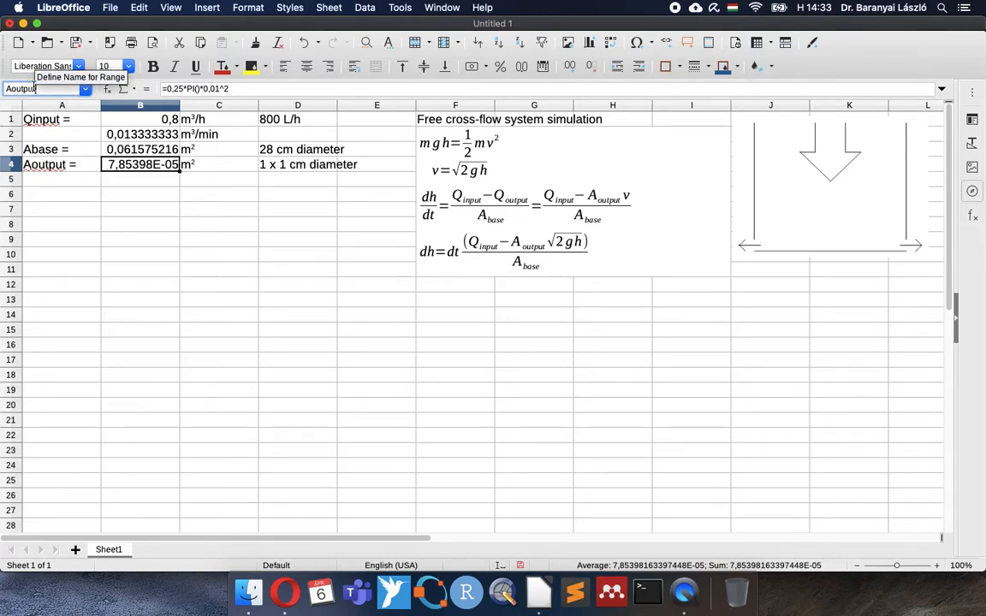
{"action": "key", "text": "Return"}
- Enter the time step in row 5 with the label Dt =, the value 0,2 and the unit min
{"action": "left_click", "coordinate": [69, 178]}
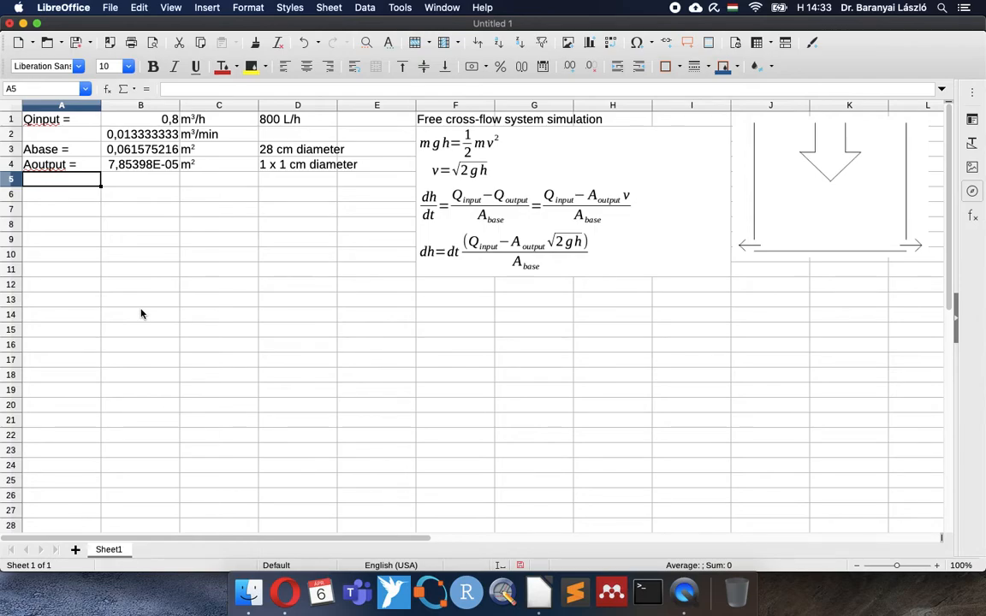
{"action": "type", "text": "Dt ="}
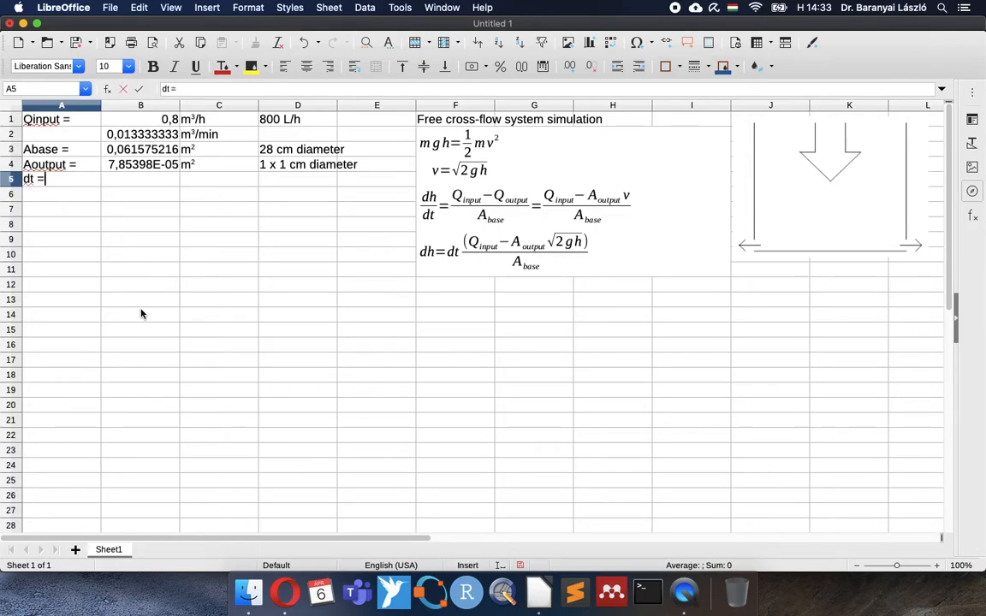
{"action": "key", "text": "Tab"}
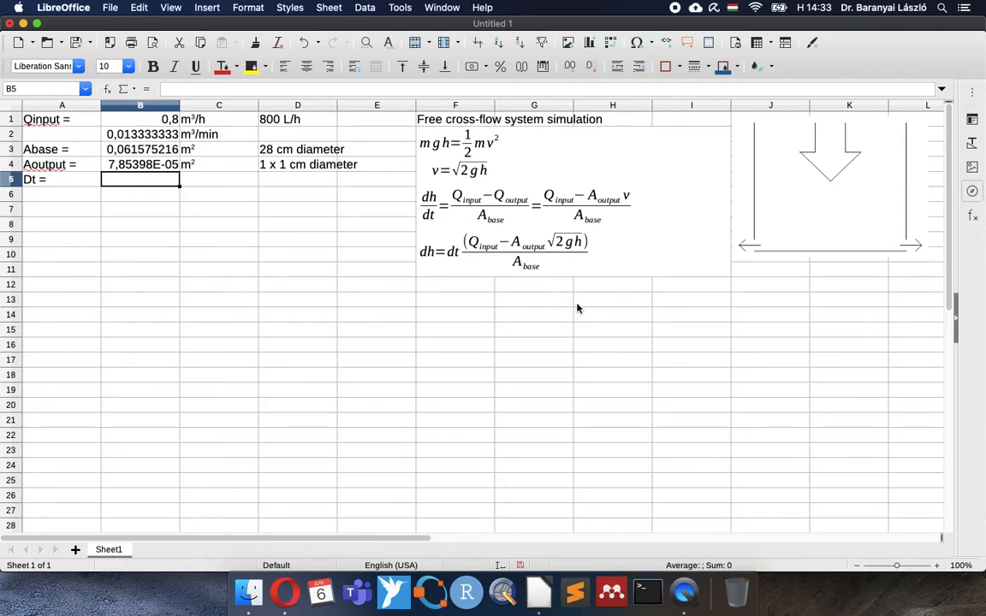
{"action": "type", "text": "0,2"}
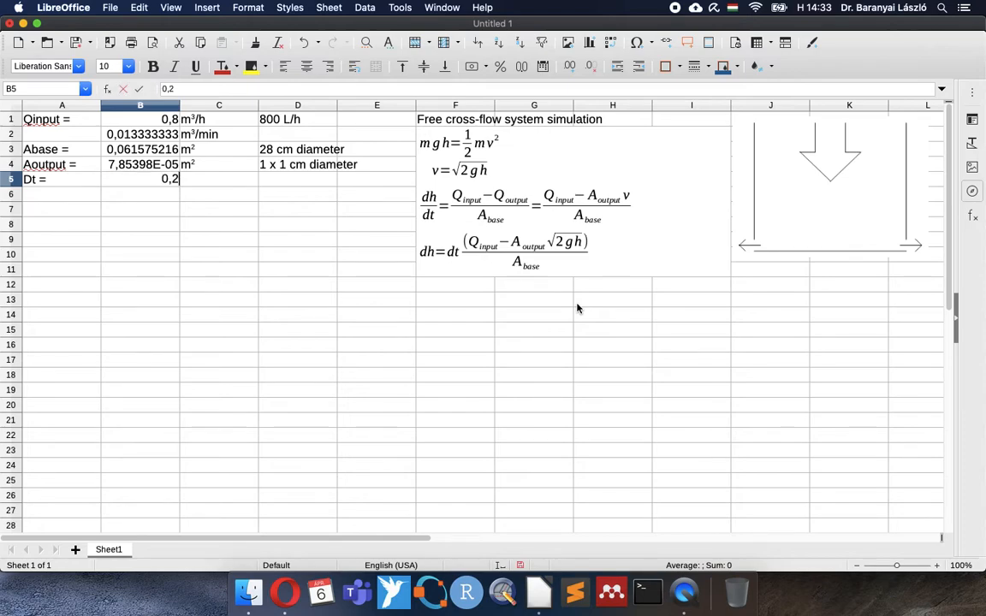
{"action": "key", "text": "Tab"}
{"action": "type", "text": "min"}
{"action": "key", "text": "Return"}
{"action": "key", "text": "Up"}
{"action": "key", "text": "Left"}
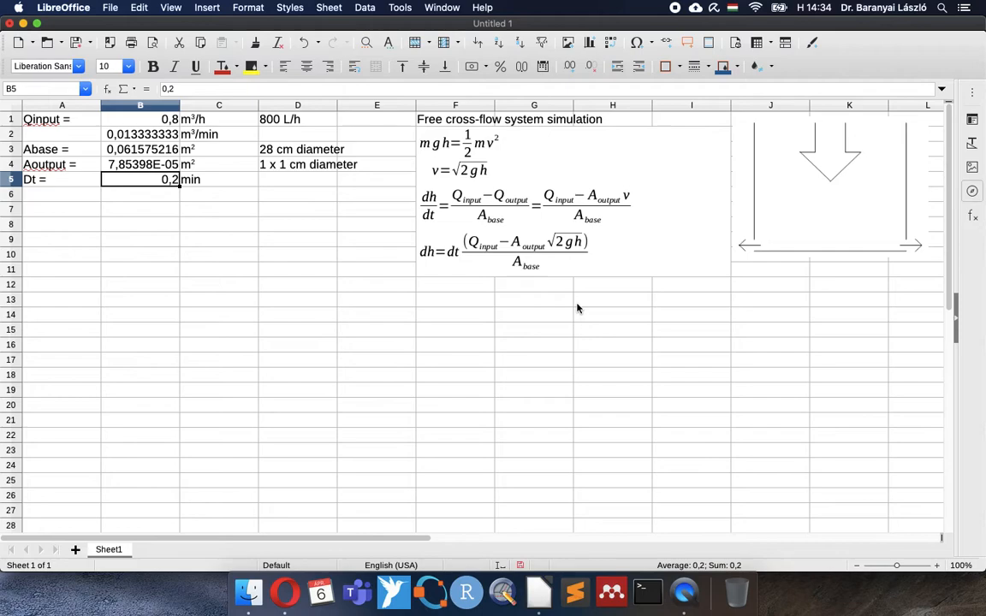
- Enter the simulation table headers Time, min; h, m; and dh, m in cells A7 to C7
{"action": "key", "text": "Down"}
{"action": "key", "text": "Left"}
{"action": "key", "text": "Down"}
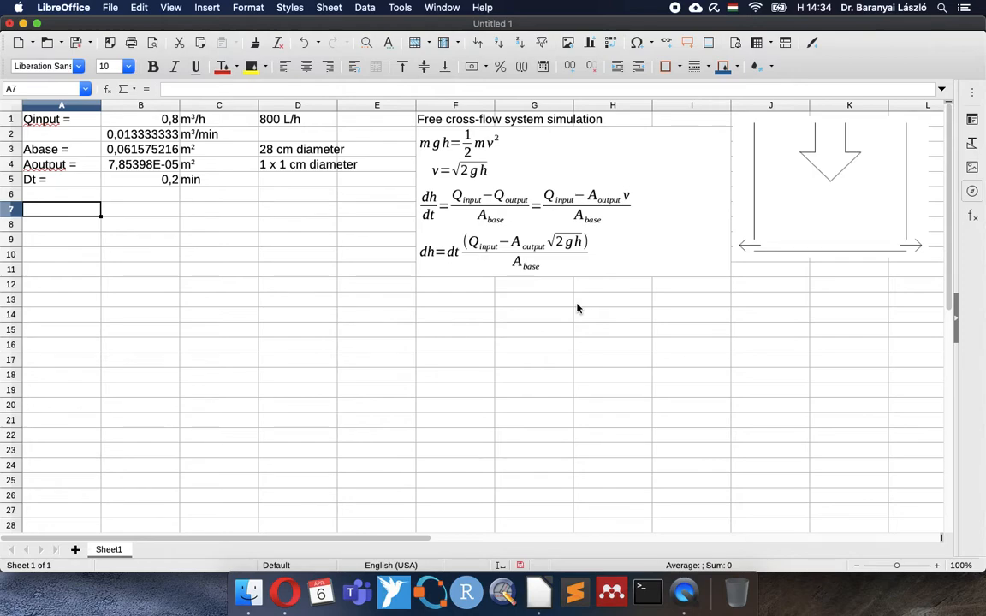
{"action": "type", "text": "Time, min"}
{"action": "key", "text": "Tab"}
{"action": "type", "text": "h, m"}
{"action": "key", "text": "Tab"}
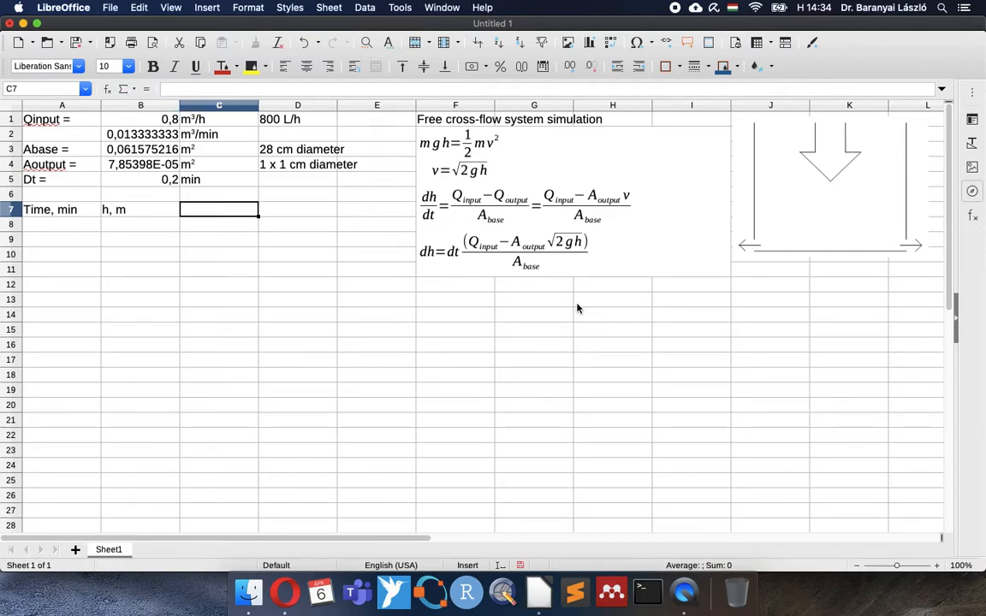
{"action": "type", "text": "dh, m"}
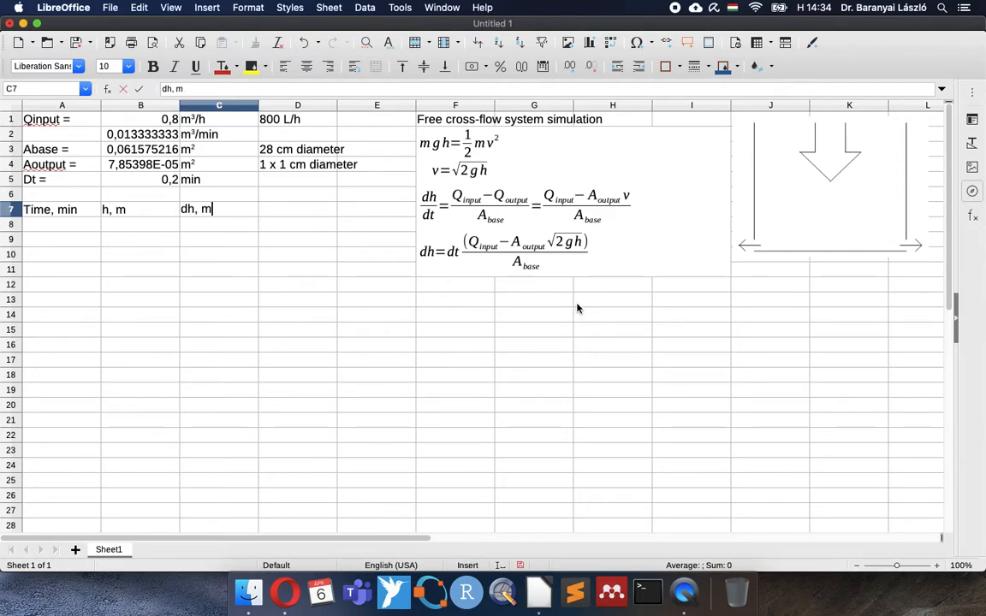
{"action": "key", "text": "Return"}
- Enter 0 as the initial time in cell A8 and 0 as the initial height in cell B8
{"action": "key", "text": "Left"}
{"action": "key", "text": "Left"}
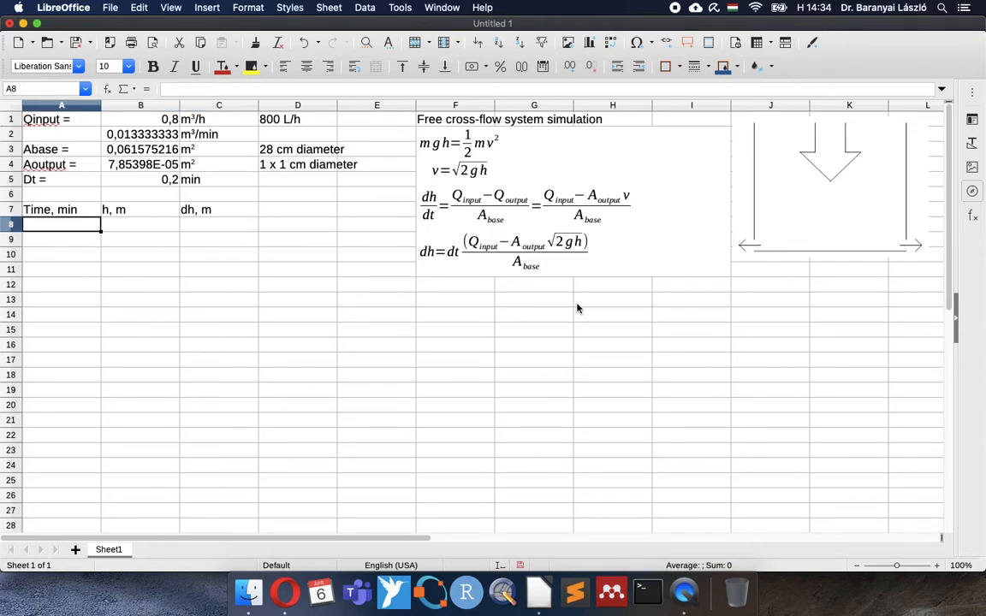
{"action": "type", "text": "0"}
{"action": "key", "text": "Return"}
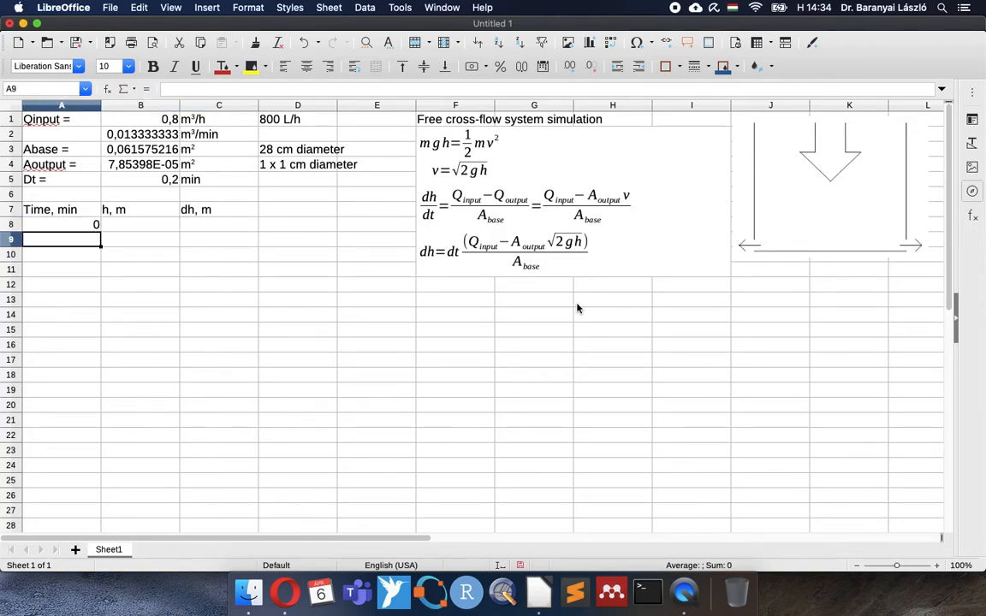
{"action": "left_click", "coordinate": [65, 210]}
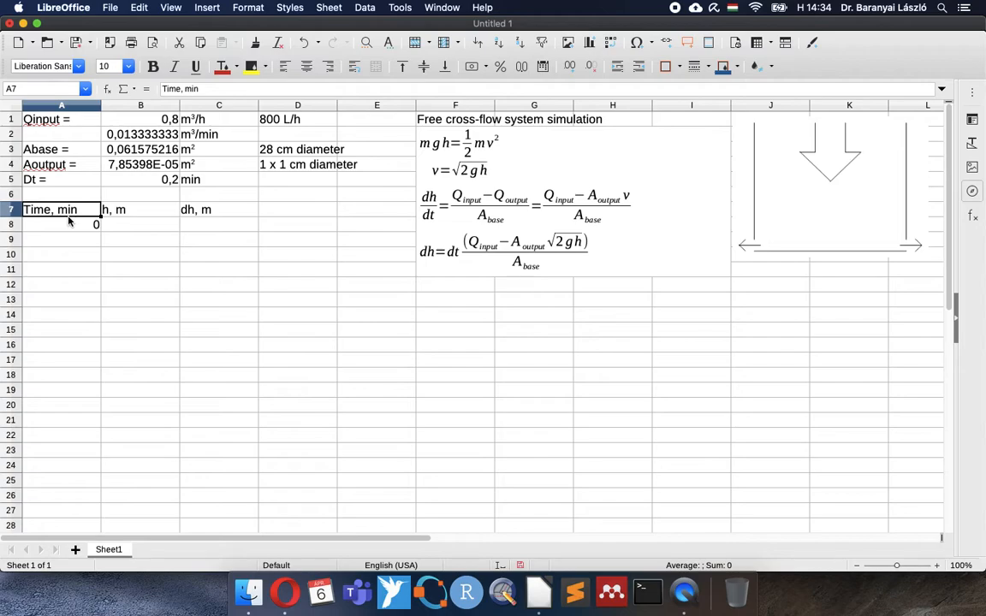
{"action": "left_click", "coordinate": [125, 226]}
{"action": "type", "text": "0"}
{"action": "key", "text": "Return"}
{"action": "left_click", "coordinate": [126, 228]}
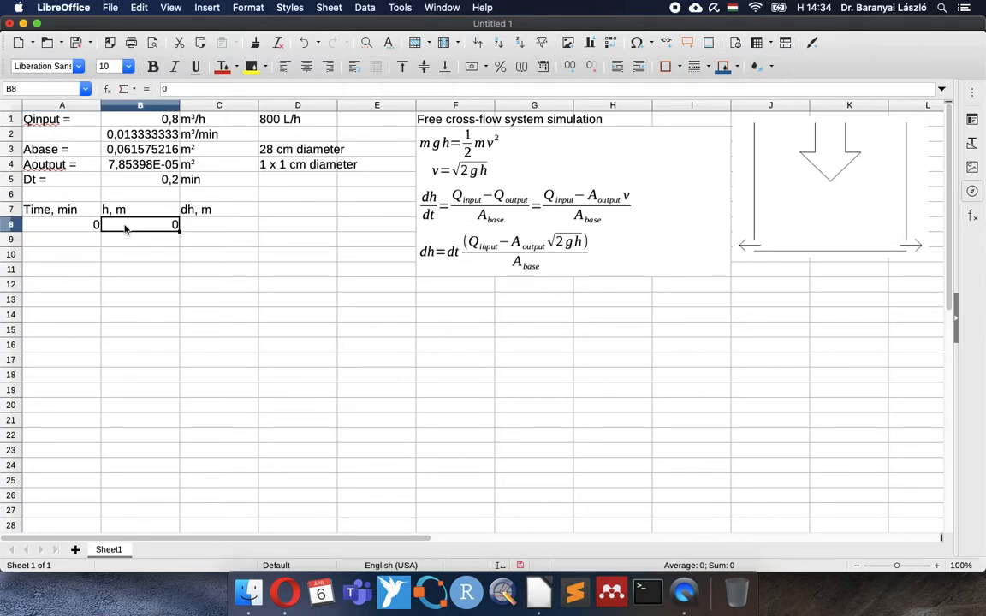
{"action": "key", "text": "Left"}
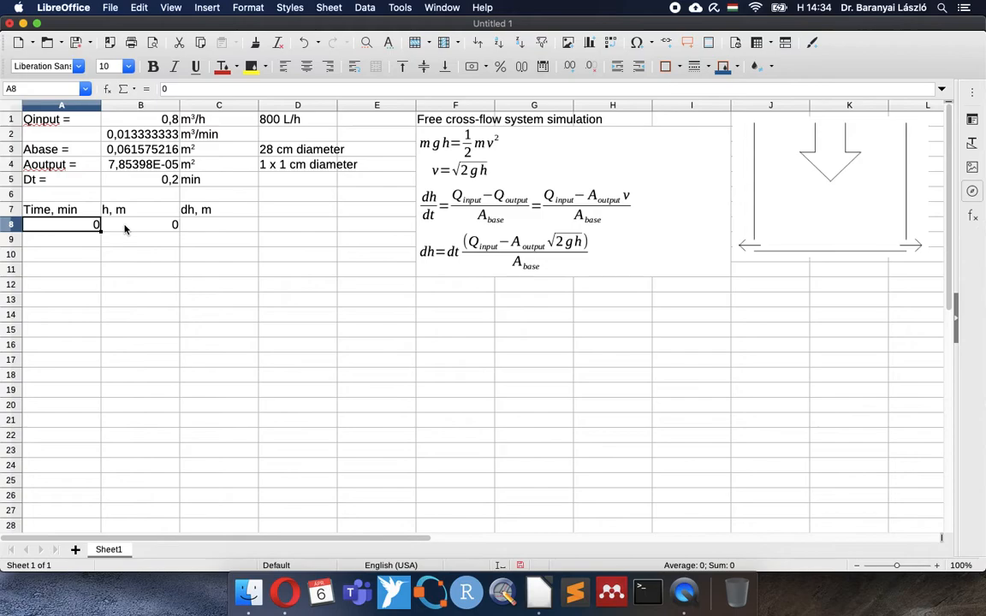
- Define the name dt for cell B5, which holds the time step
{"action": "left_click", "coordinate": [143, 183]}
{"action": "left_click", "coordinate": [25, 88]}
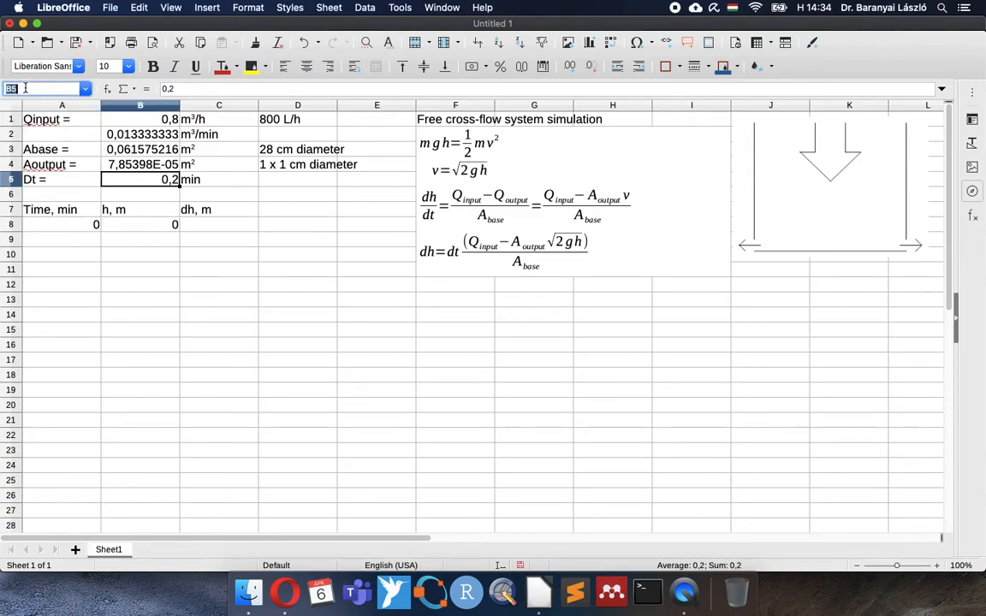
{"action": "type", "text": "dt"}
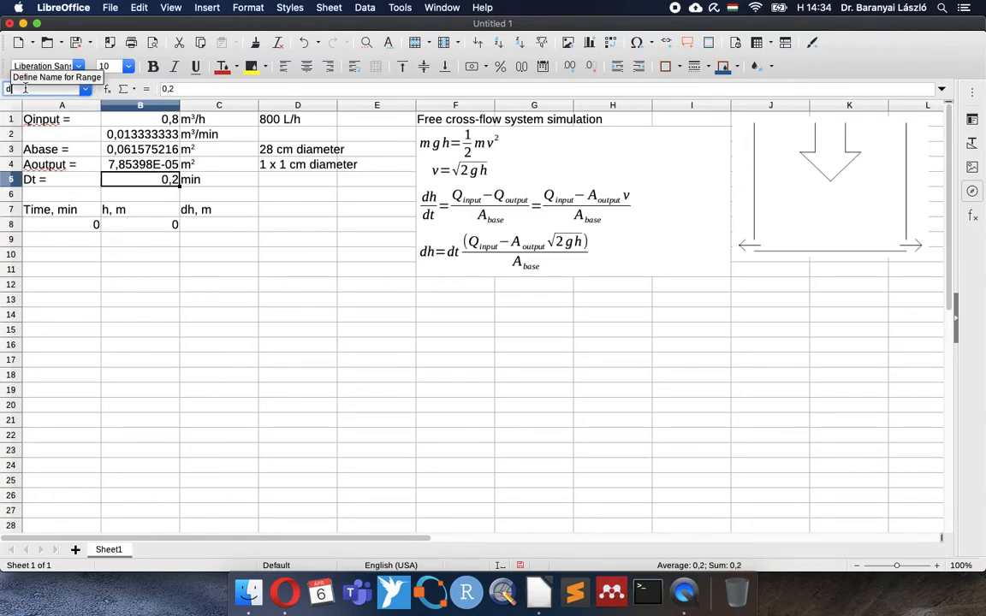
{"action": "key", "text": "Return"}
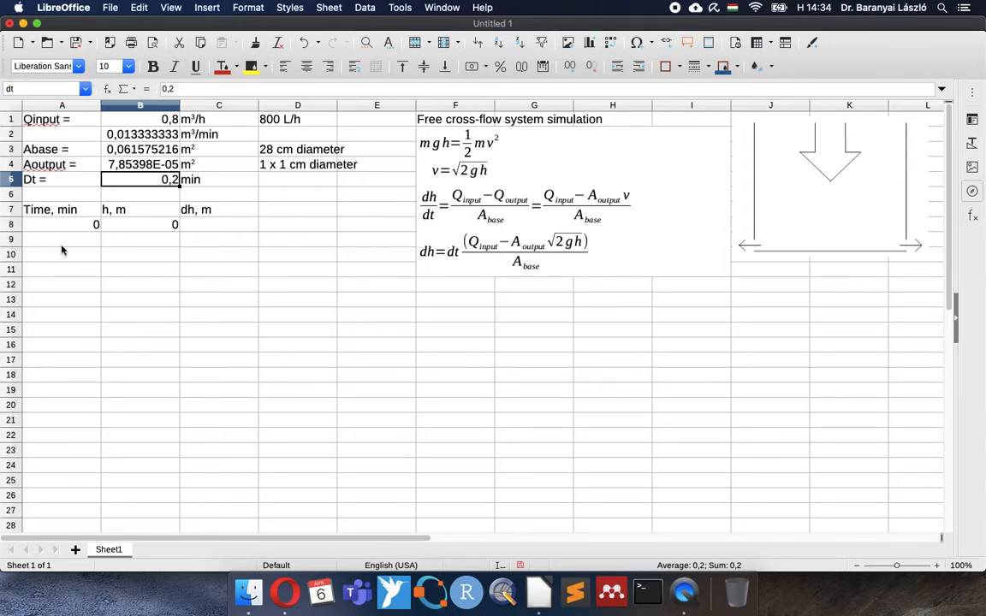
- Calculate the second time value in cell A9 with the formula =A8+dt
{"action": "left_click", "coordinate": [57, 239]}
{"action": "type", "text": "="}
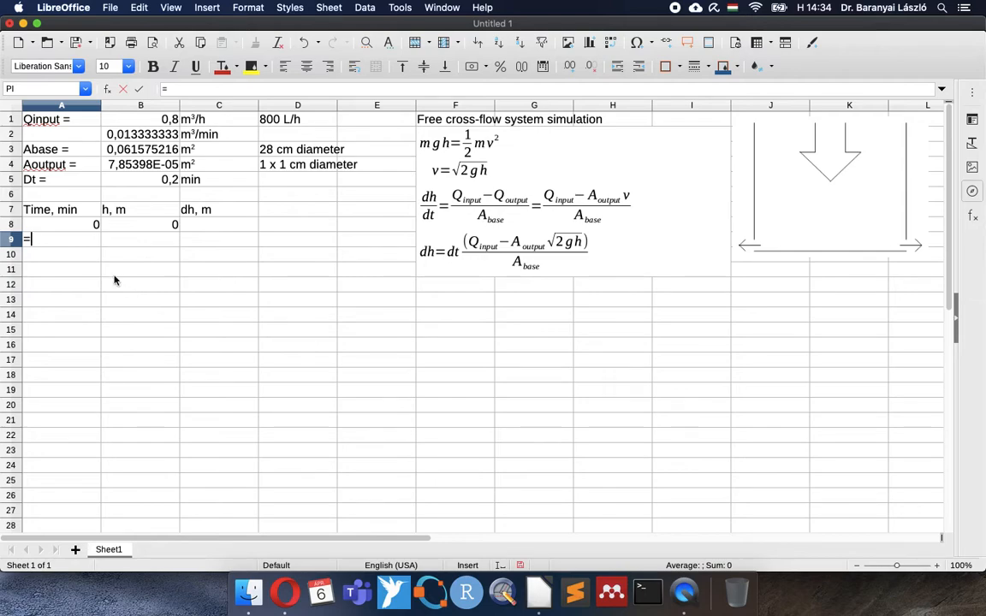
{"action": "left_click", "coordinate": [73, 227]}
{"action": "type", "text": "+"}
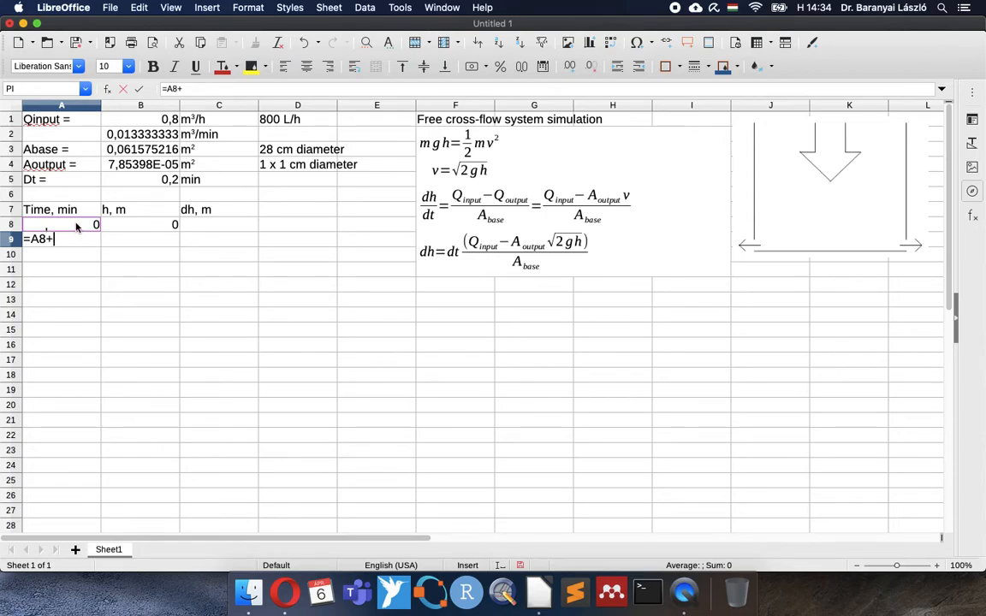
{"action": "type", "text": "dt"}
{"action": "key", "text": "Return"}
- Copy the time formula from cell A9 into the range A10:A108
{"action": "key", "text": "Up"}
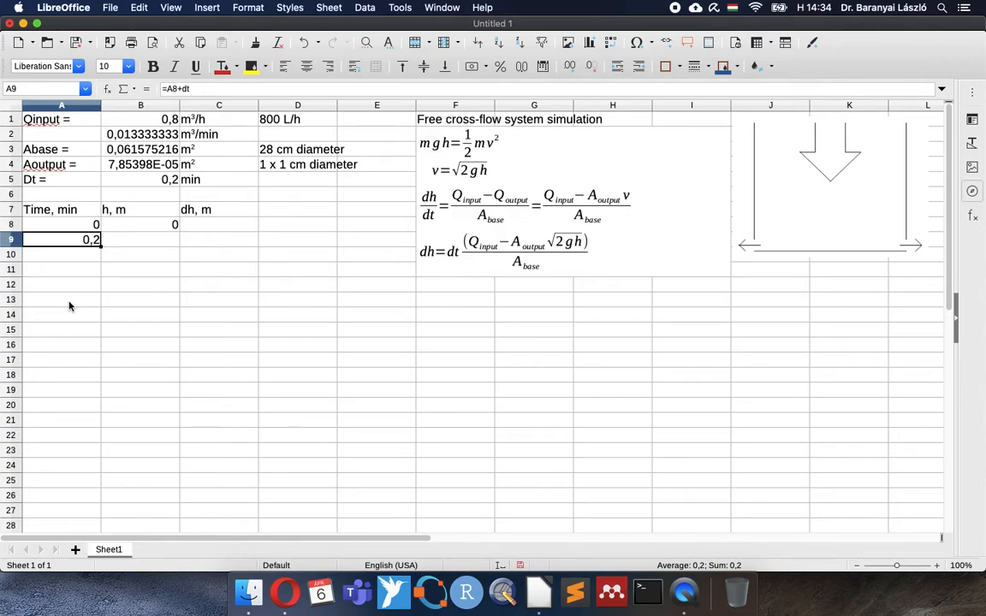
{"action": "key", "text": "super+c"}
{"action": "key", "text": "Down"}
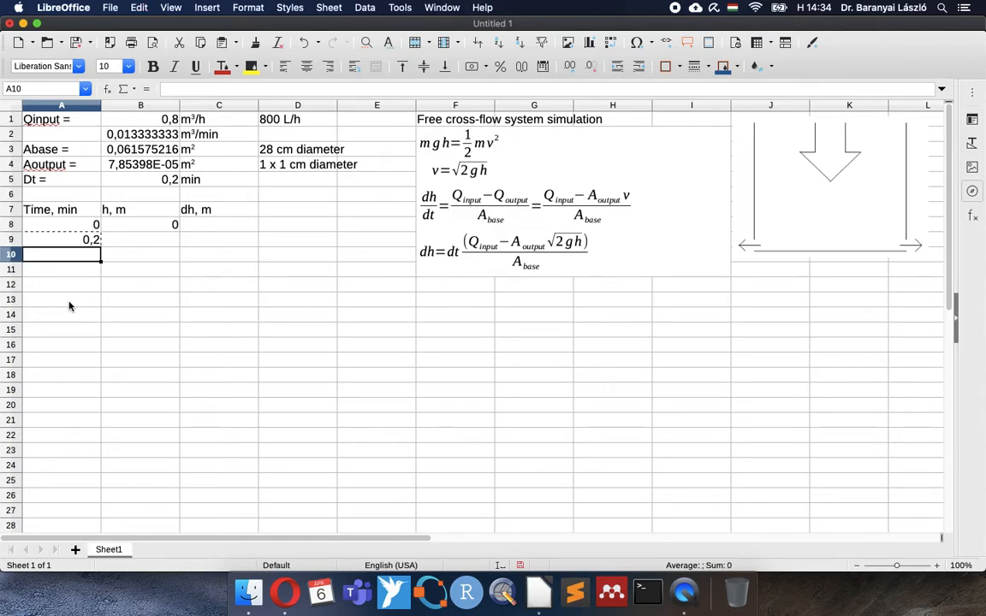
{"action": "scroll", "coordinate": [64, 374], "scroll_direction": "down", "scroll_amount": 20}
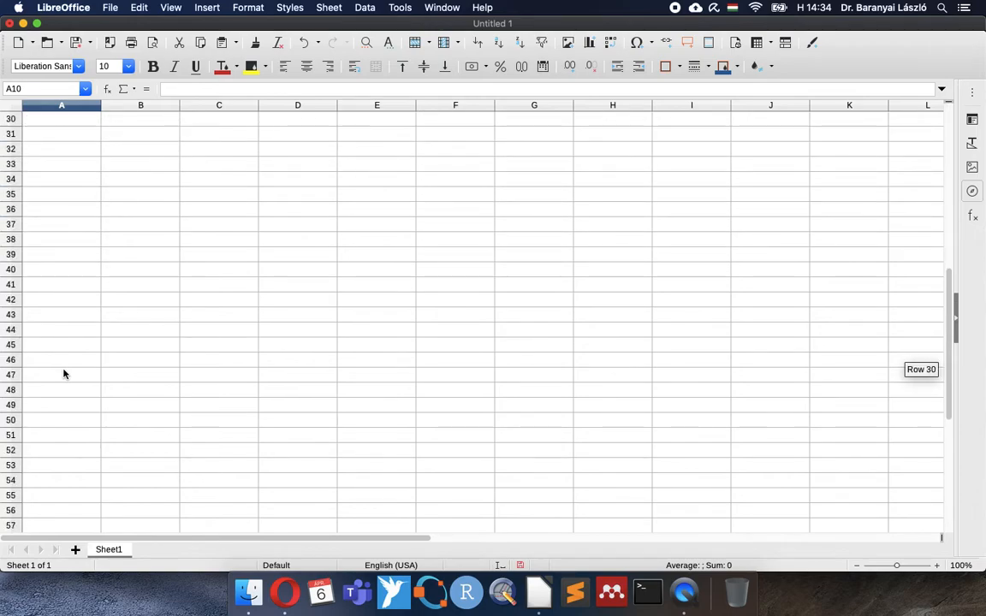
{"action": "scroll", "coordinate": [63, 374], "scroll_direction": "down", "scroll_amount": 10}
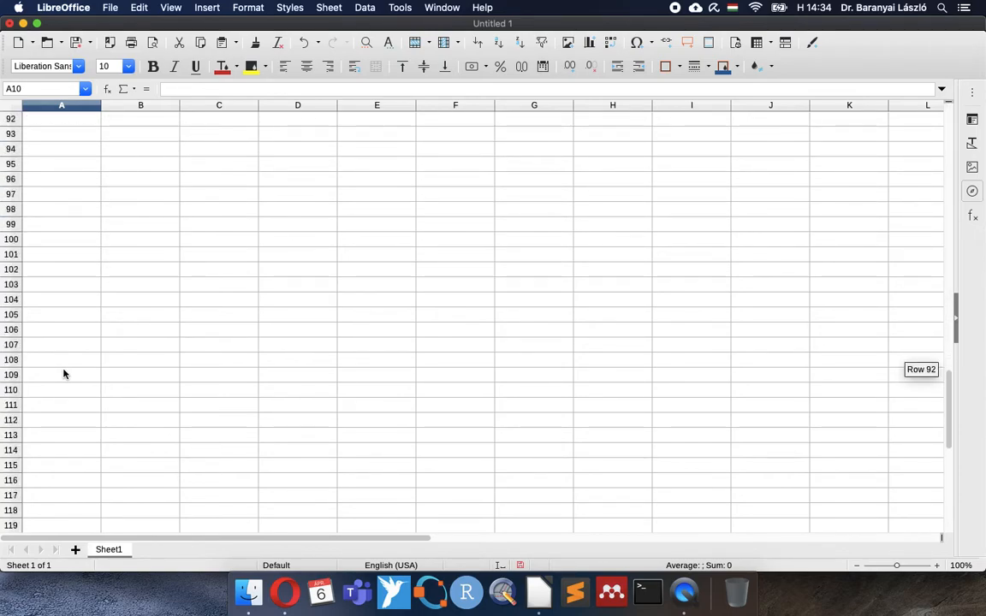
{"action": "left_click", "coordinate": [62, 365], "text": "shift"}
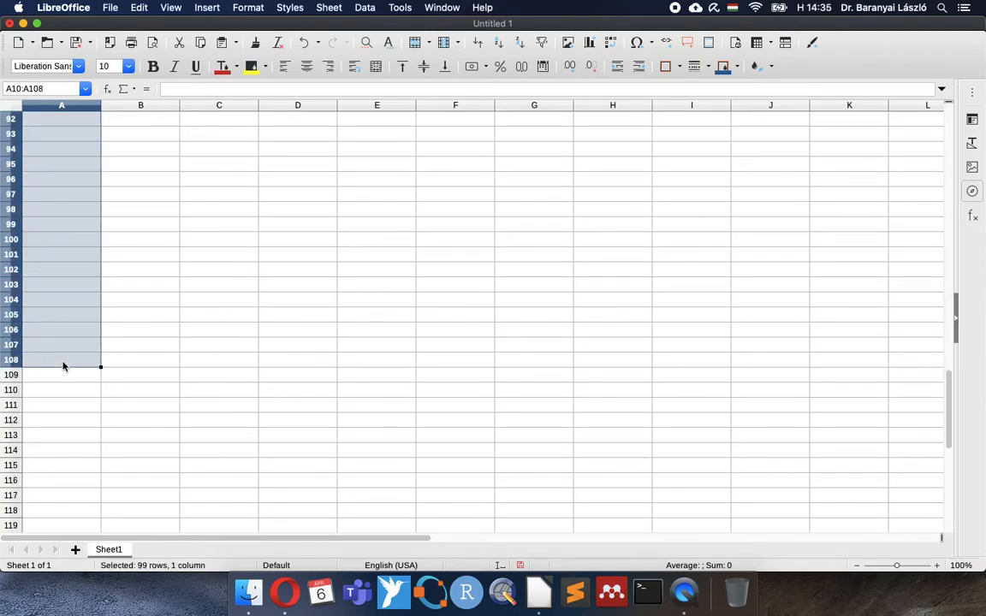
{"action": "key", "text": "ctrl+d"}
{"action": "key", "text": "Up"}
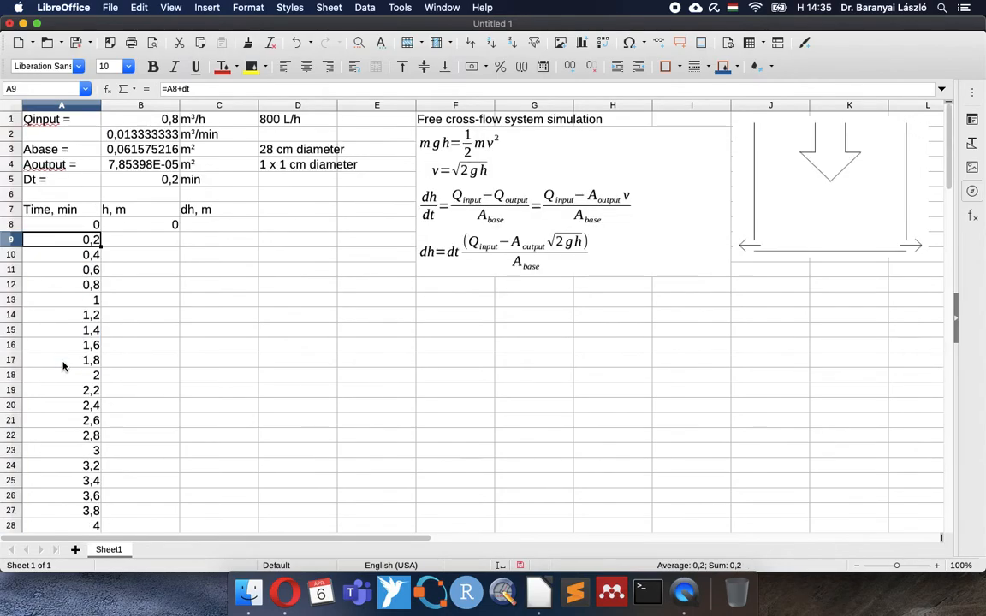
- Try a time step of 0,1 min in cell B5 and set it back to 0,2
{"action": "left_click", "coordinate": [80, 224]}
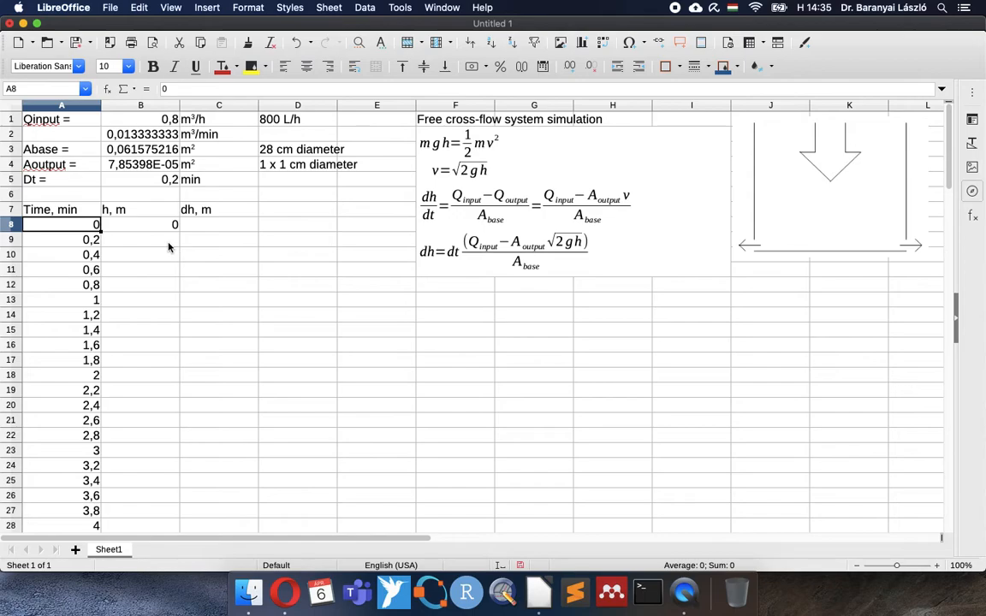
{"action": "left_click", "coordinate": [142, 177]}
{"action": "type", "text": "0,1"}
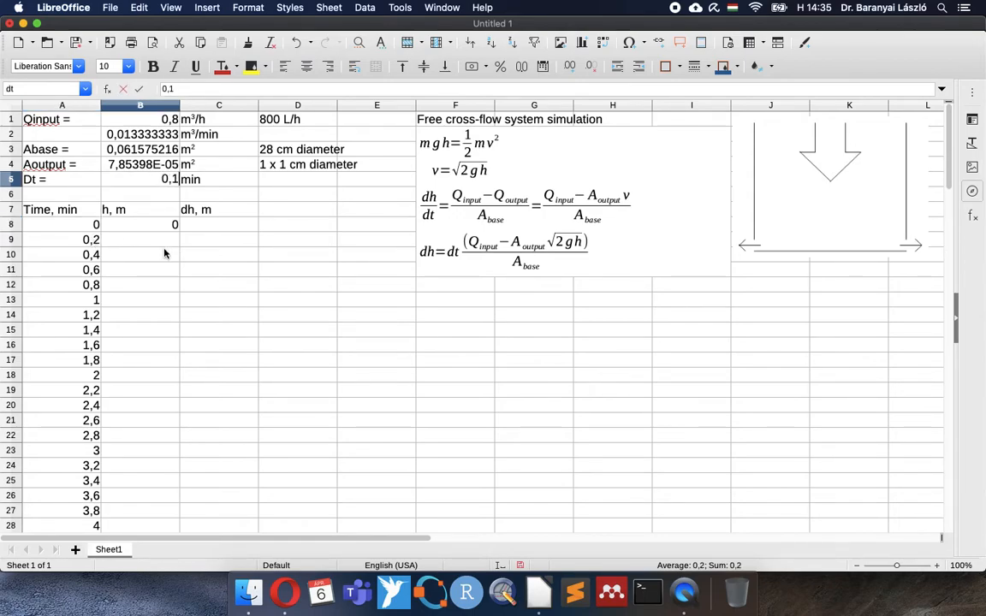
{"action": "key", "text": "Return"}
{"action": "key", "text": "Up"}
{"action": "type", "text": "0,2"}
{"action": "key", "text": "Return"}
- Calculate the first height change in cell C8 with the formula =dt*(Qin-Aoutput*sqrt(2*9,81*B8))/Abase
{"action": "key", "text": "Down"}
{"action": "key", "text": "Down"}
{"action": "key", "text": "Down"}
{"action": "key", "text": "Up"}
{"action": "key", "text": "Right"}
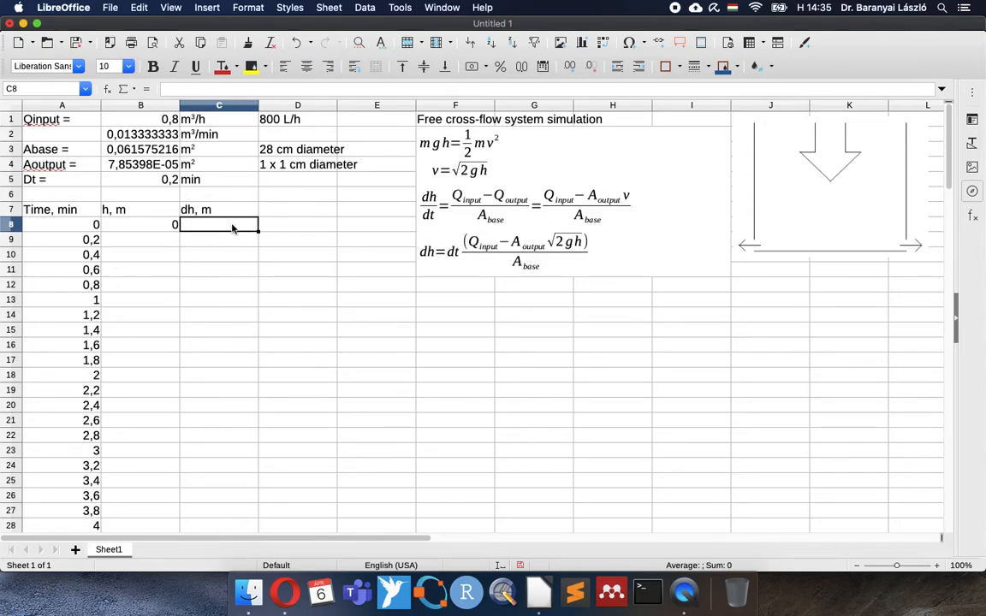
{"action": "type", "text": "="}
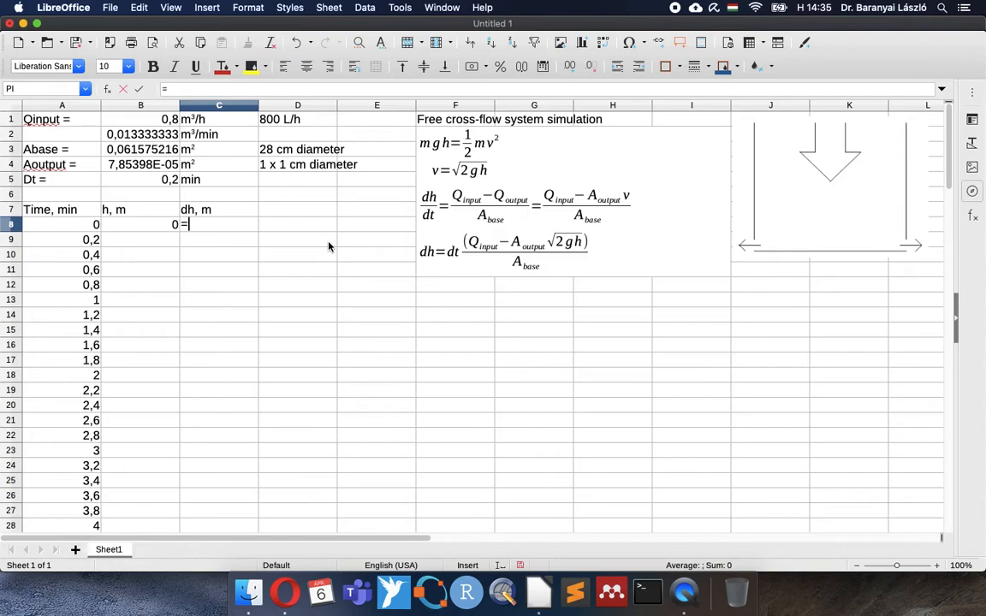
{"action": "type", "text": "dt*(Q"}
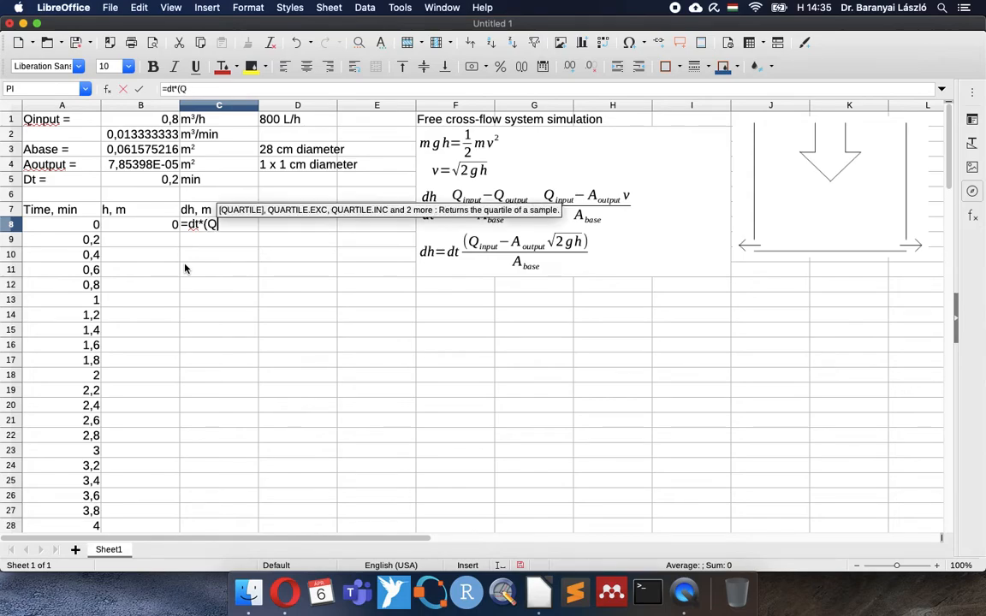
{"action": "type", "text": "in"}
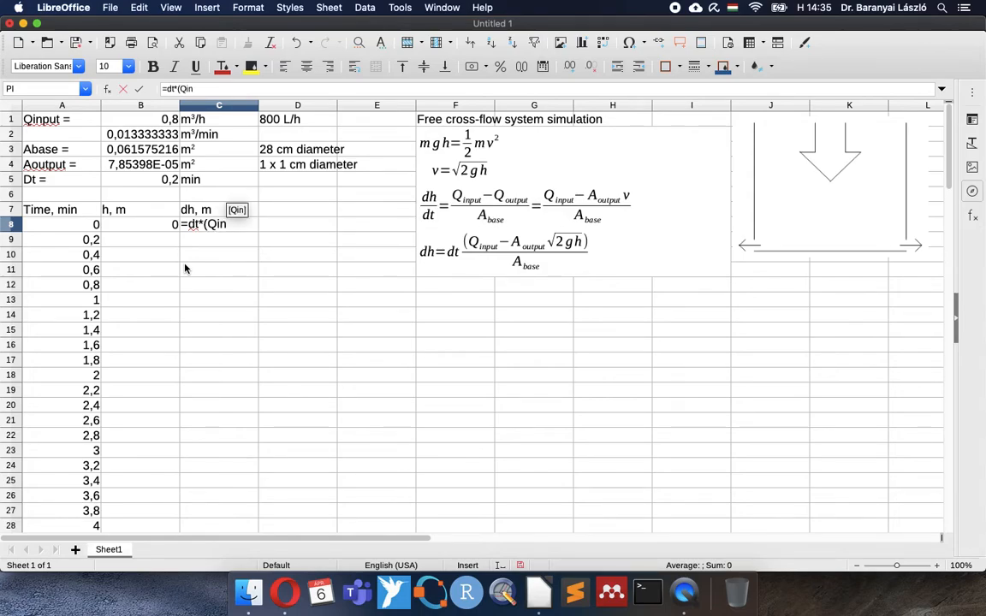
{"action": "type", "text": "-Aout"}
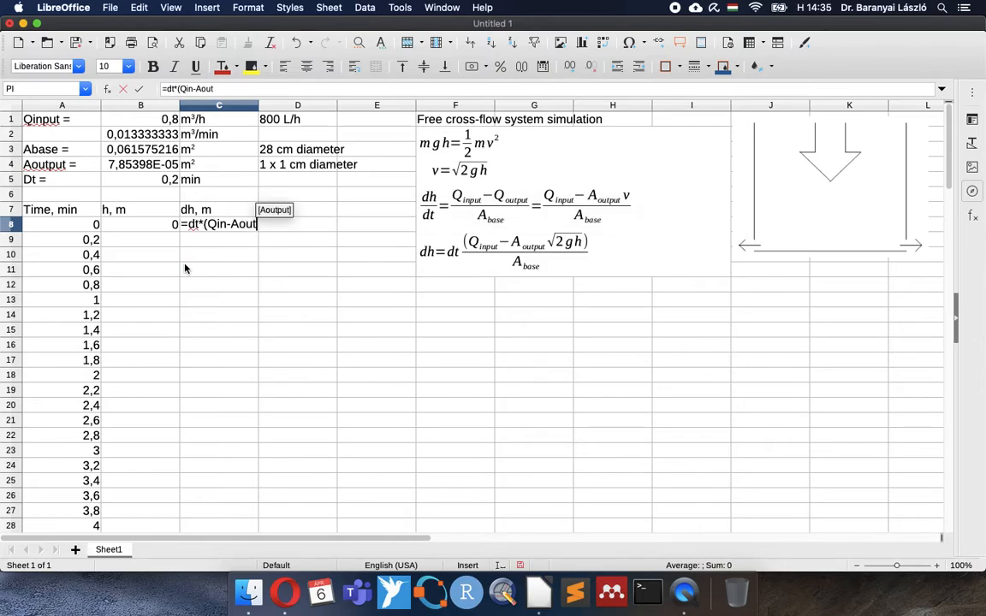
{"action": "key", "text": "Return"}
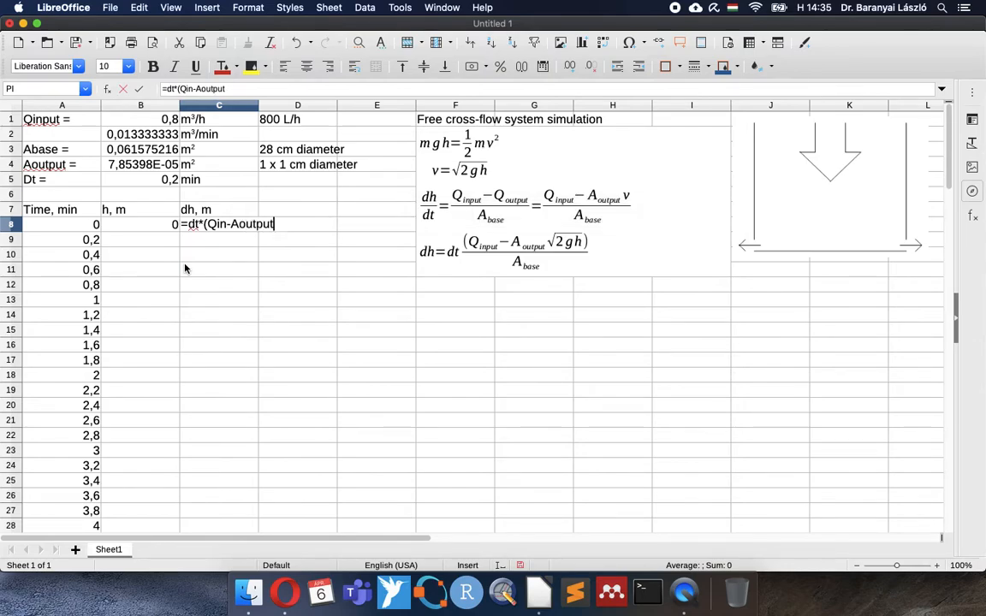
{"action": "type", "text": "*sqrt("}
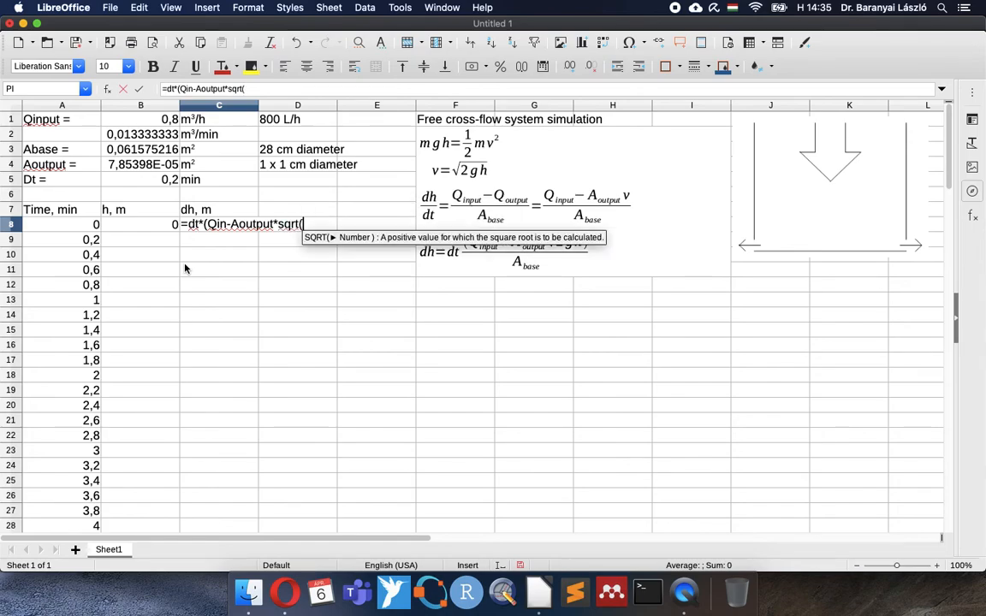
{"action": "type", "text": "2*9"}
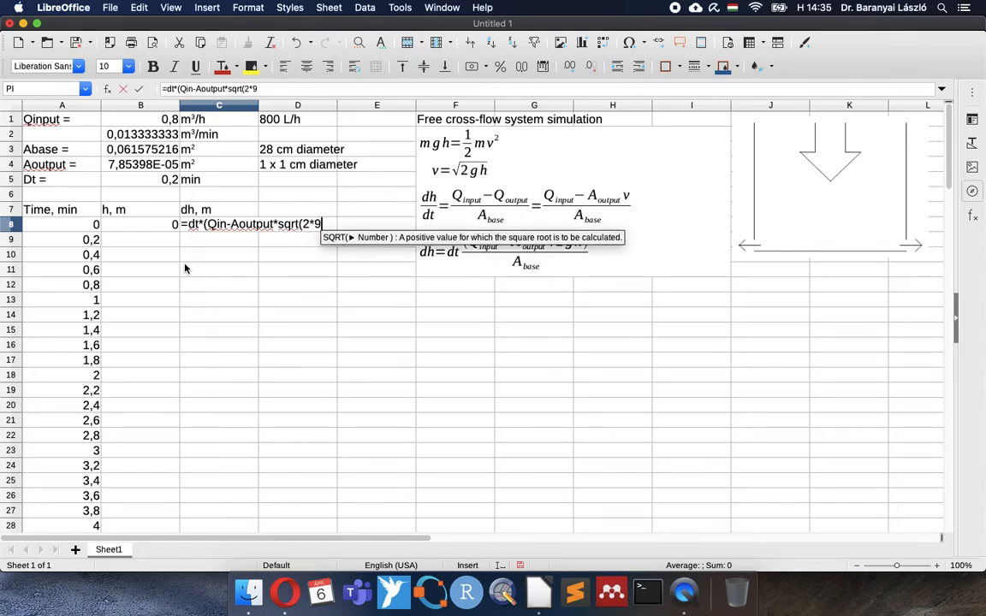
{"action": "type", "text": ",81*"}
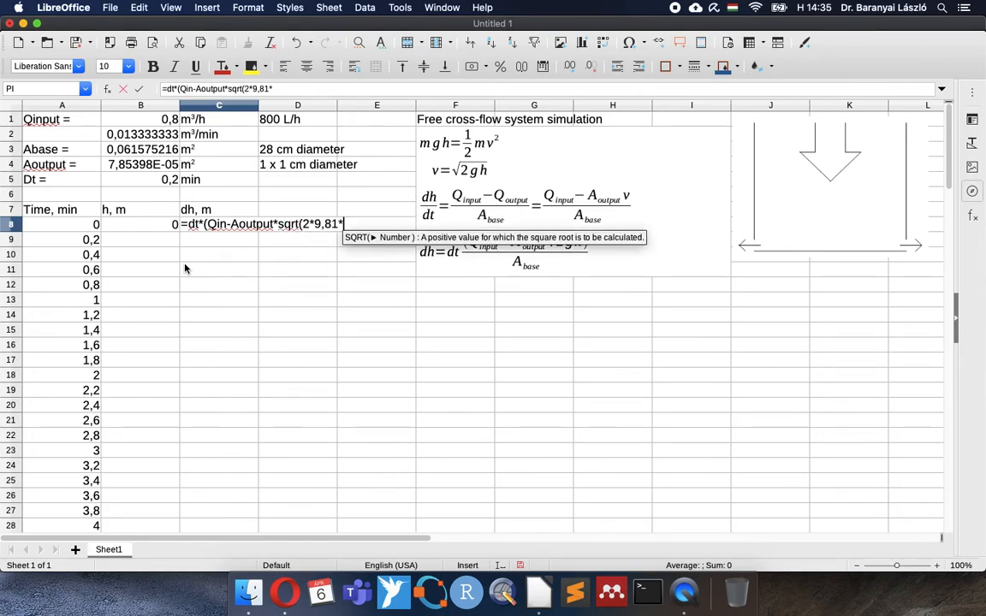
{"action": "left_click", "coordinate": [147, 225]}
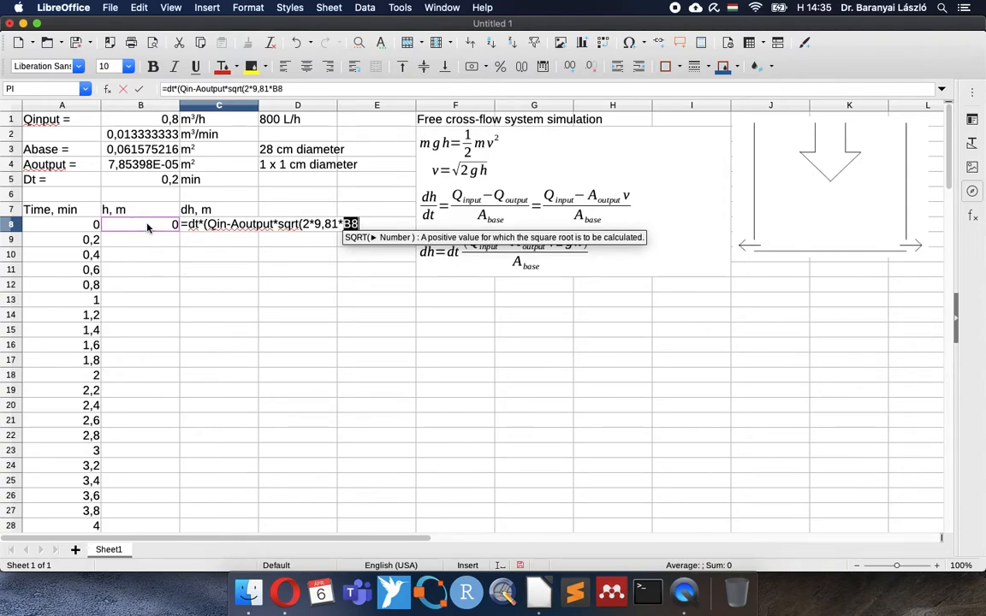
{"action": "type", "text": "))"}
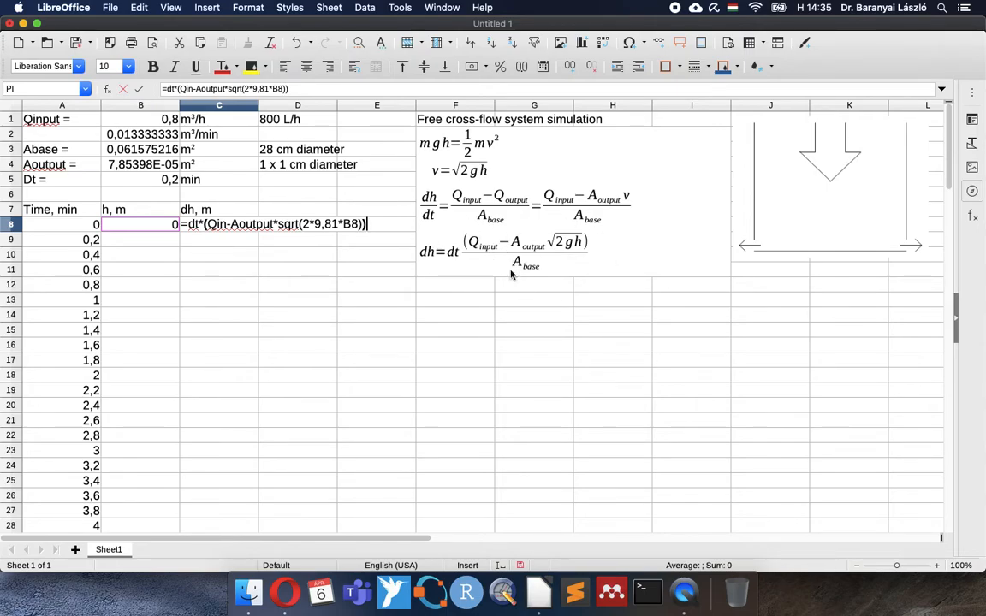
{"action": "type", "text": "/Abase"}
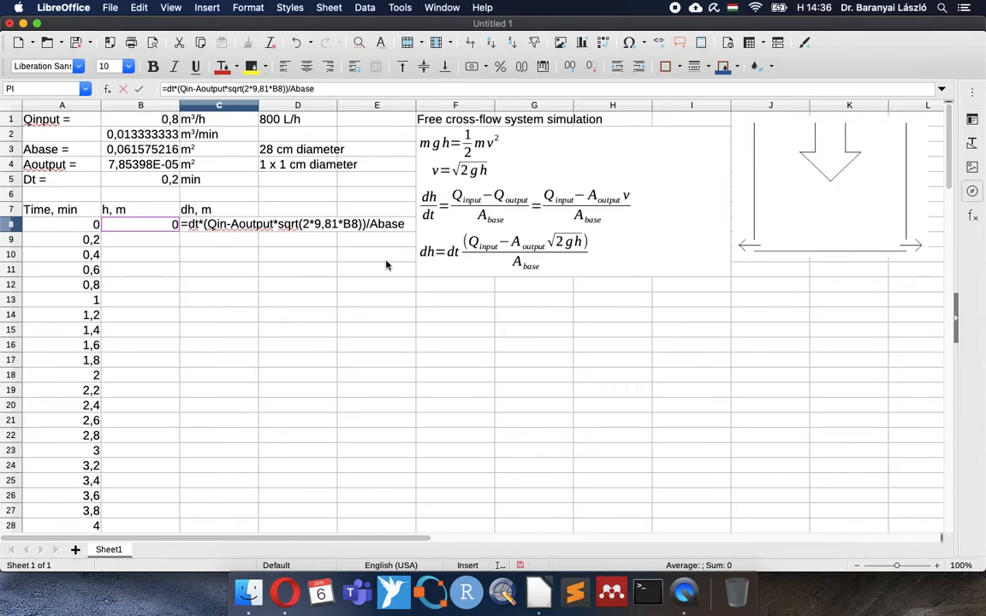
{"action": "key", "text": "Return"}
- Review the dh formula in cell C8 and its cell reference without changing it
{"action": "left_click", "coordinate": [242, 224]}
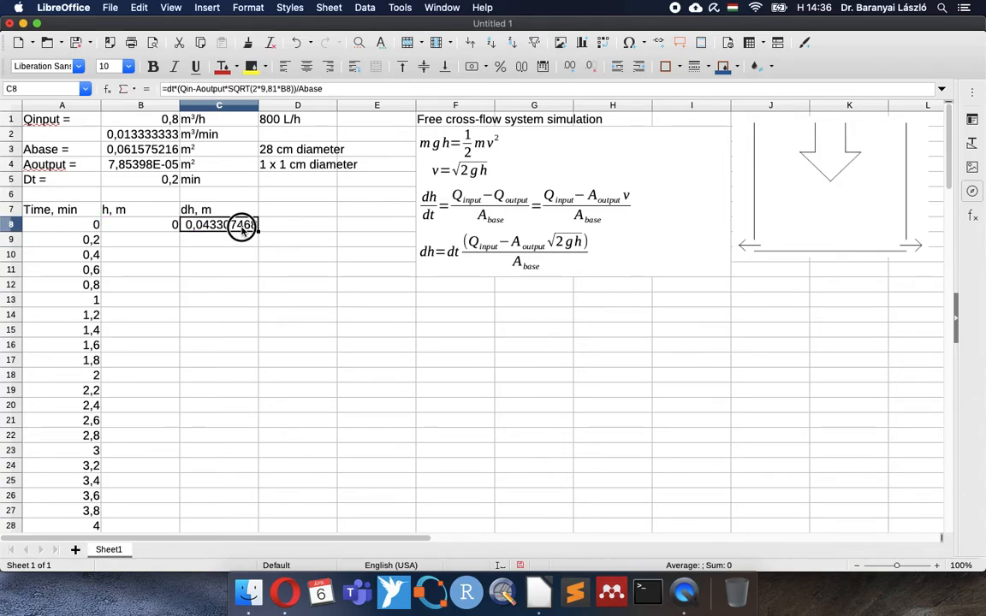
{"action": "double_click", "coordinate": [242, 225]}
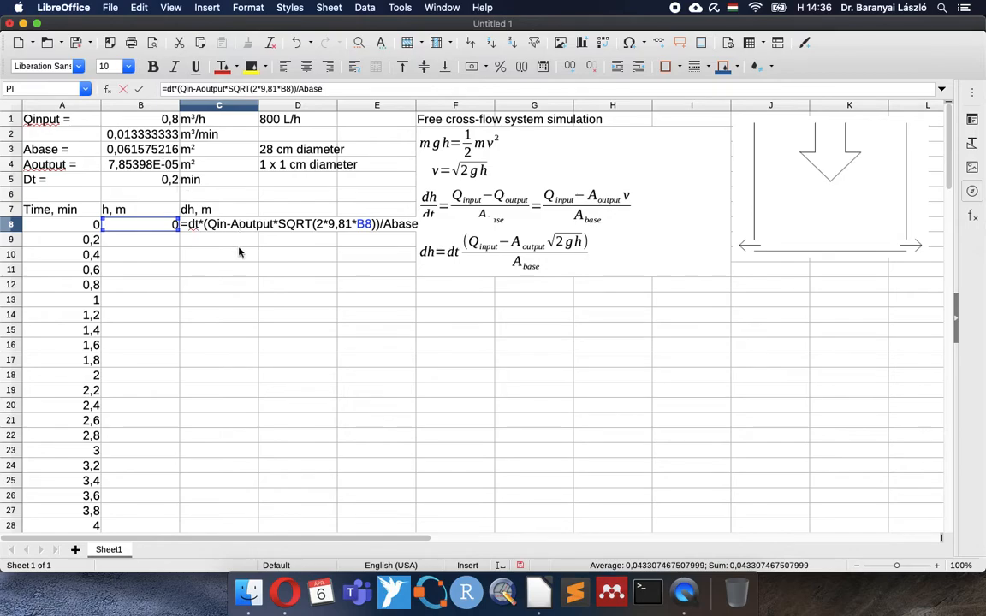
{"action": "key", "text": "Right"}
{"action": "key", "text": "Right"}
{"action": "key", "text": "Right"}
{"action": "key", "text": "Return"}
- Calculate the second water height in cell B9 with the formula =B8+C8
{"action": "left_click", "coordinate": [161, 239]}
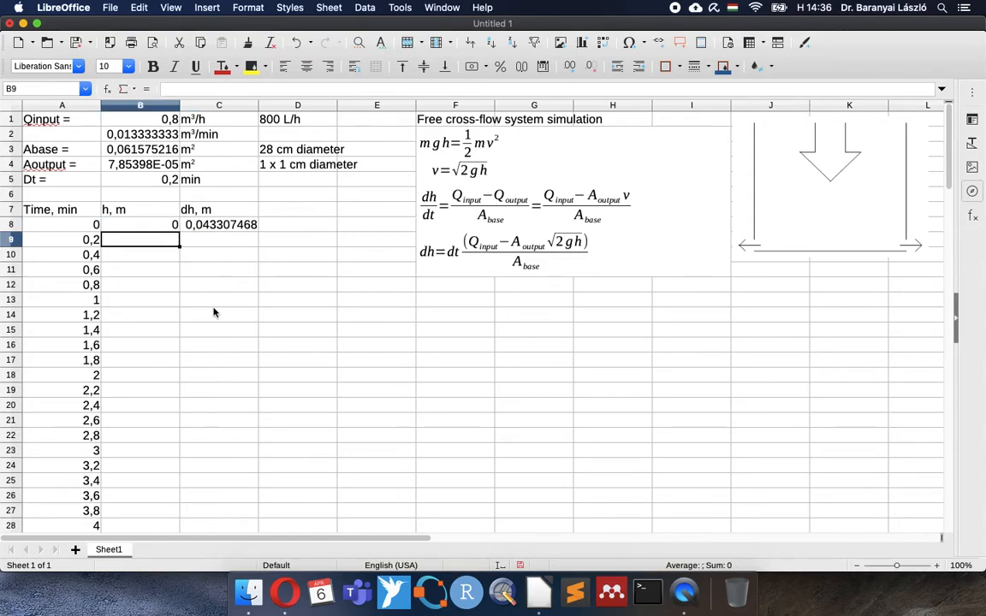
{"action": "type", "text": "="}
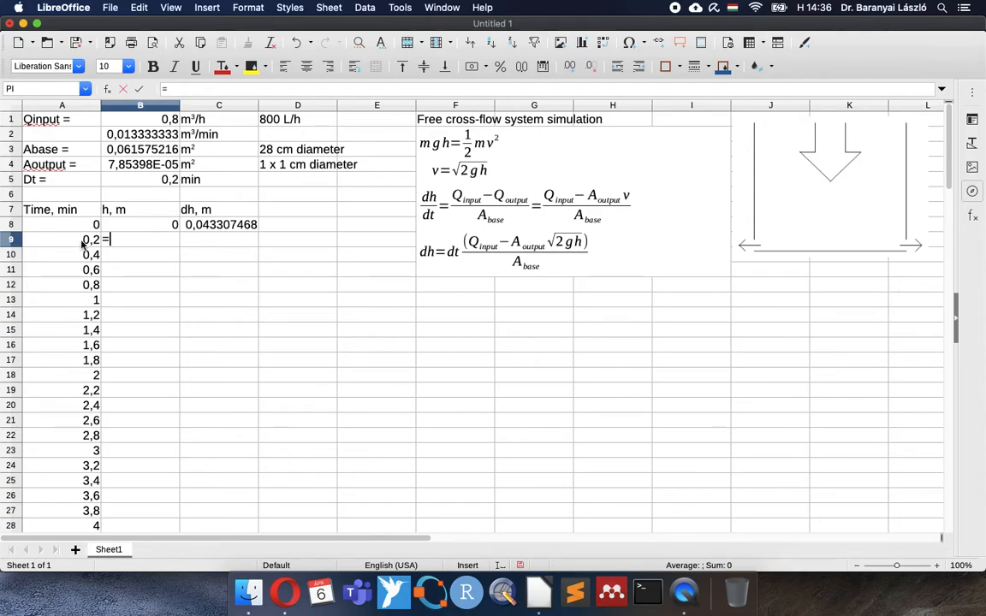
{"action": "key", "text": "Up"}
{"action": "type", "text": "+"}
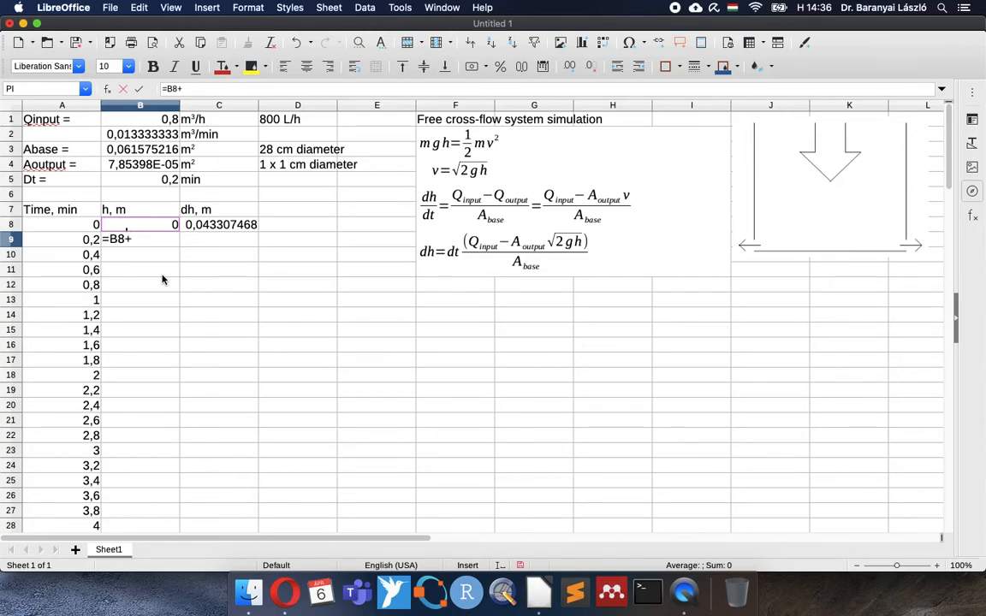
{"action": "left_click", "coordinate": [219, 225]}
{"action": "key", "text": "Return"}
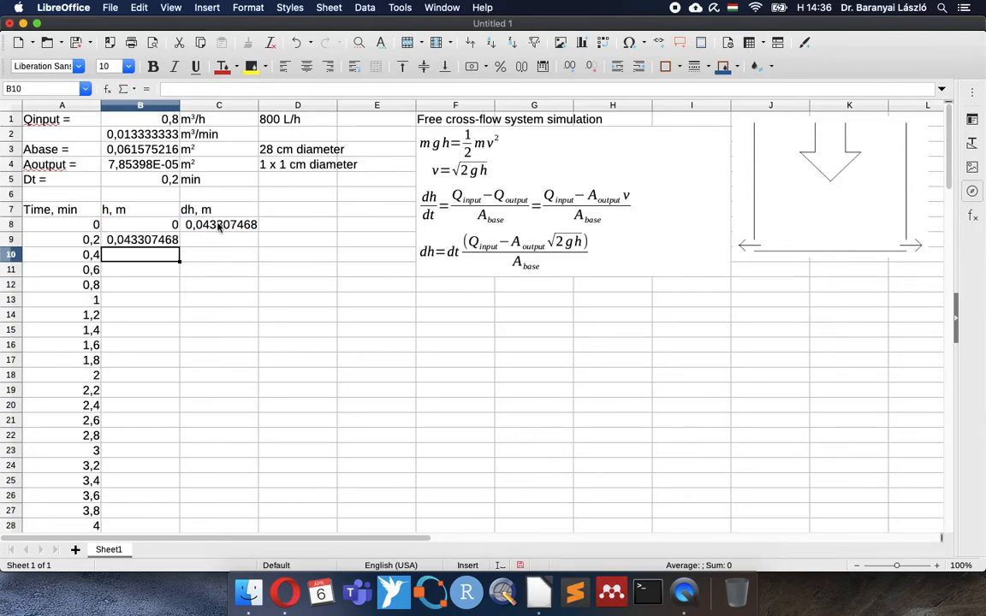
- Copy the height formula from B9 down to B108 and the dh formula from C8 down to C108
{"action": "left_click", "coordinate": [146, 240]}
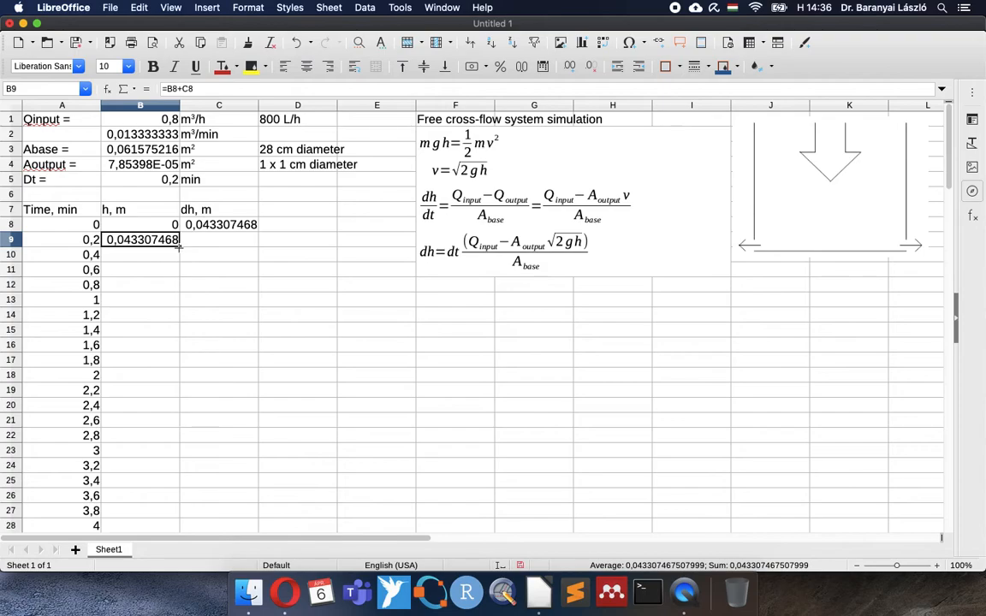
{"action": "double_click", "coordinate": [180, 247]}
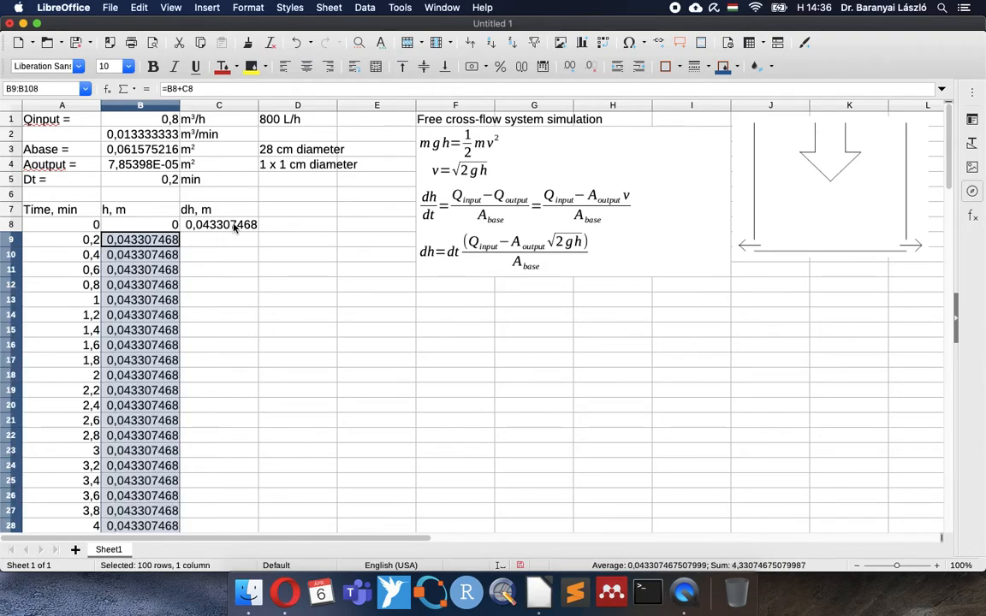
{"action": "left_click", "coordinate": [244, 225]}
{"action": "double_click", "coordinate": [258, 228]}
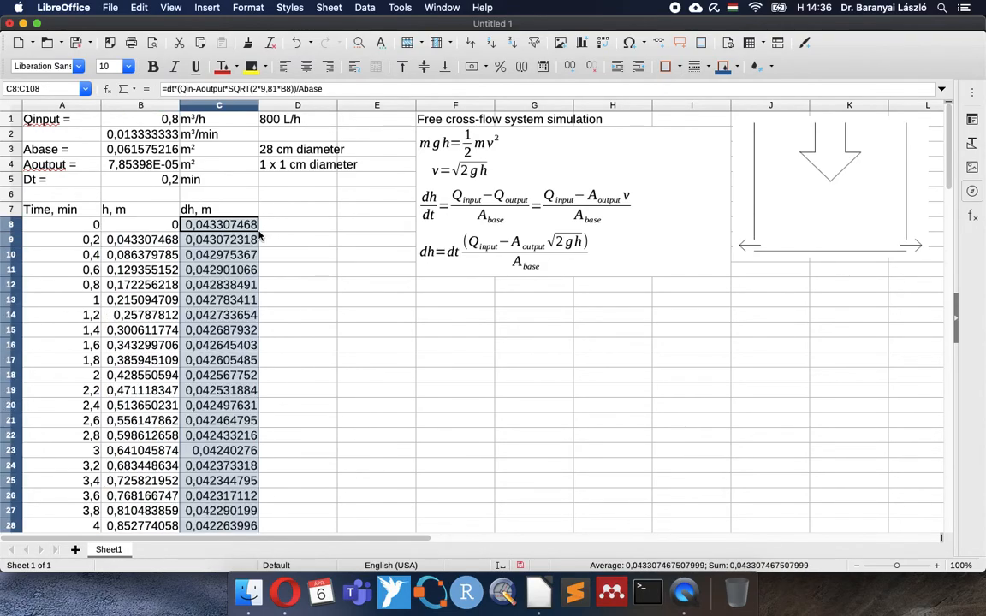
- Insert an XY (Scatter) chart of the Lines Only type from the time and height data in A7:B108
{"action": "left_click", "coordinate": [192, 224]}
{"action": "left_click", "coordinate": [60, 208]}
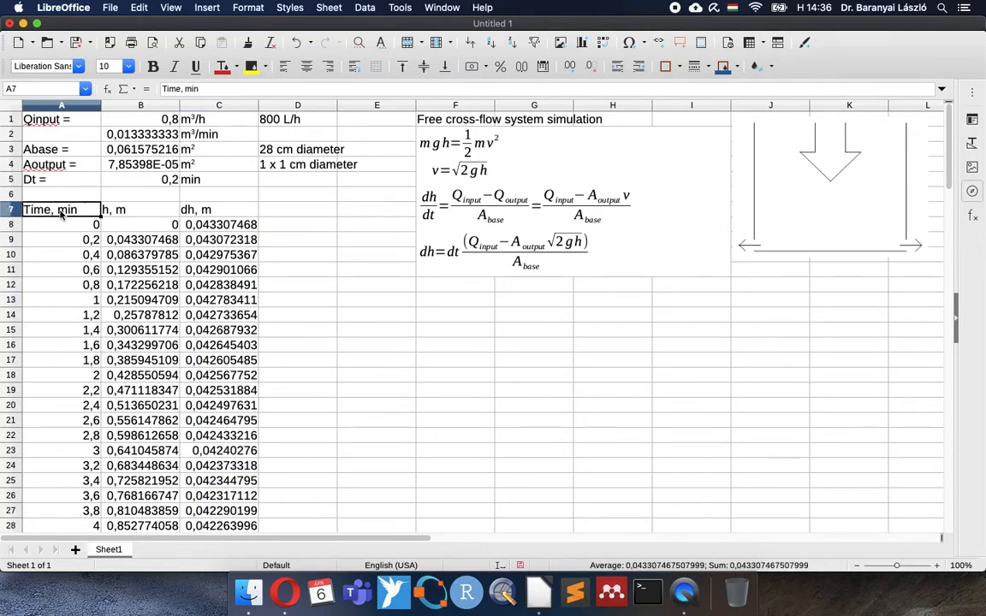
{"action": "scroll", "coordinate": [120, 343], "scroll_direction": "down", "scroll_amount": 20}
{"action": "scroll", "coordinate": [120, 342], "scroll_direction": "down", "scroll_amount": 7}
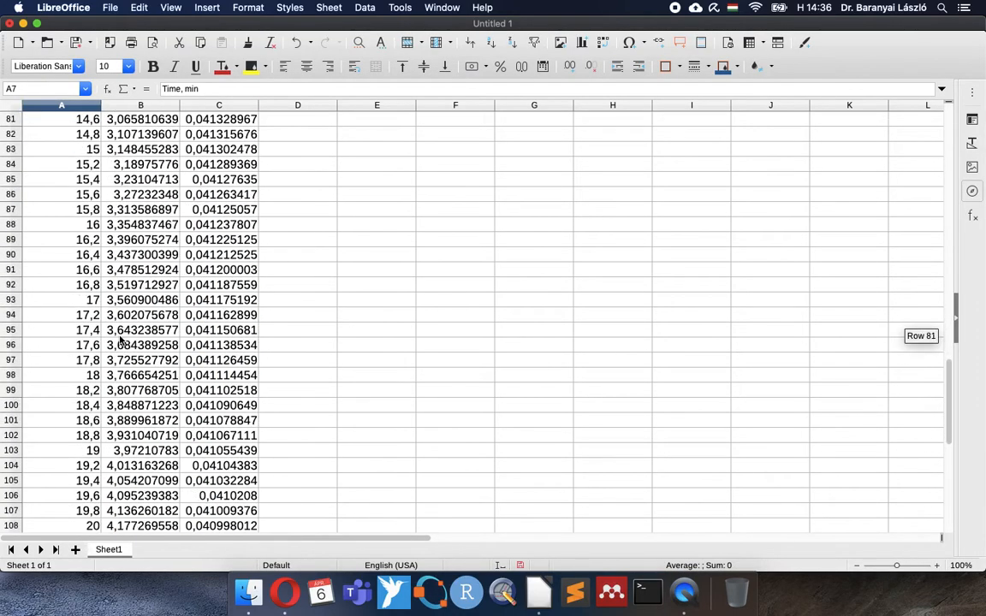
{"action": "left_click", "coordinate": [123, 398], "text": "shift"}
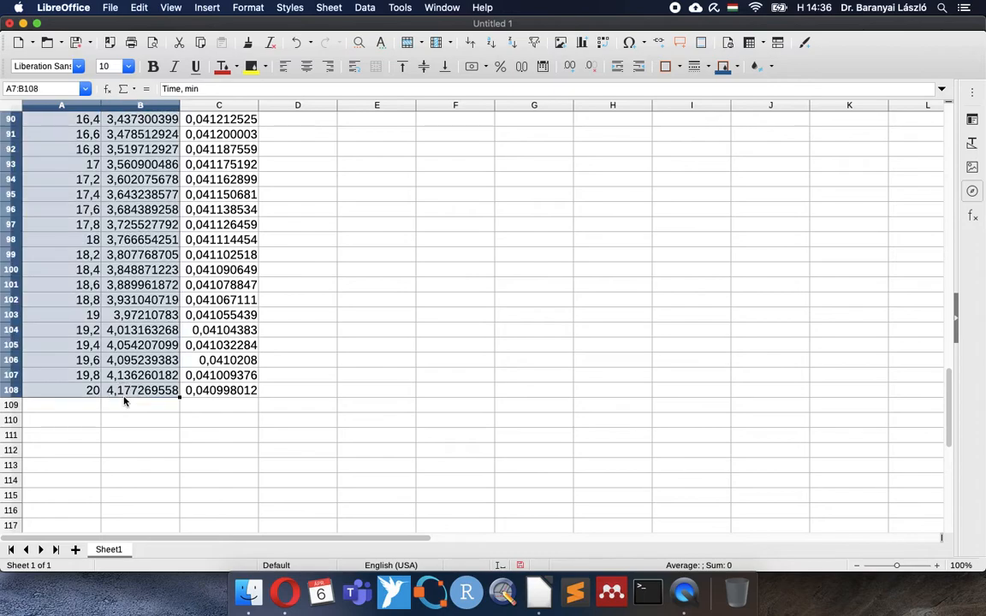
{"action": "scroll", "coordinate": [125, 399], "scroll_direction": "up", "scroll_amount": 20}
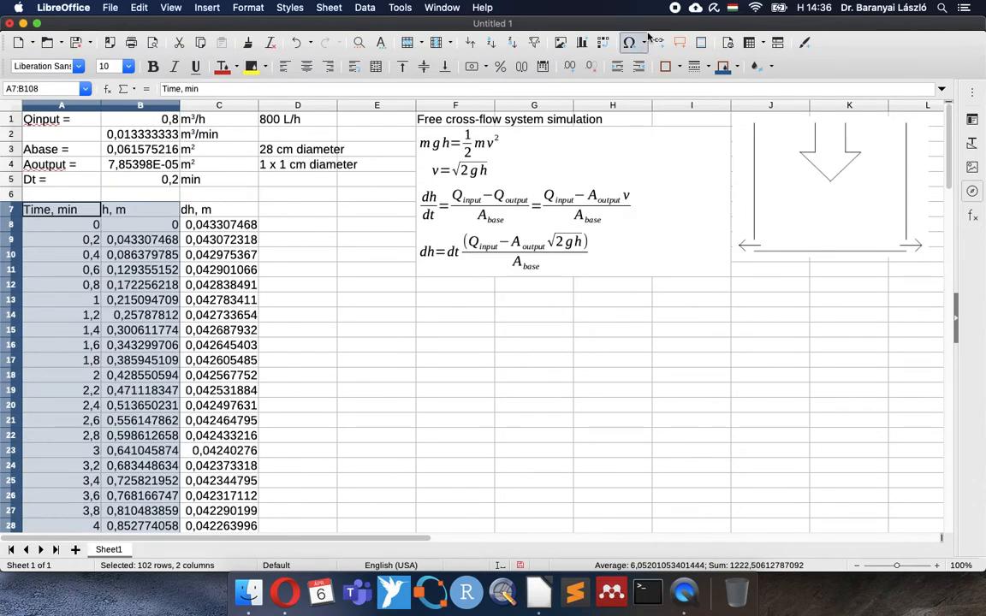
{"action": "left_click", "coordinate": [577, 42]}
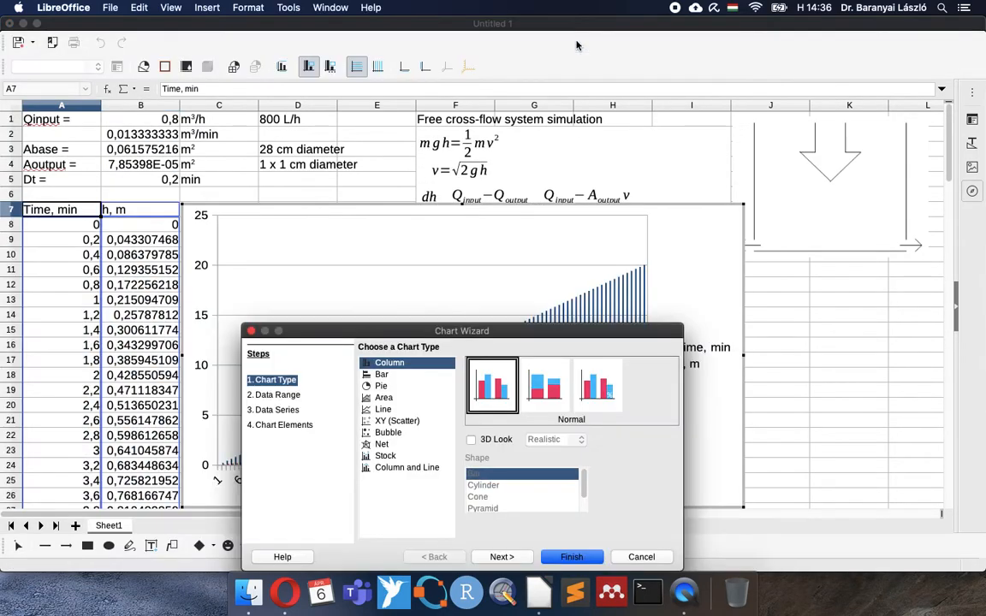
{"action": "left_click", "coordinate": [396, 421]}
{"action": "left_click", "coordinate": [597, 385]}
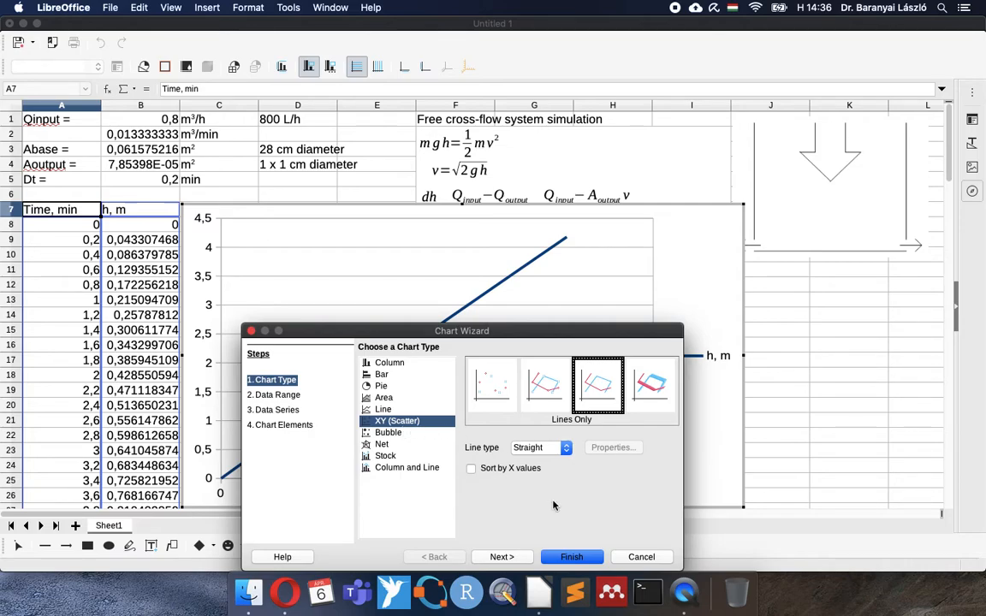
{"action": "left_click", "coordinate": [575, 557]}
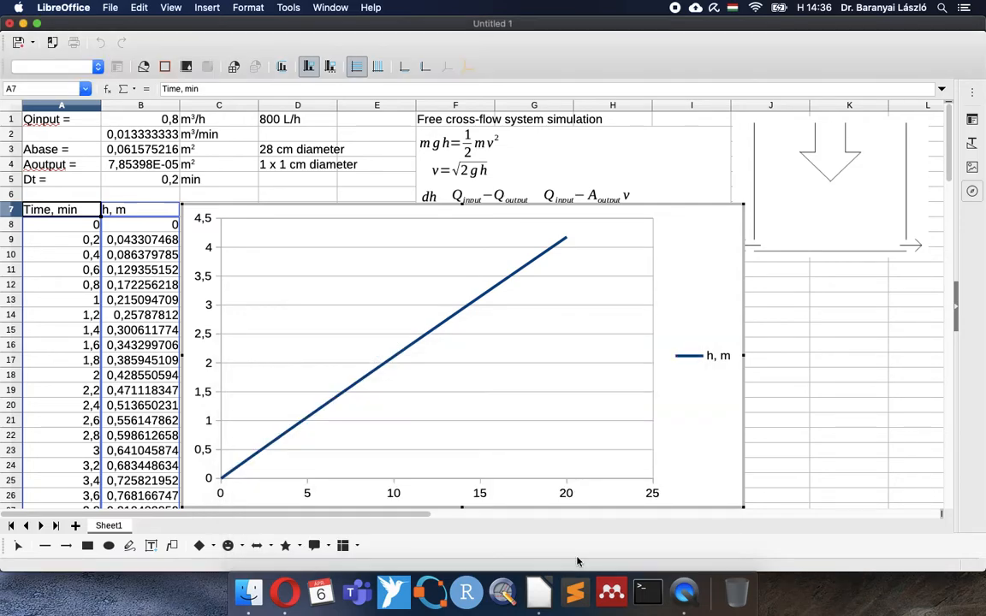
- Delete the chart's legend and change the Y axis major grid from continuous to dashed lines
{"action": "left_click", "coordinate": [715, 356]}
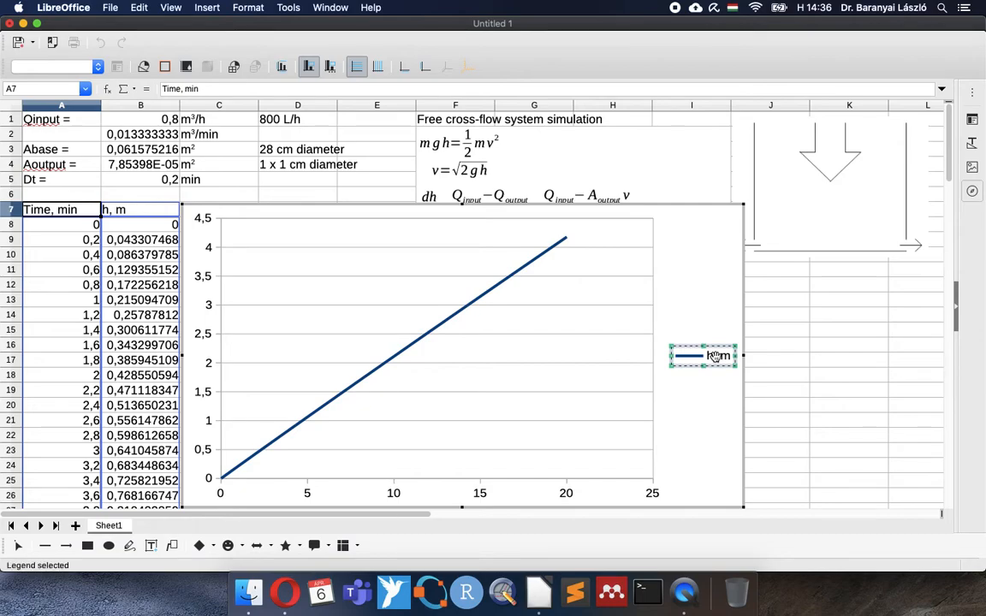
{"action": "key", "text": "Delete"}
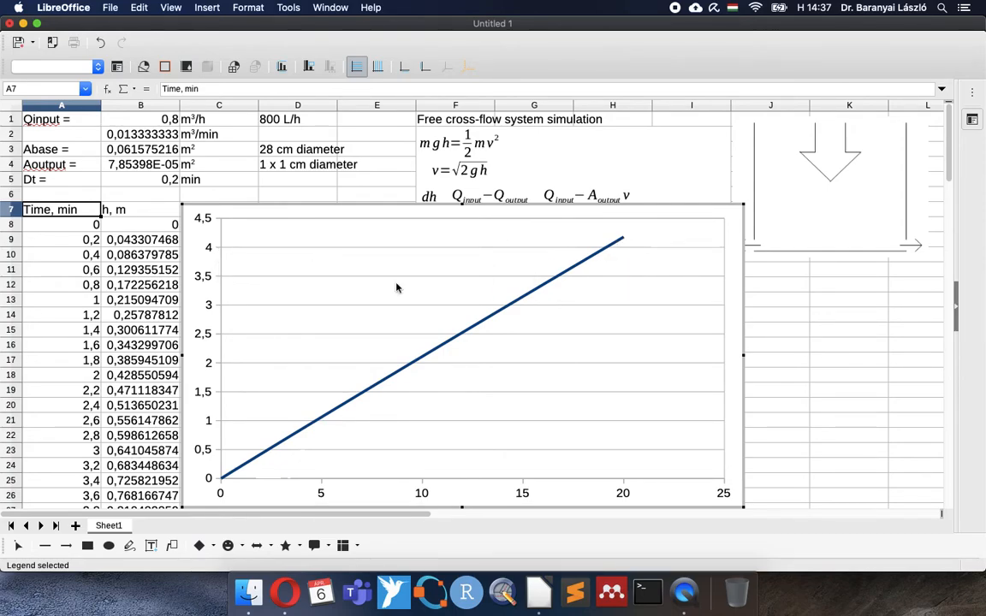
{"action": "left_click", "coordinate": [570, 309]}
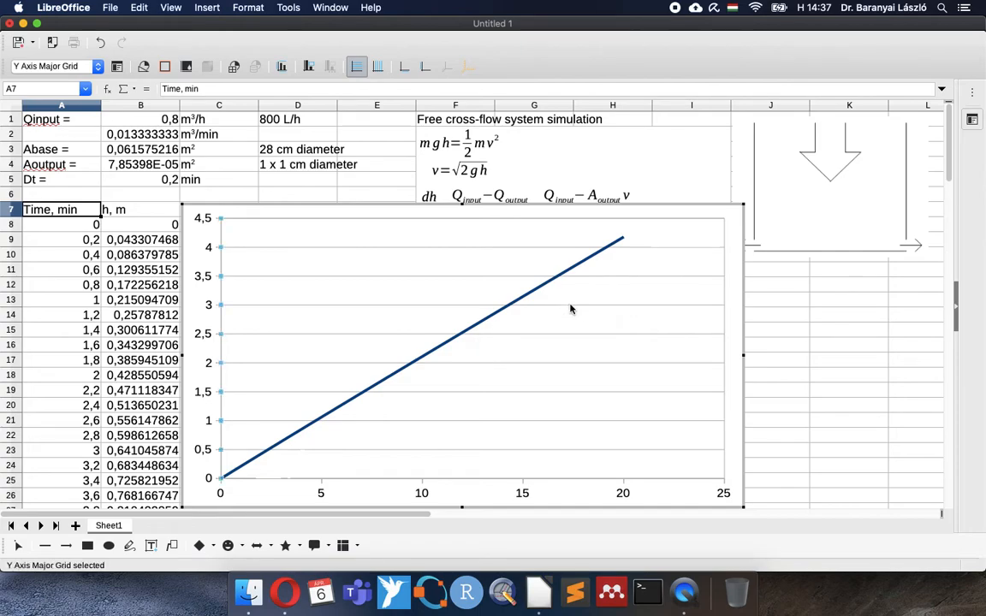
{"action": "double_click", "coordinate": [571, 308]}
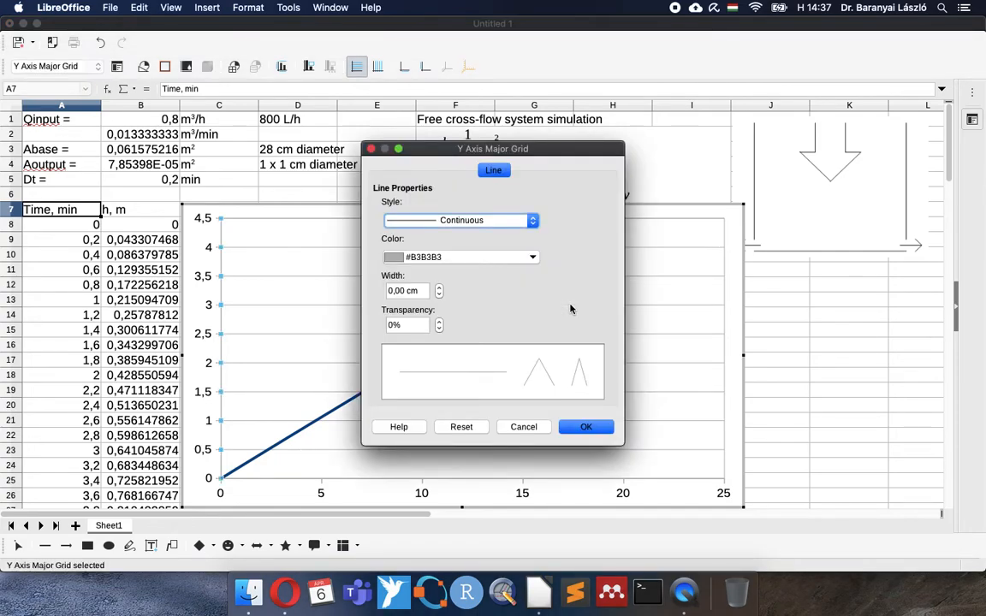
{"action": "left_click", "coordinate": [481, 221]}
{"action": "left_click", "coordinate": [441, 254]}
{"action": "left_click", "coordinate": [585, 427]}
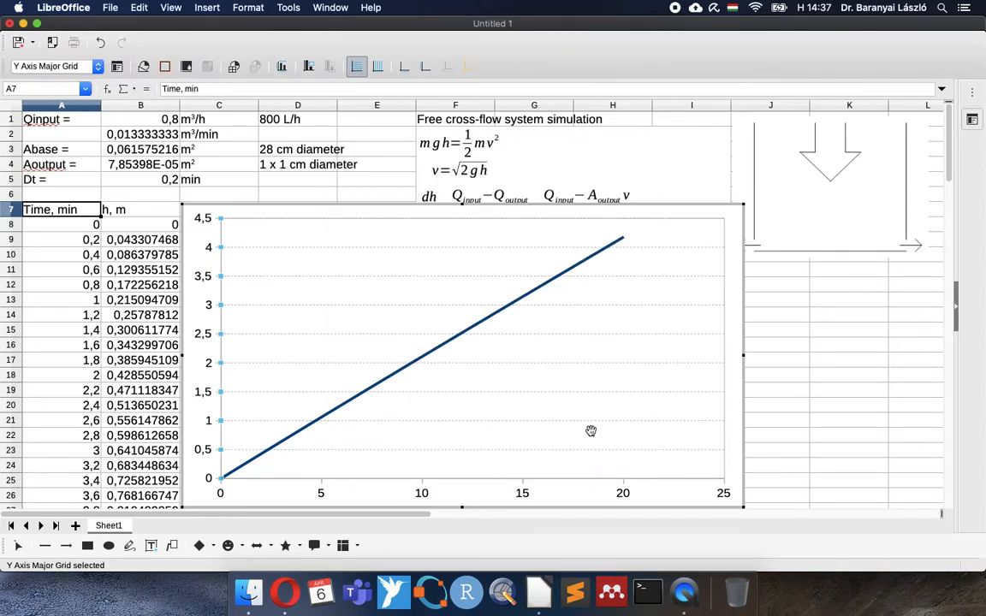
- Add X axis major gridlines to the chart and change their line style from continuous to dashed
{"action": "left_click", "coordinate": [209, 8]}
{"action": "left_click", "coordinate": [212, 61]}
{"action": "left_click", "coordinate": [412, 273]}
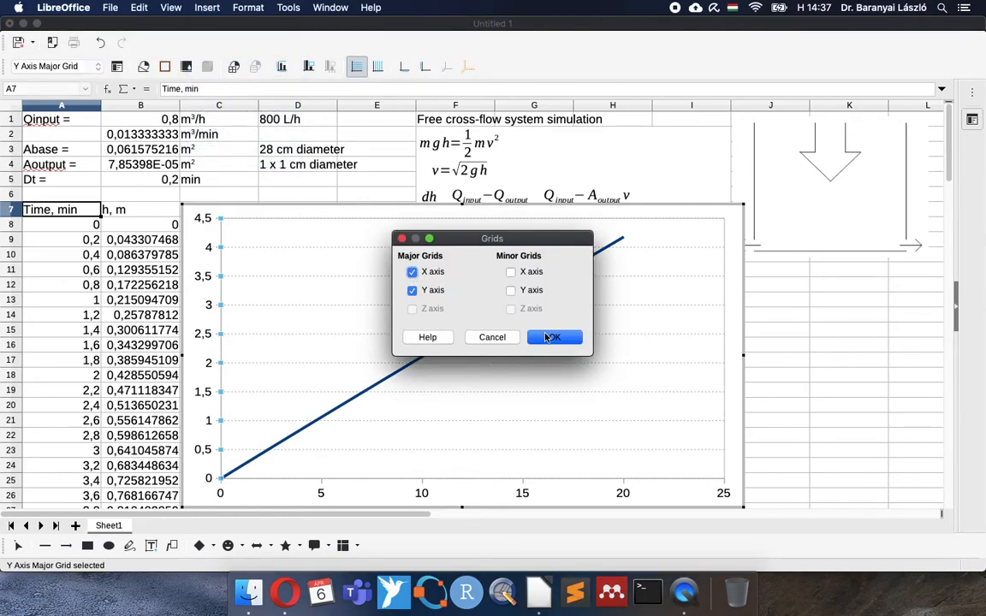
{"action": "left_click", "coordinate": [554, 337]}
{"action": "double_click", "coordinate": [424, 378]}
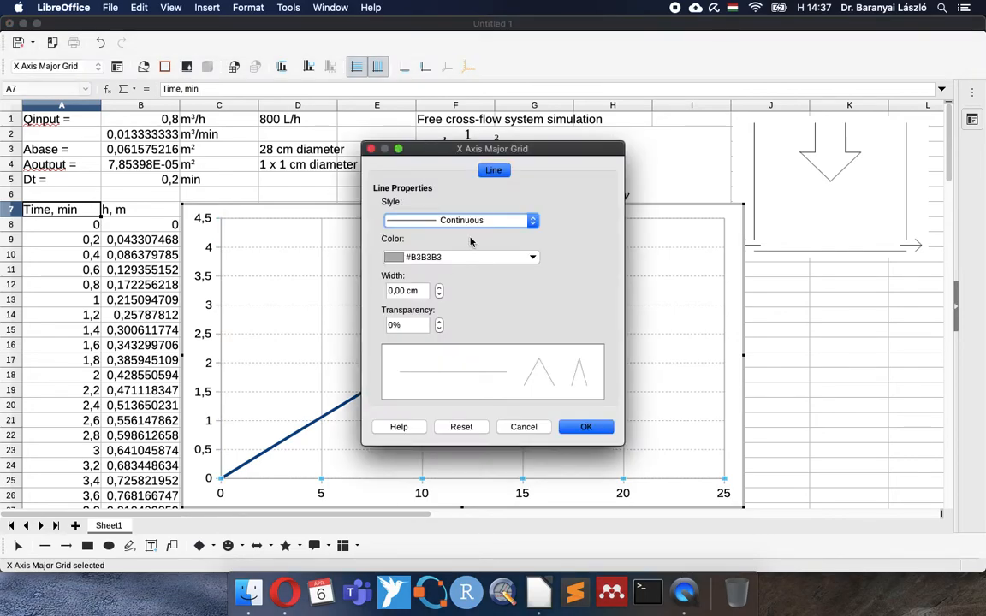
{"action": "left_click", "coordinate": [501, 221]}
{"action": "left_click", "coordinate": [420, 250]}
{"action": "left_click", "coordinate": [584, 427]}
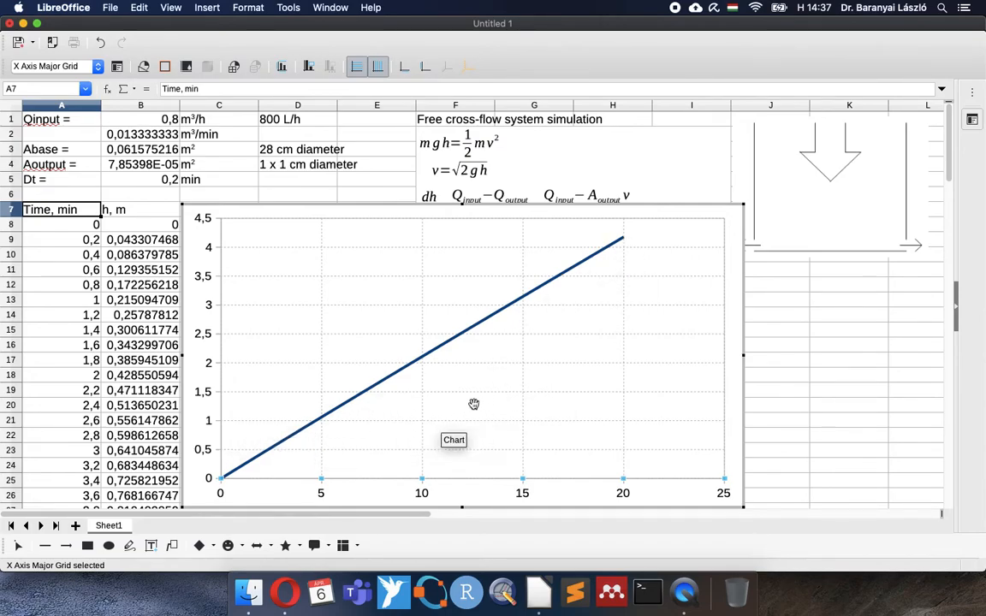
- Turn off the automatic maximum of the chart's X axis and set it to 20
{"action": "left_click", "coordinate": [522, 493]}
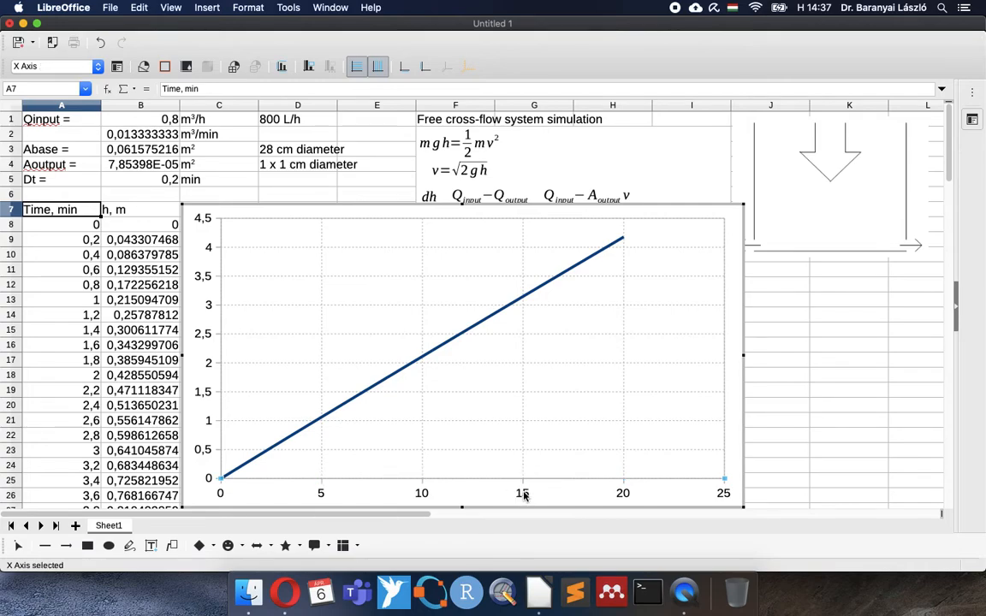
{"action": "double_click", "coordinate": [523, 494]}
{"action": "left_click", "coordinate": [355, 162]}
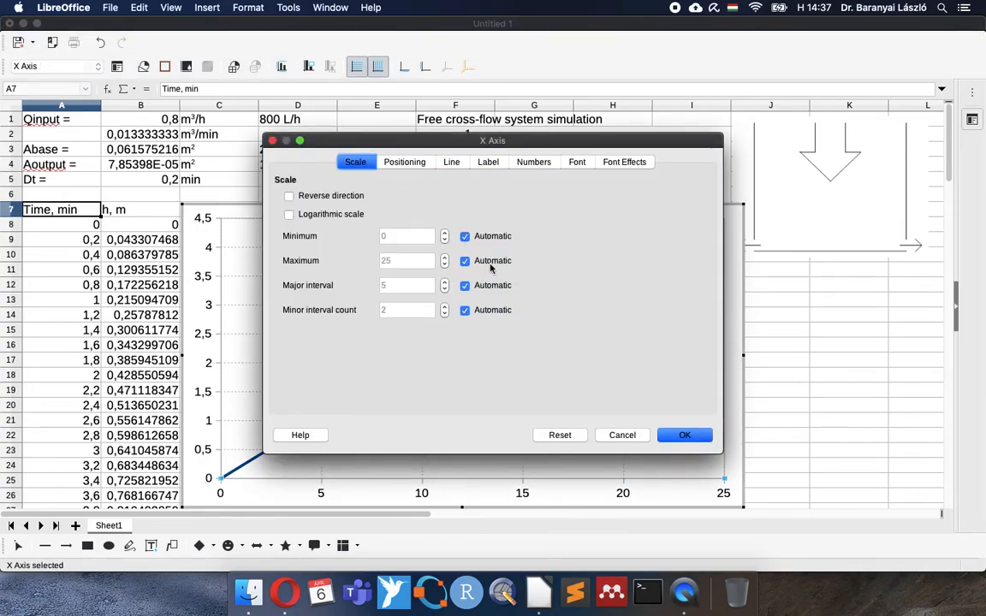
{"action": "left_click", "coordinate": [464, 260]}
{"action": "left_click", "coordinate": [401, 261]}
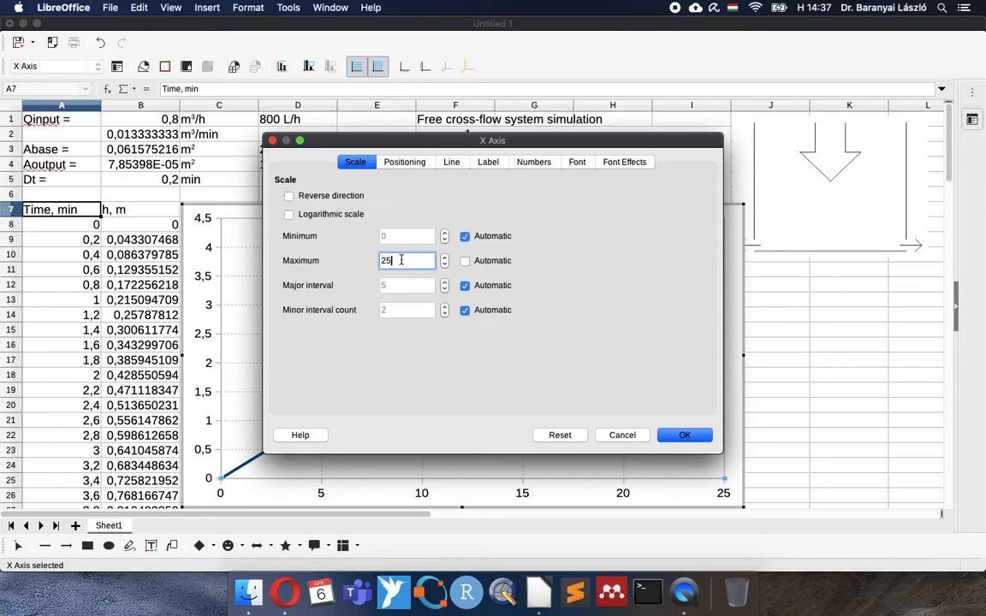
{"action": "type", "text": "0"}
{"action": "left_click", "coordinate": [674, 437]}
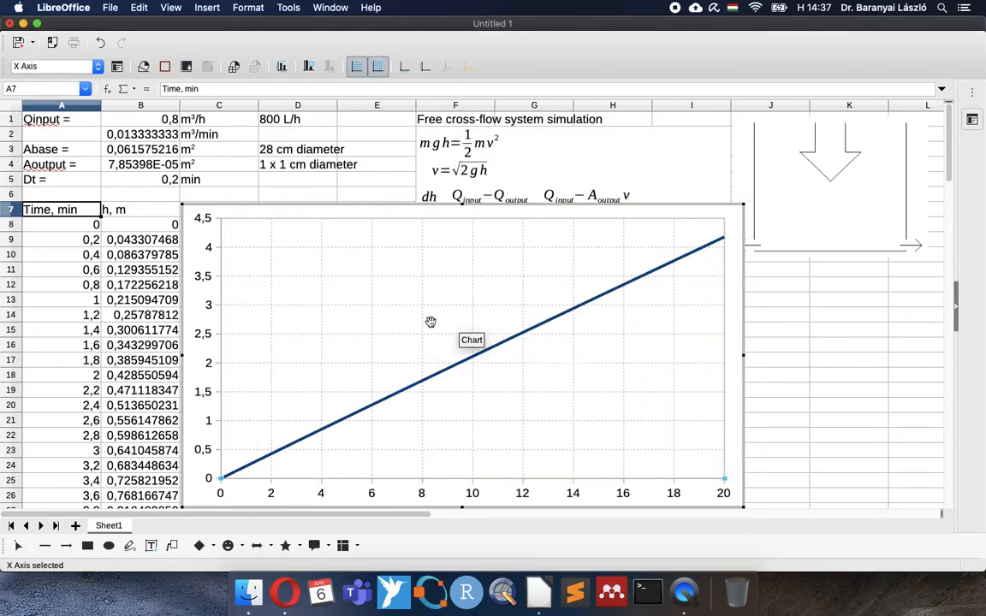
- Add the axis titles "Time, min" for the X axis and "Water level, m" for the Y axis
{"action": "left_click", "coordinate": [206, 9]}
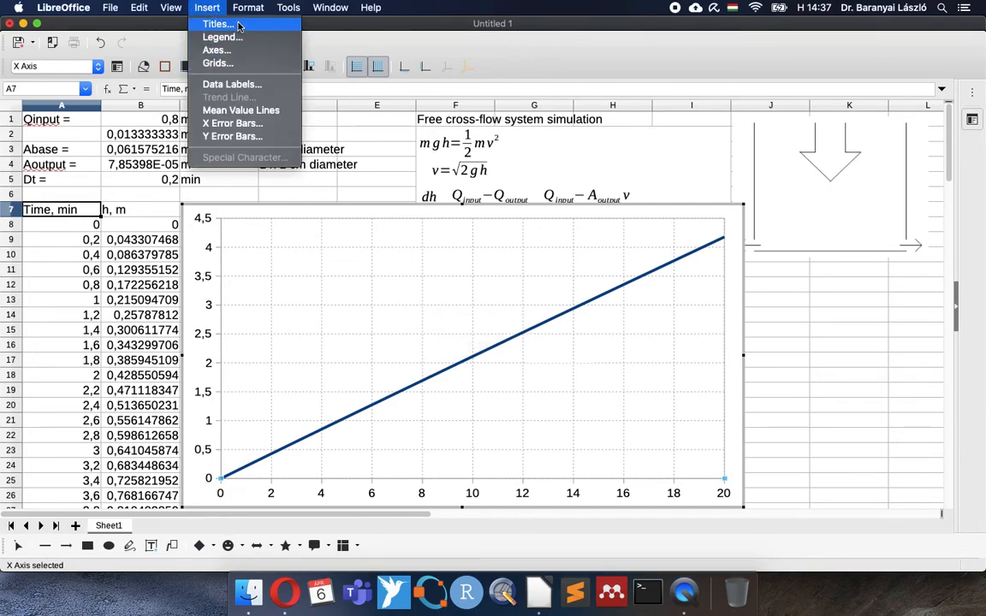
{"action": "left_click", "coordinate": [238, 26]}
{"action": "left_click", "coordinate": [447, 258]}
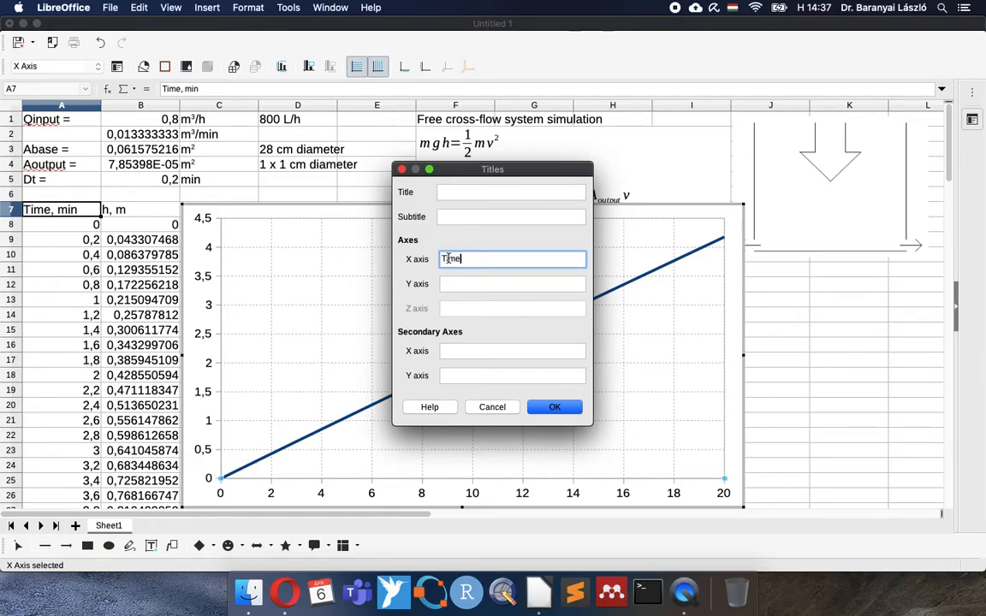
{"action": "type", "text": "Time, min"}
{"action": "left_click", "coordinate": [485, 283]}
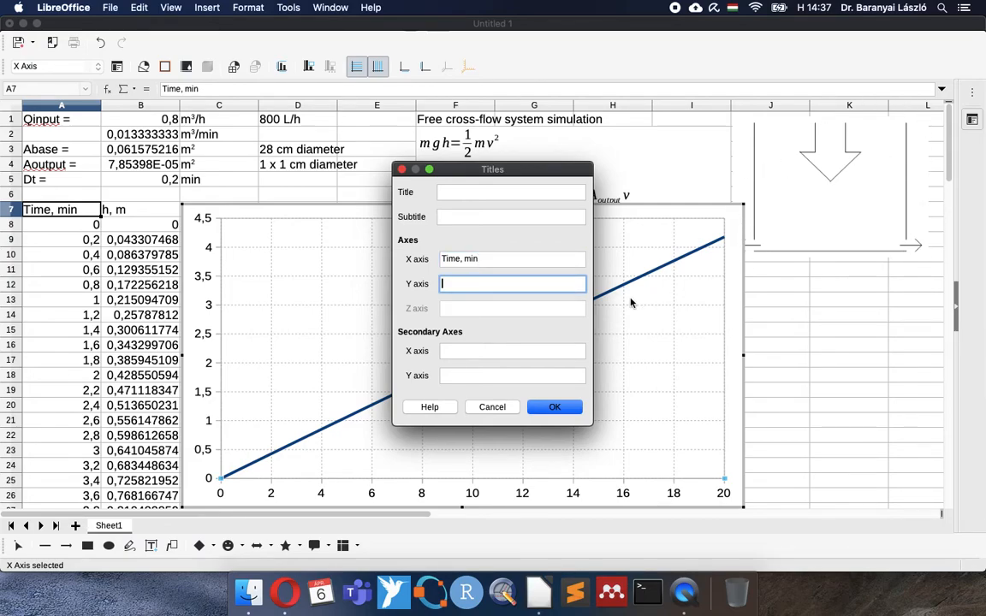
{"action": "type", "text": "Water level, m"}
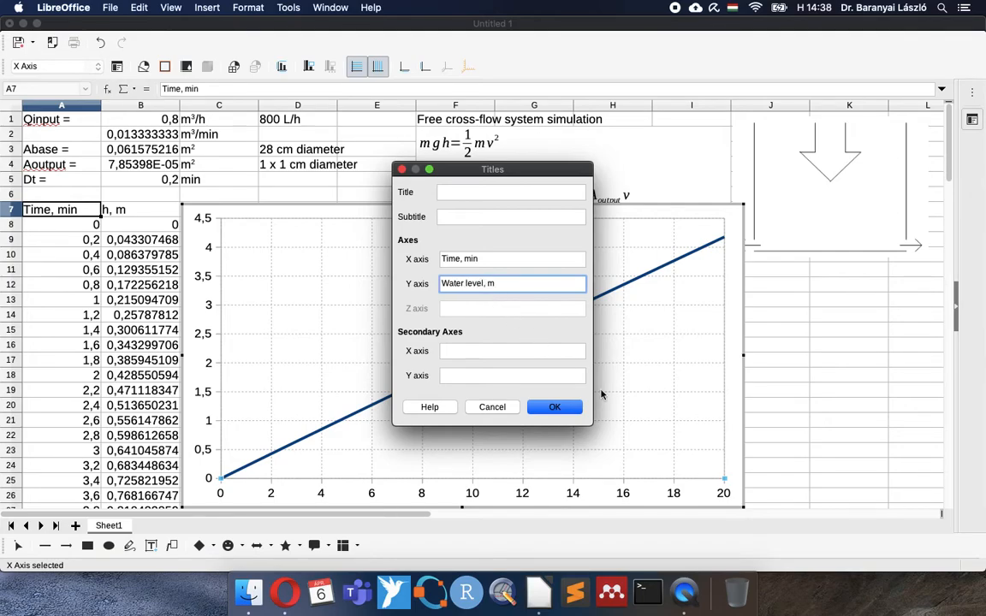
{"action": "left_click", "coordinate": [554, 406]}
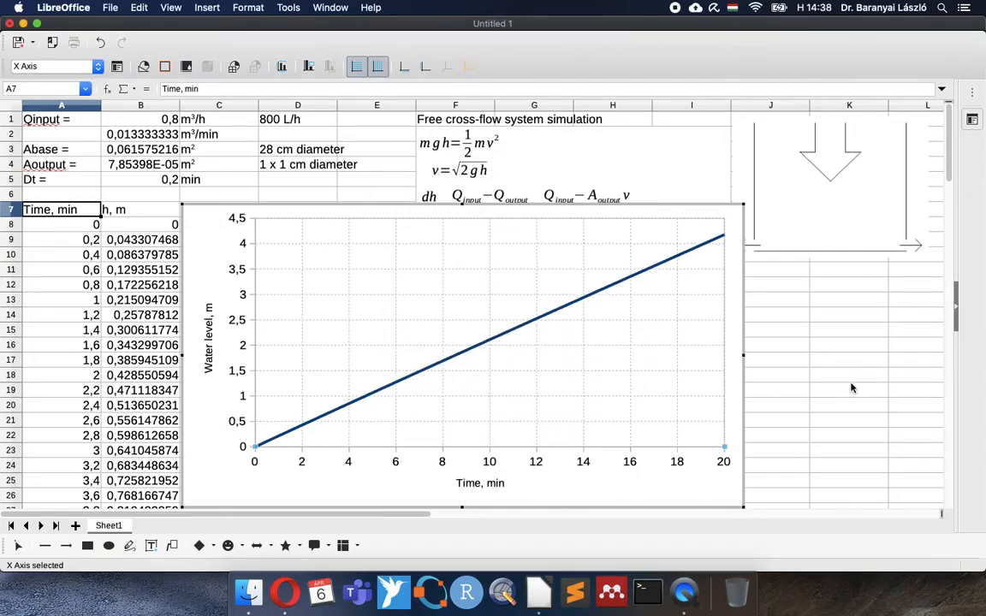
- Leave chart editing and move the chart below the equations, clear of the dh column
{"action": "left_click", "coordinate": [851, 387]}
{"action": "left_click_drag", "start_coordinate": [211, 230], "coordinate": [377, 309]}
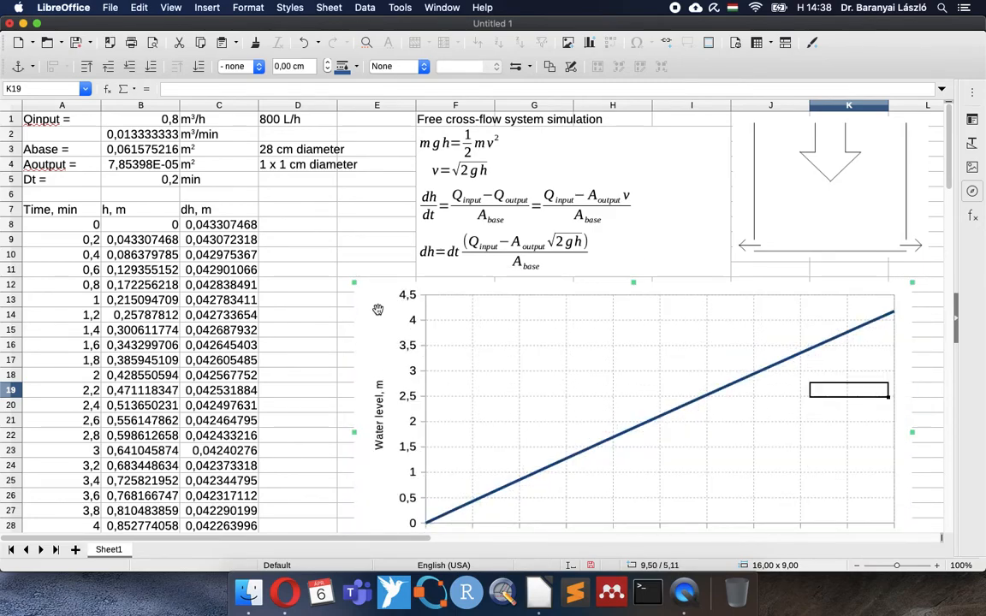
{"action": "left_click", "coordinate": [303, 297]}
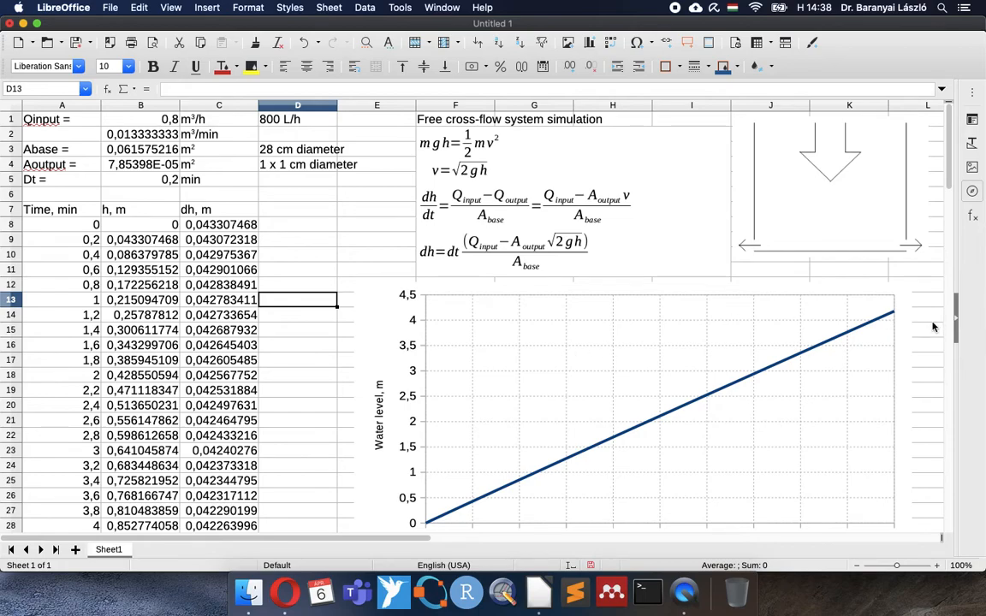
- Reduce the chart's height to about 8.23 cm by raising its lower edge
{"action": "left_click", "coordinate": [770, 351]}
{"action": "left_click_drag", "start_coordinate": [949, 178], "coordinate": [946, 204]}
{"action": "left_click_drag", "start_coordinate": [632, 449], "coordinate": [633, 417]}
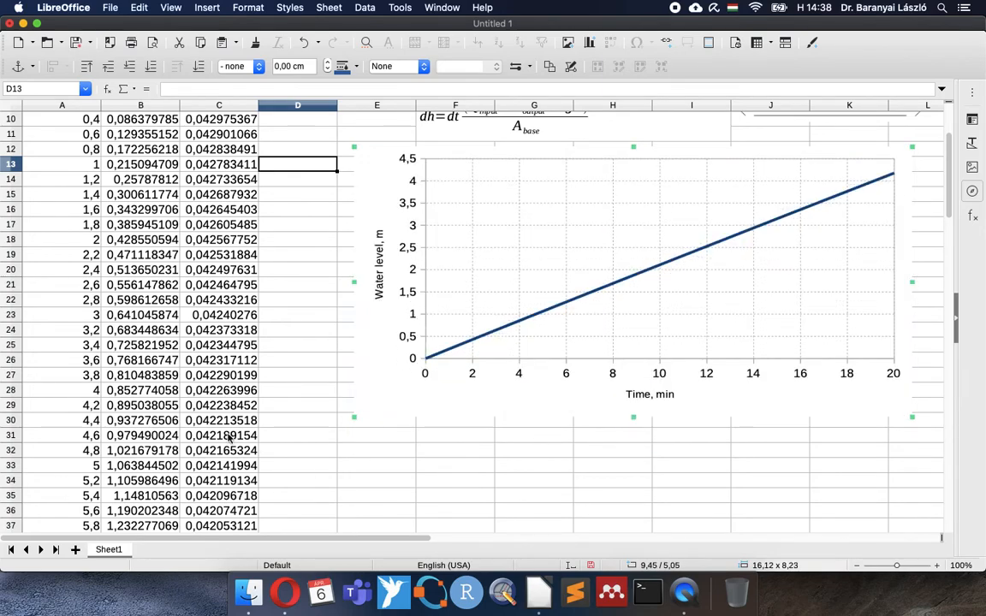
{"action": "left_click", "coordinate": [297, 405]}
- Multiply the output area in cell B4 by 60 holes, making the formula =60*0,25*PI()*0,01^2
{"action": "scroll", "coordinate": [298, 402], "scroll_direction": "up", "scroll_amount": 3}
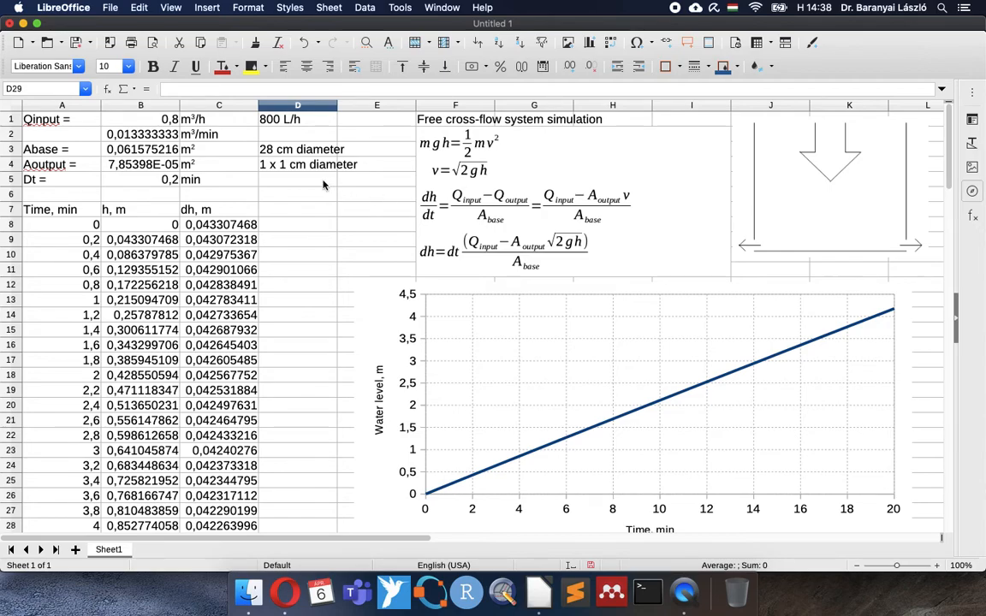
{"action": "left_click", "coordinate": [266, 167]}
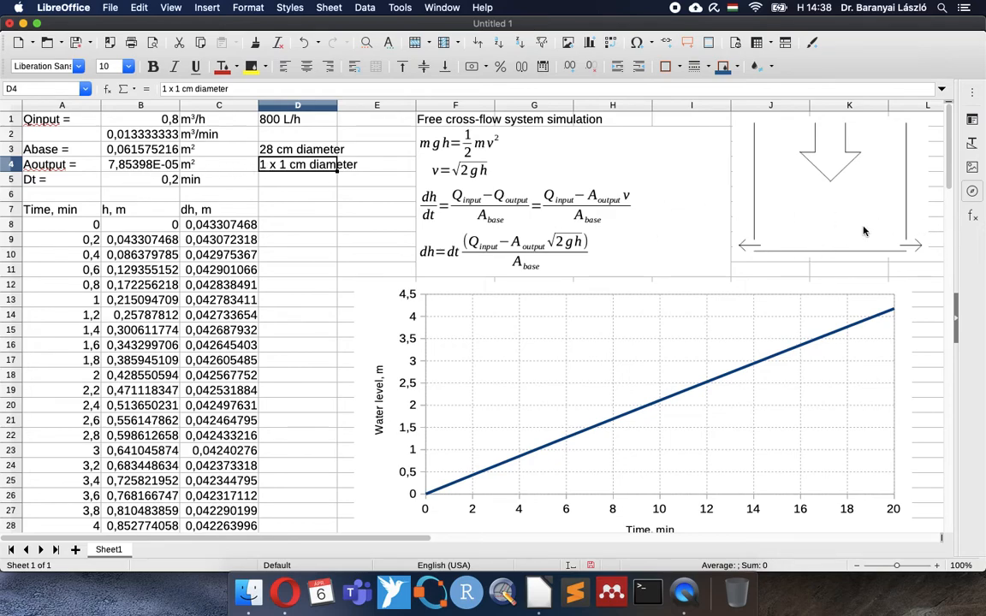
{"action": "double_click", "coordinate": [116, 165]}
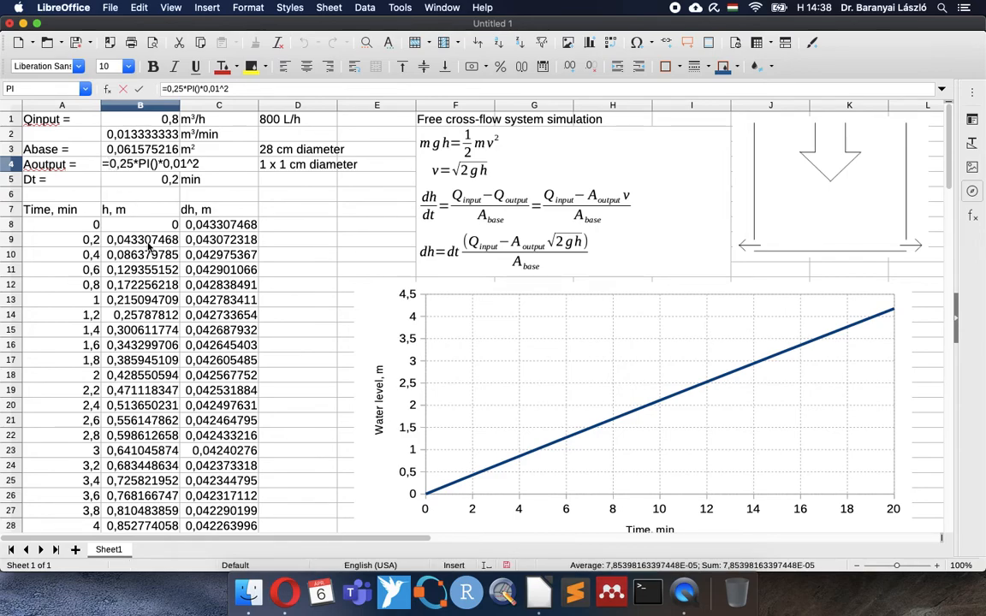
{"action": "type", "text": "60*"}
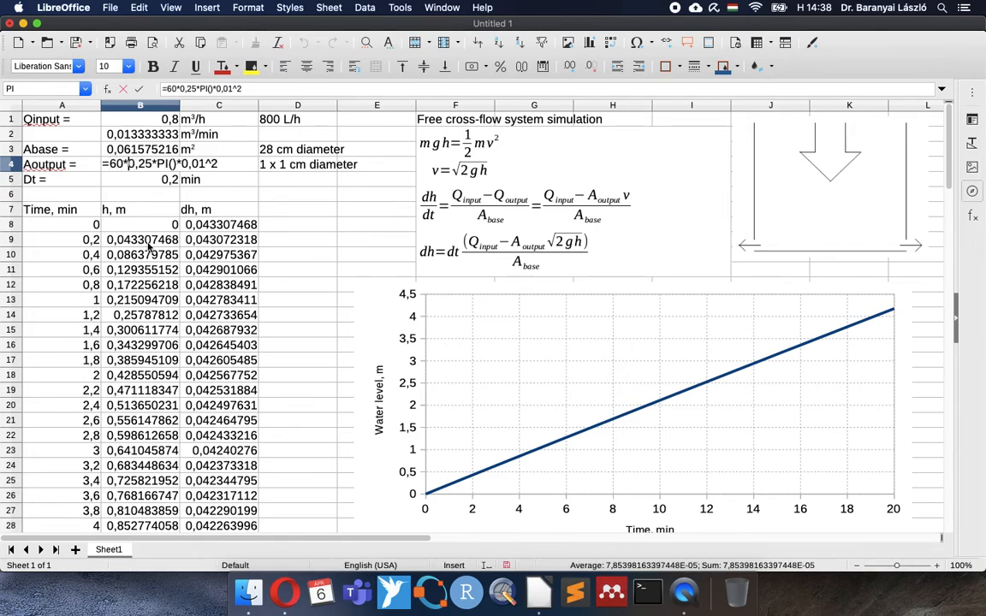
{"action": "key", "text": "Return"}
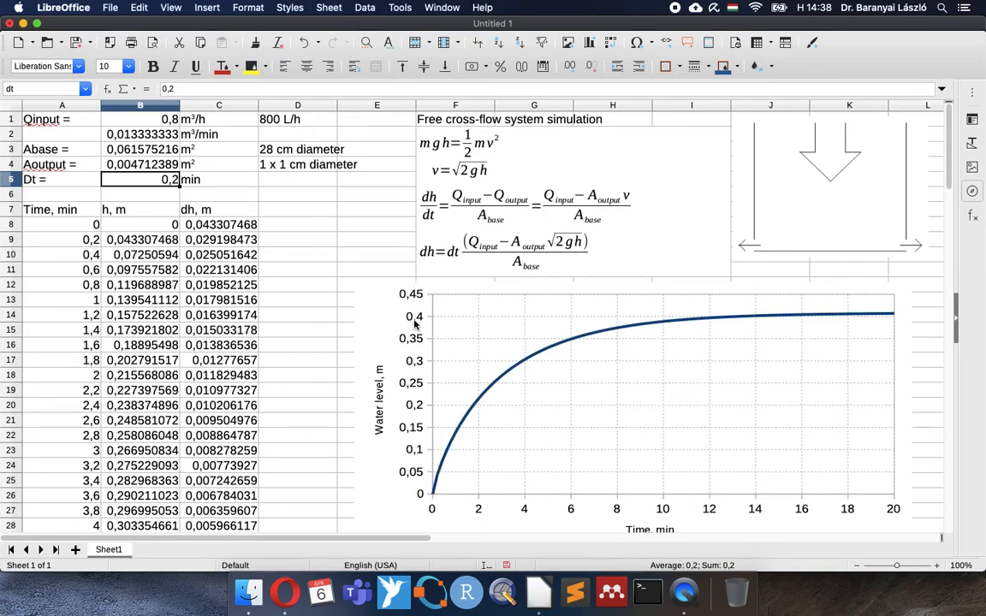
- Update the note in cell D4 to "60 x 1 cm diameter"
{"action": "double_click", "coordinate": [272, 168]}
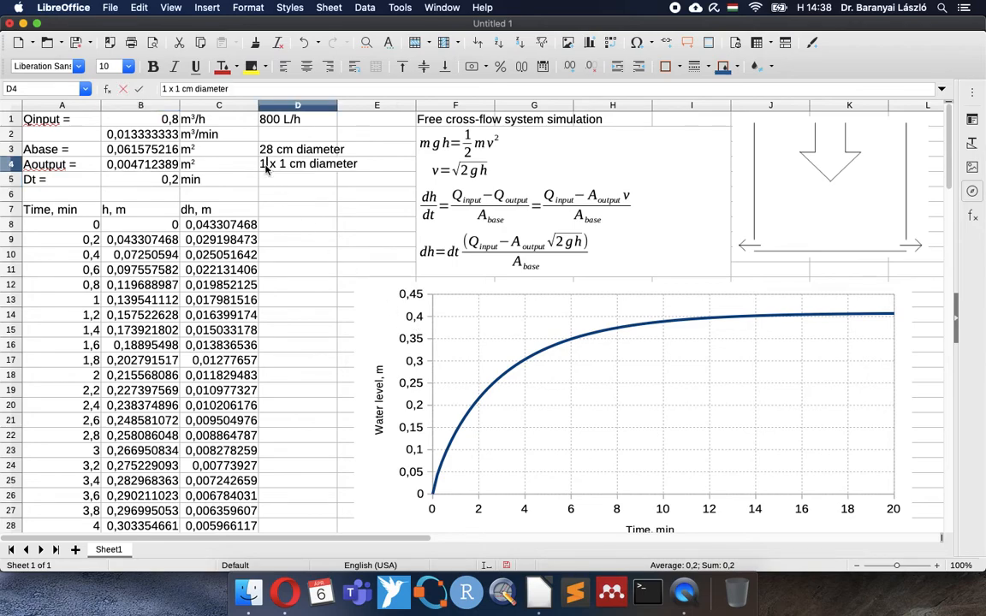
{"action": "key", "text": "BackSpace"}
{"action": "key", "text": "BackSpace"}
{"action": "type", "text": "60"}
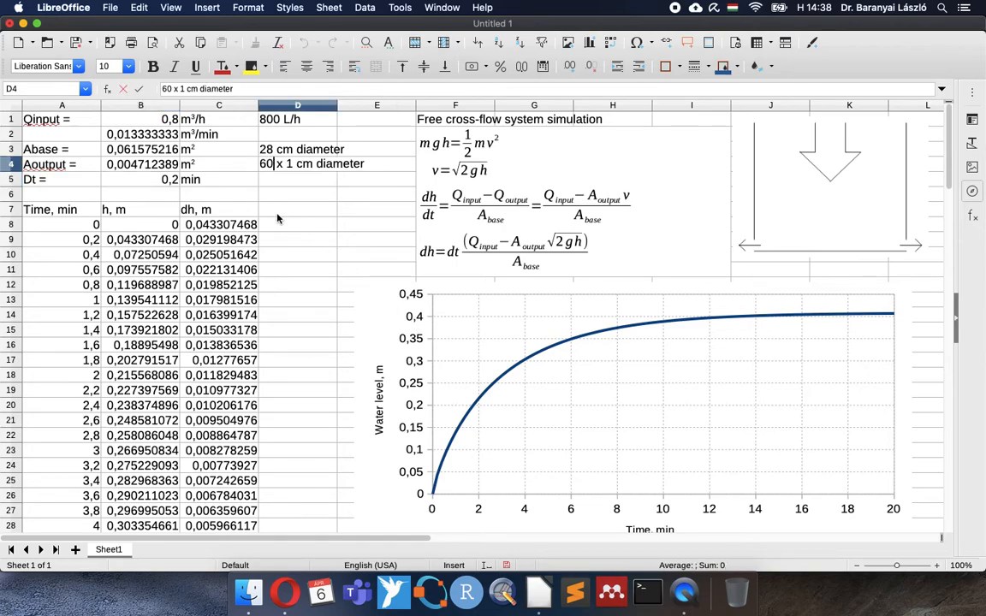
{"action": "key", "text": "Return"}
{"action": "key", "text": "Up"}
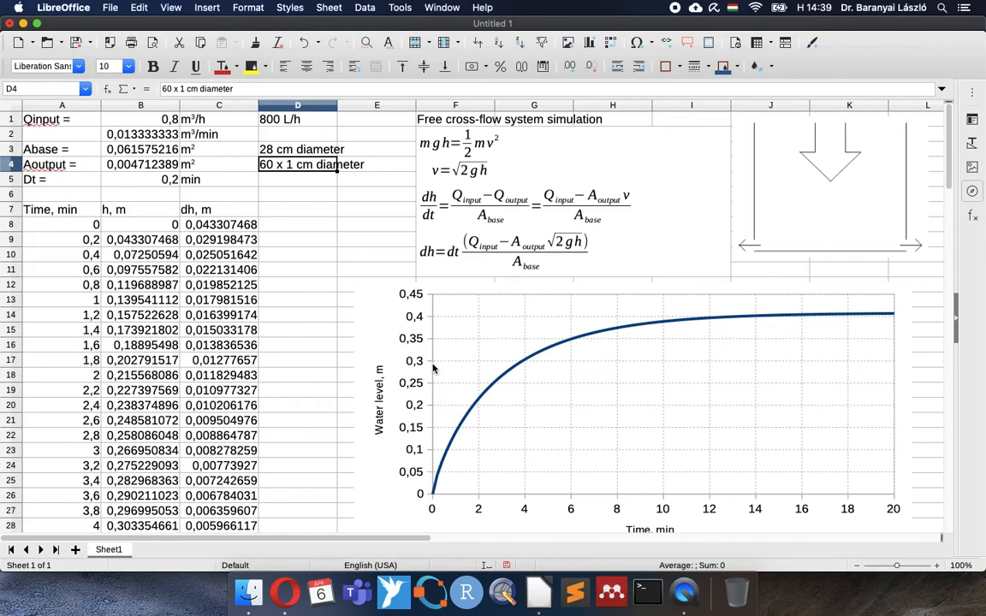
- Try a 0,32 m base diameter in cell B3 with the formula =0,25*PI()*0,32^2
{"action": "left_click", "coordinate": [131, 150]}
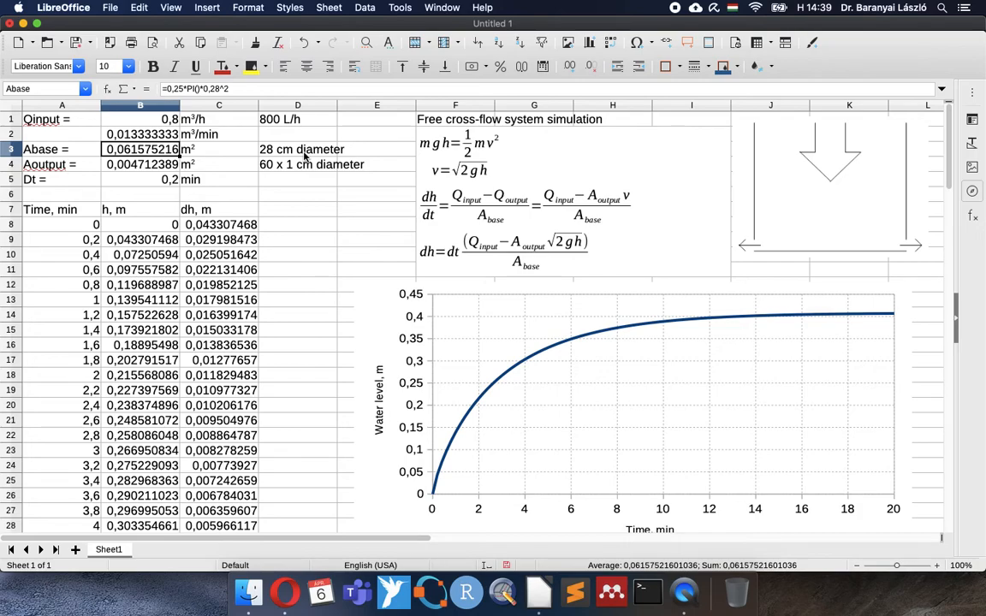
{"action": "double_click", "coordinate": [163, 149]}
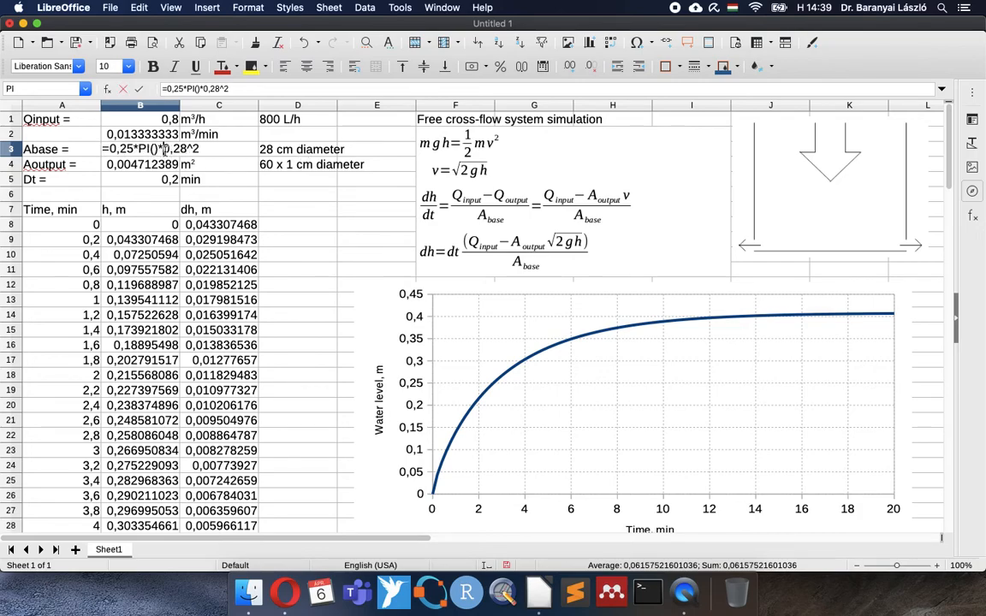
{"action": "key", "text": "BackSpace"}
{"action": "key", "text": "BackSpace"}
{"action": "type", "text": "32"}
{"action": "key", "text": "Return"}
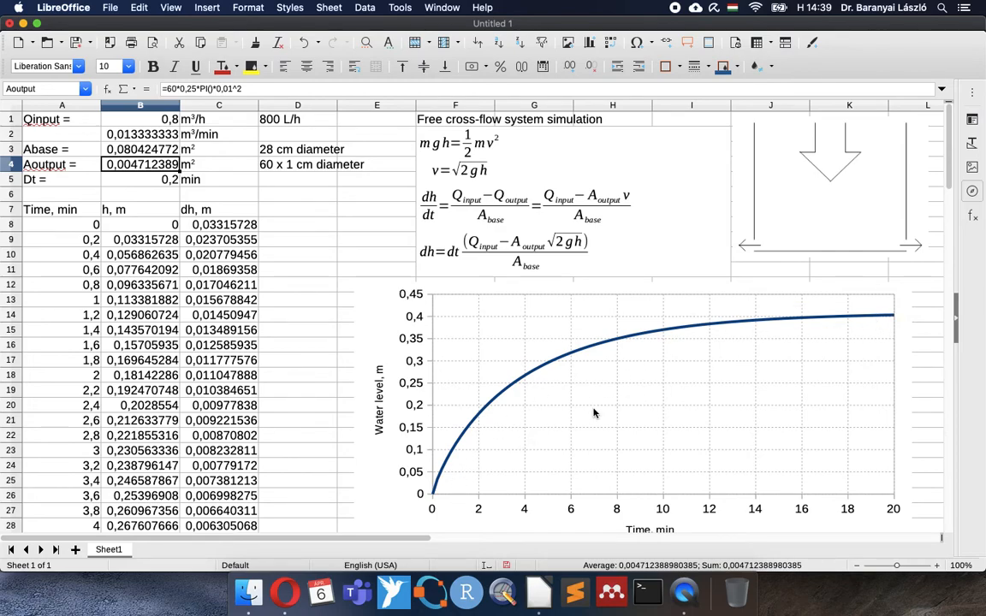
- Undo, redo and again undo the base diameter change in B3 to compare the two water level curves
{"action": "key", "text": "super+z"}
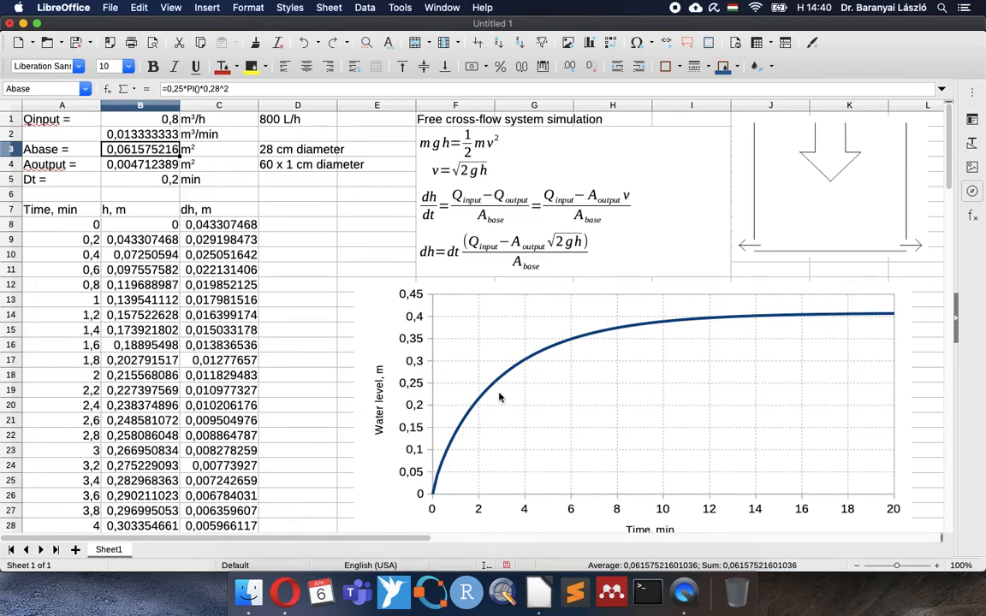
{"action": "key", "text": "shift+super+z"}
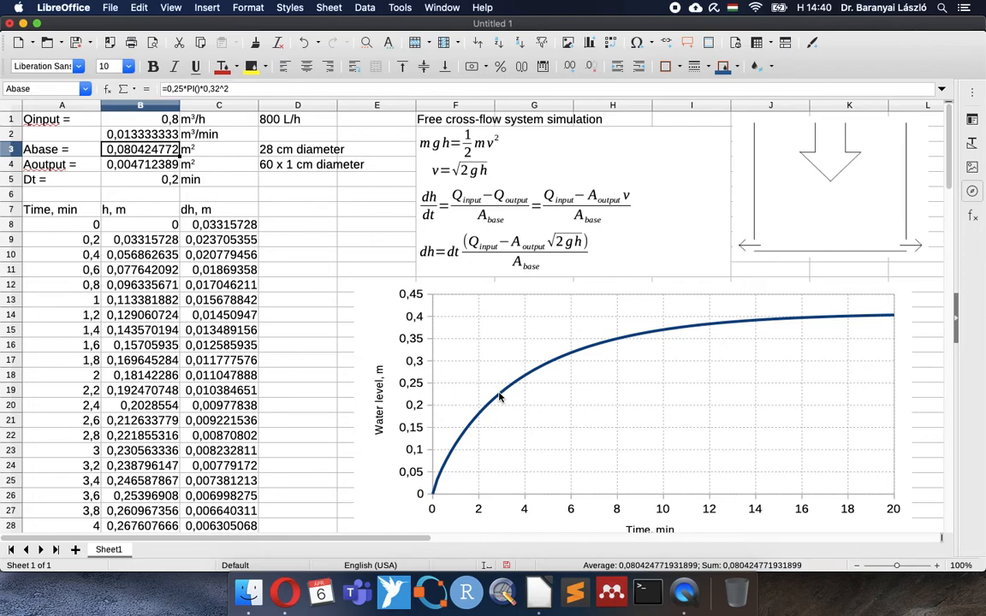
{"action": "key", "text": "super+z"}
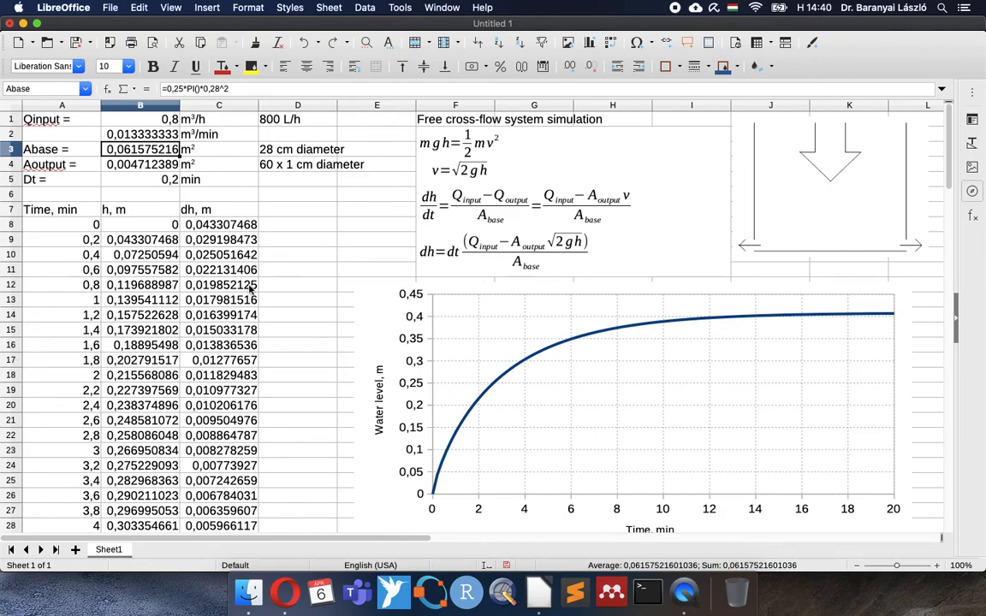
- Increase the number of output holes in cell B4 to 65, making the formula =65*0,25*PI()*0,01^2
{"action": "double_click", "coordinate": [119, 163]}
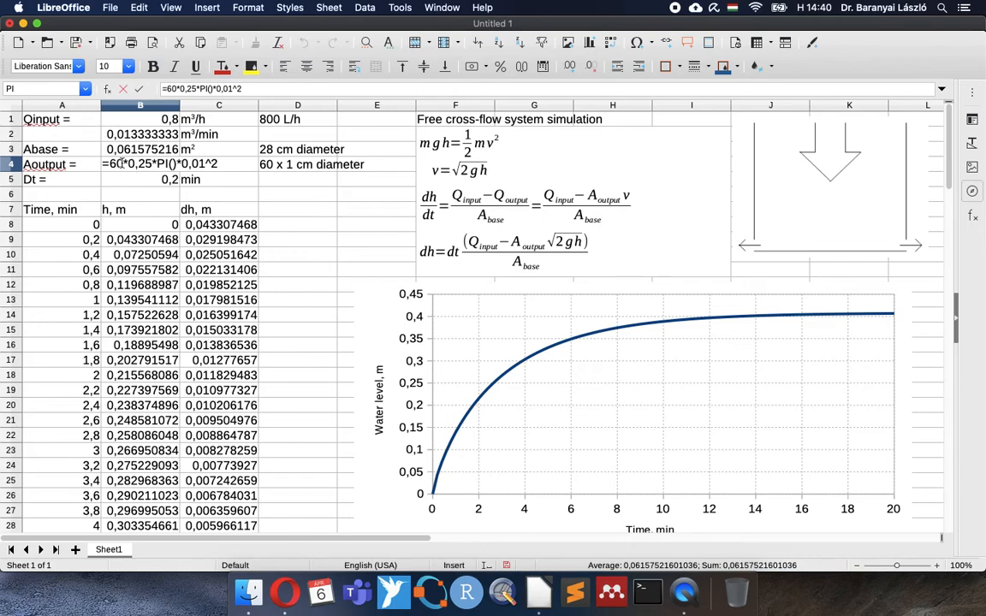
{"action": "key", "text": "BackSpace"}
{"action": "type", "text": "5"}
{"action": "key", "text": "Return"}
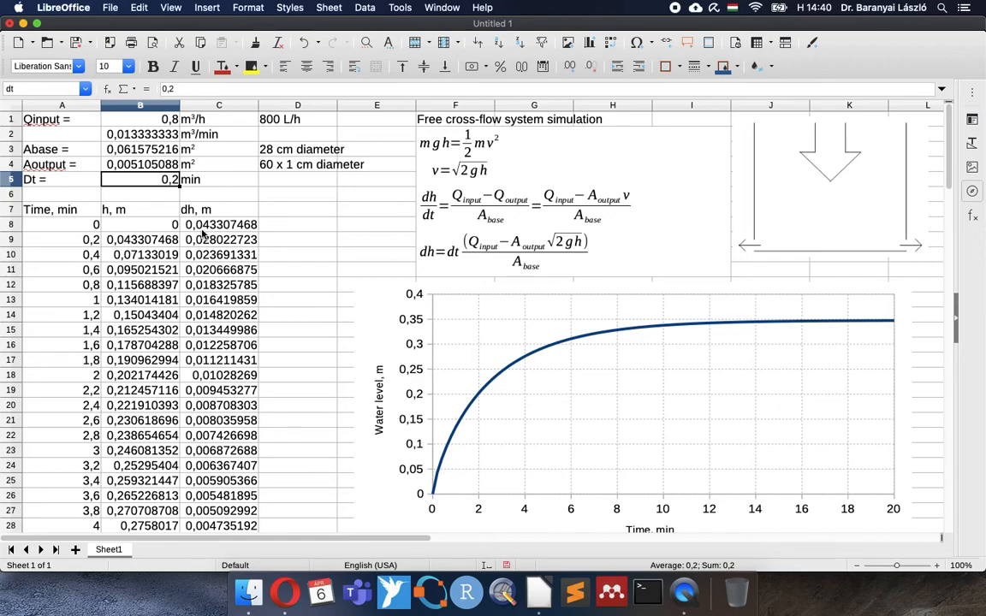
- Update the note in cell D4 to "65 x 1 cm diameter"
{"action": "left_click", "coordinate": [119, 165]}
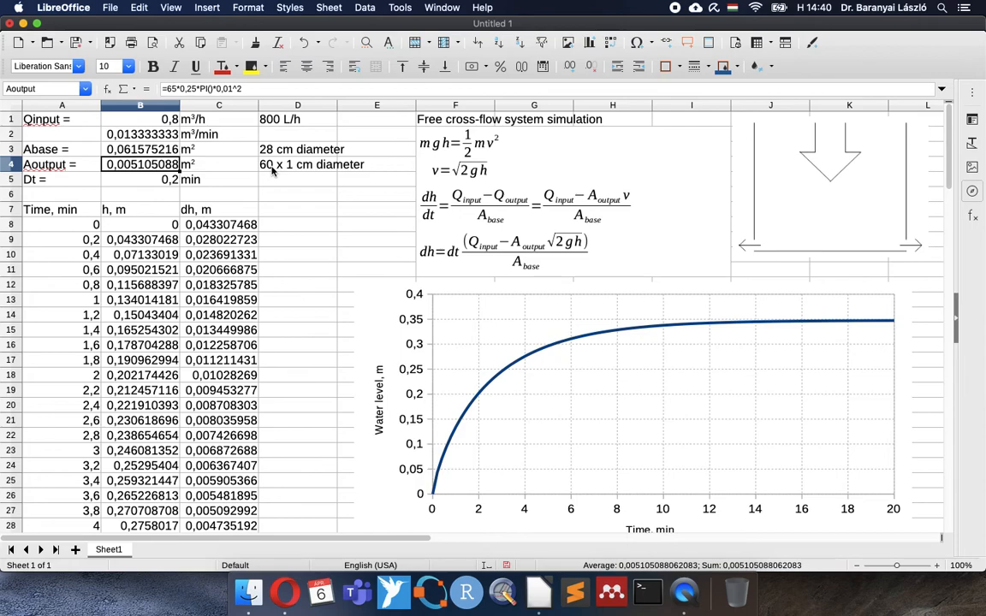
{"action": "double_click", "coordinate": [274, 170]}
{"action": "key", "text": "BackSpace"}
{"action": "type", "text": "5"}
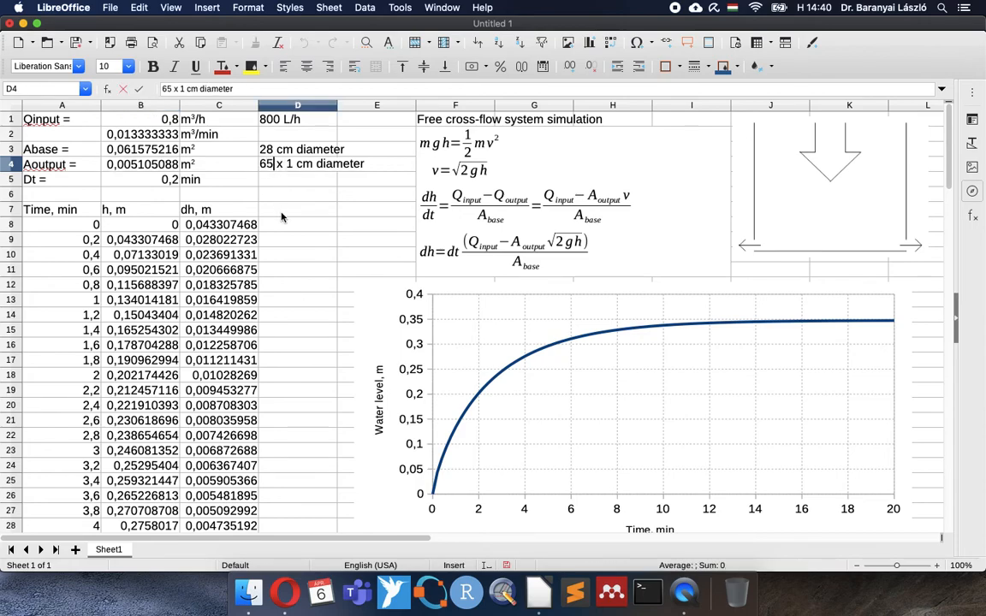
{"action": "key", "text": "Return"}
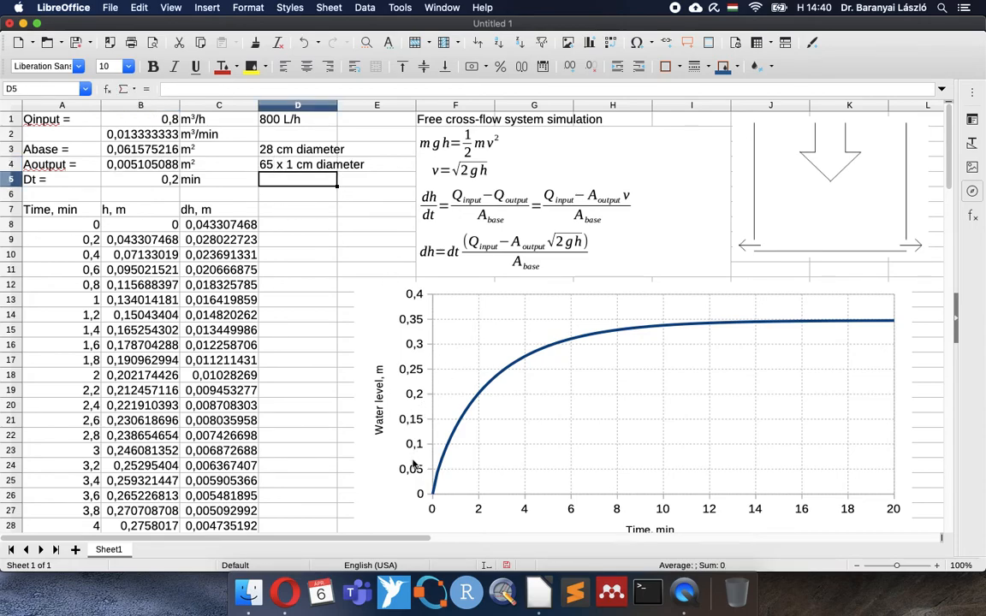
- Open the first dh formula in cell C8
{"action": "double_click", "coordinate": [241, 224]}
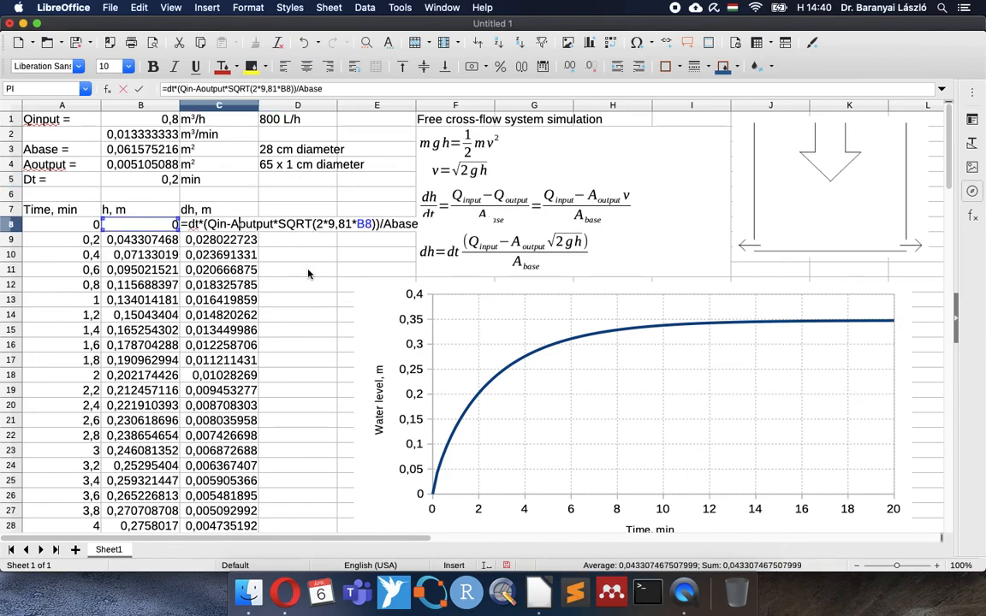